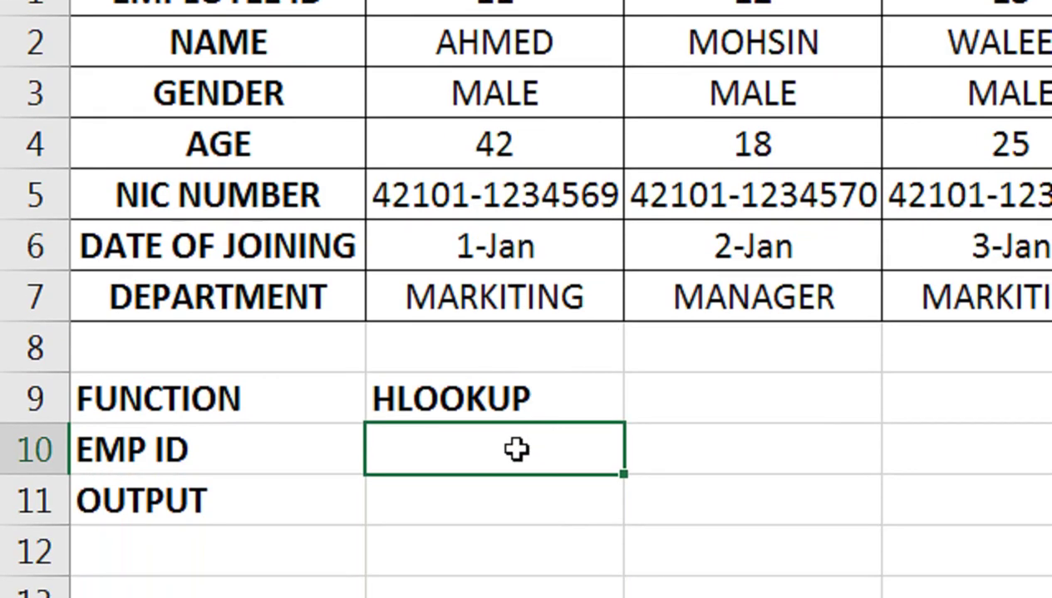
# Step: Enter 12 as the EMP ID in B10 and choose AGE as the OUTPUT in B11
pyautogui.write('1')
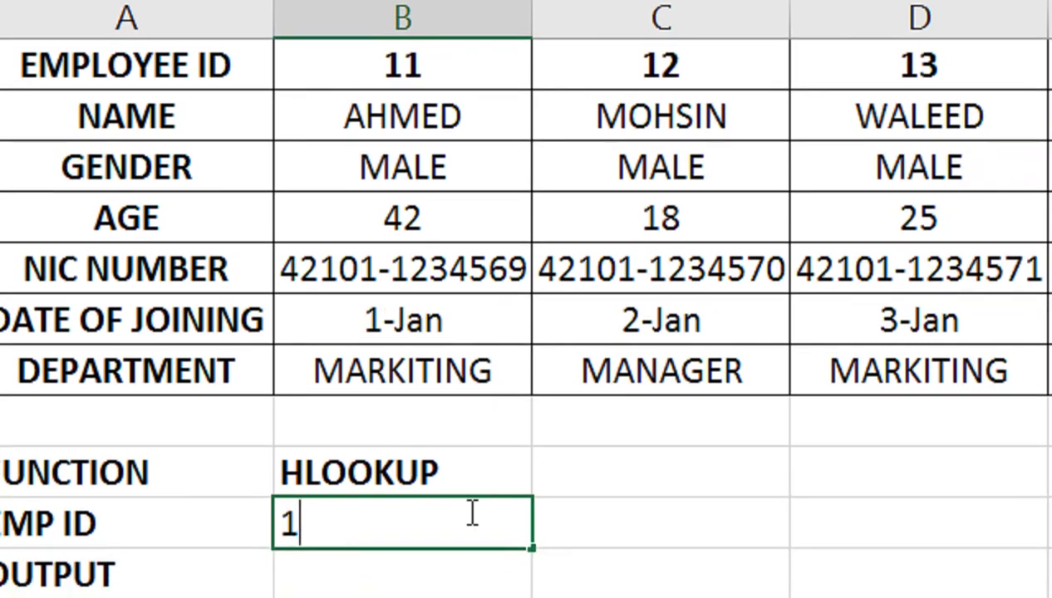
pyautogui.write('2')
pyautogui.press('Return')
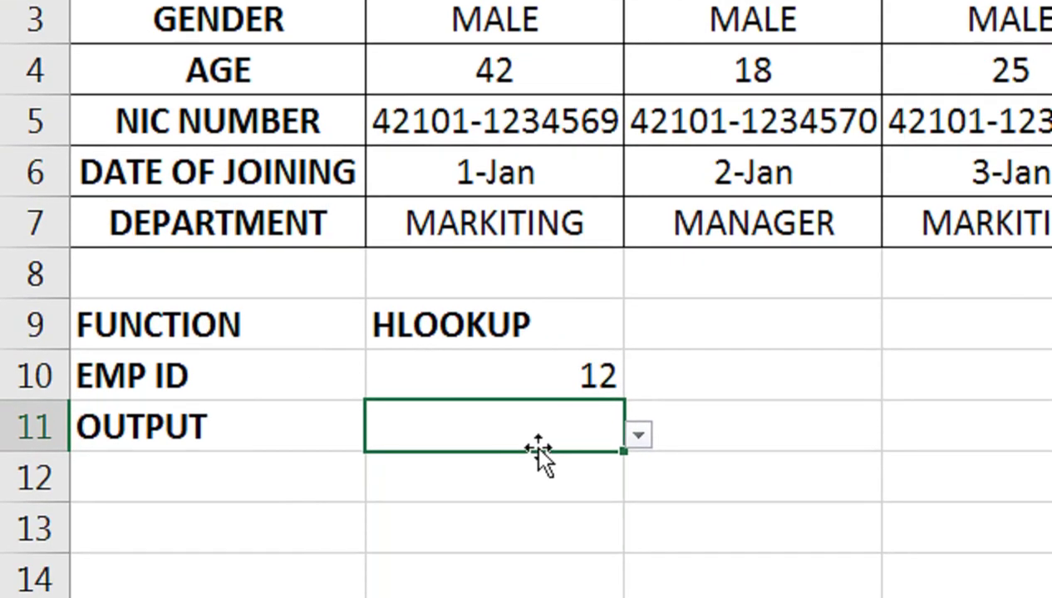
pyautogui.click(303, 480)
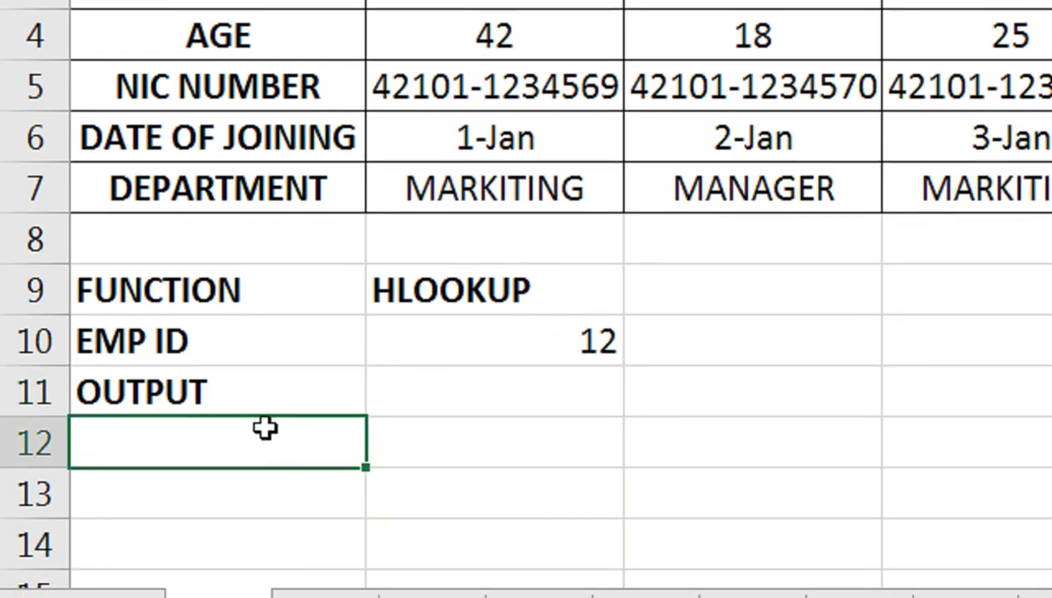
pyautogui.click(444, 394)
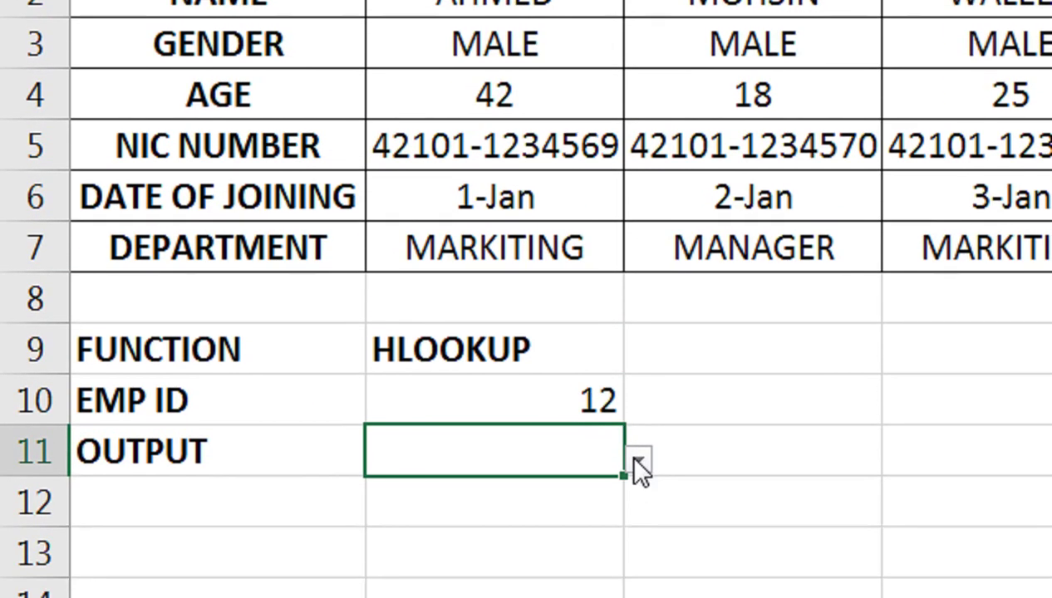
pyautogui.click(638, 507)
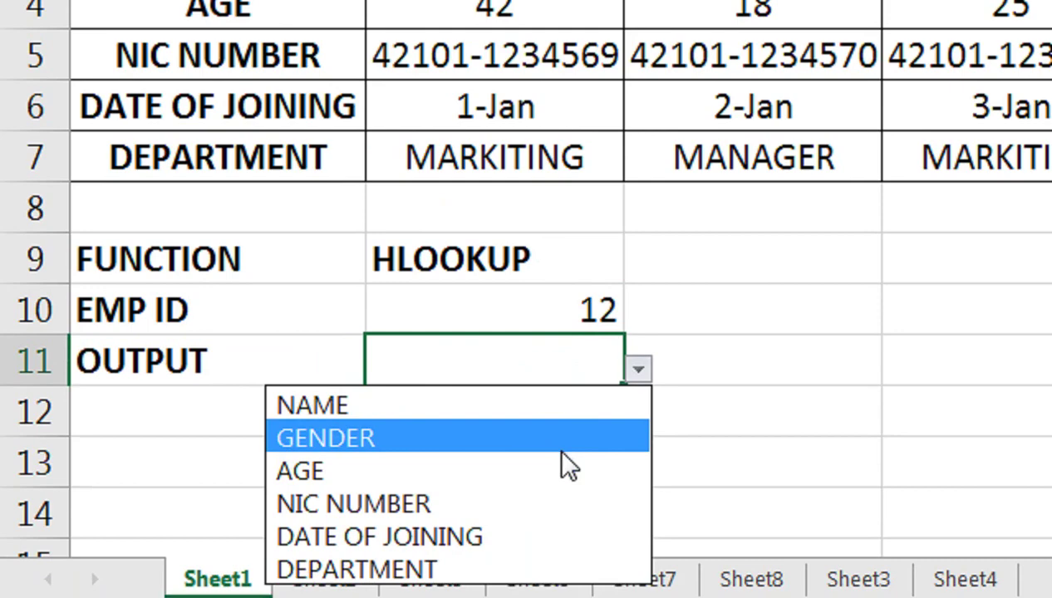
pyautogui.click(561, 469)
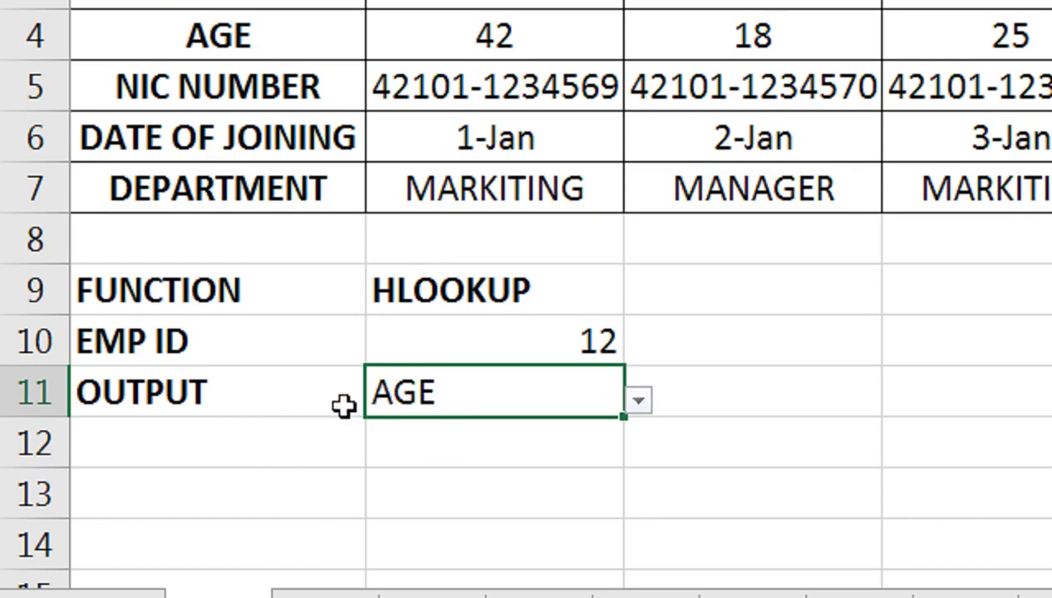
# Step: Enter =MATCH(B11,A1:A7,0) in cell A12 to find the row position of the selected output field with an exact match
pyautogui.click(306, 433)
pyautogui.write('=mat')
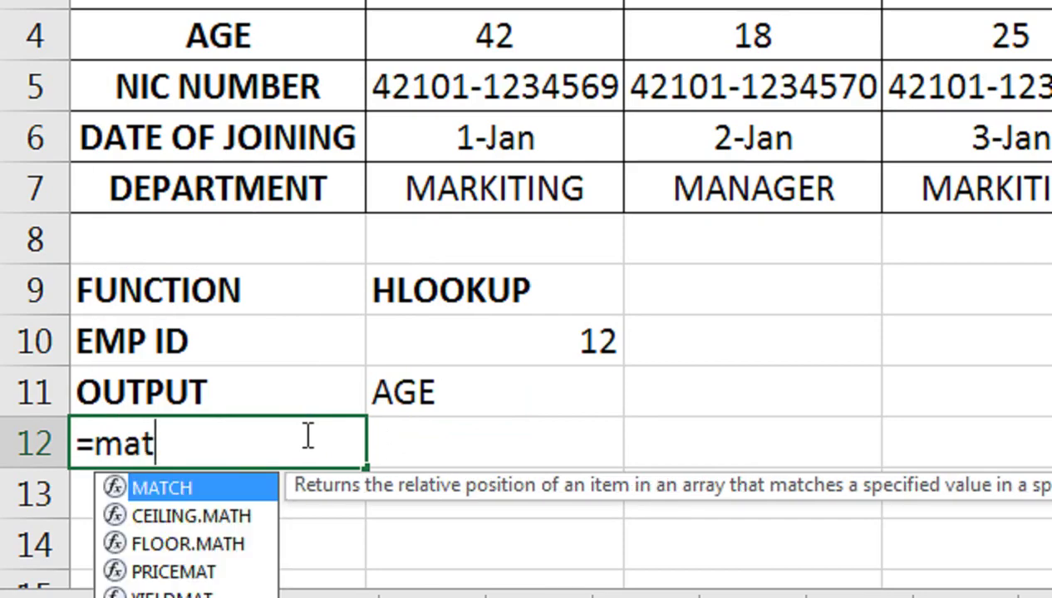
pyautogui.press('Tab')
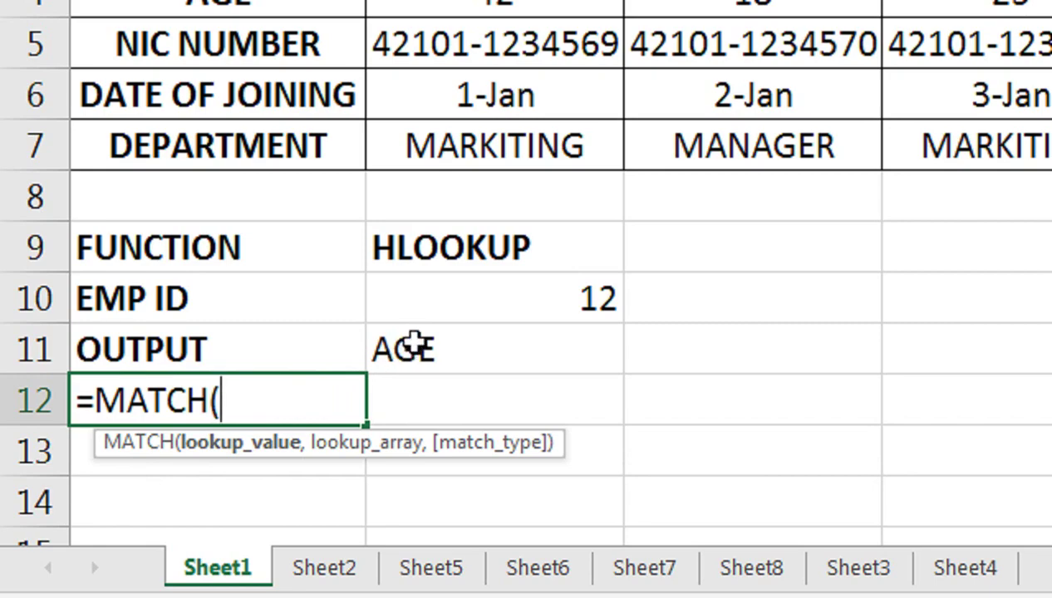
pyautogui.click(371, 355)
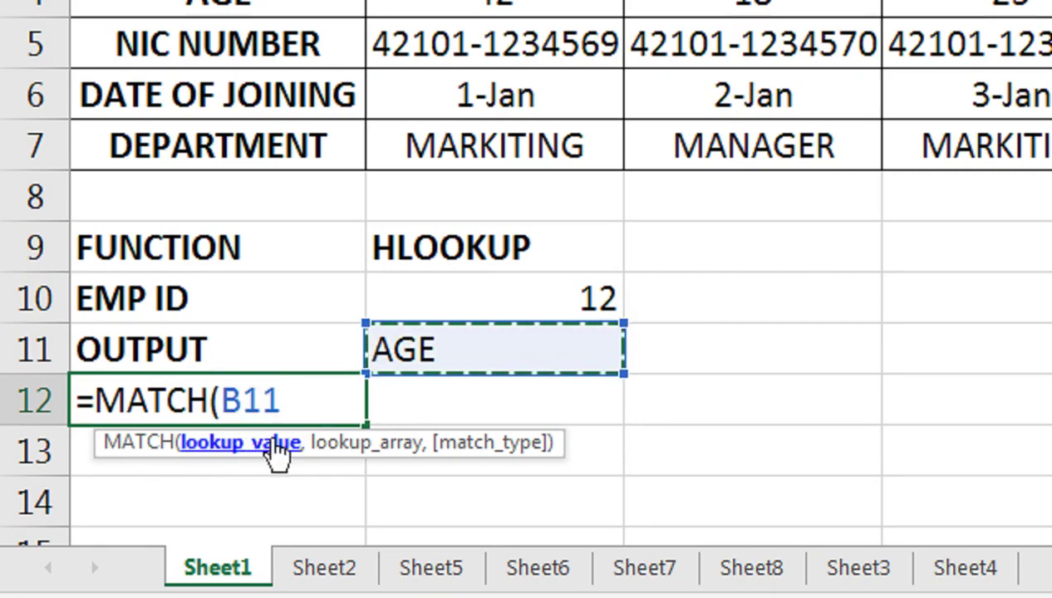
pyautogui.write(',')
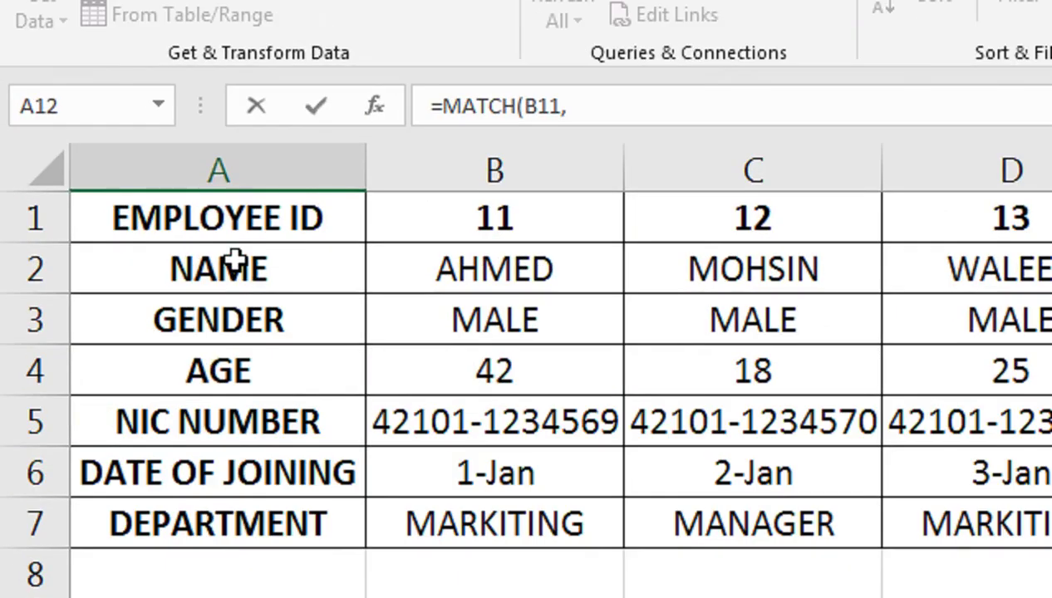
pyautogui.moveTo(228, 218); pyautogui.dragTo(246, 495)
pyautogui.moveTo(246, 456); pyautogui.dragTo(249, 437)
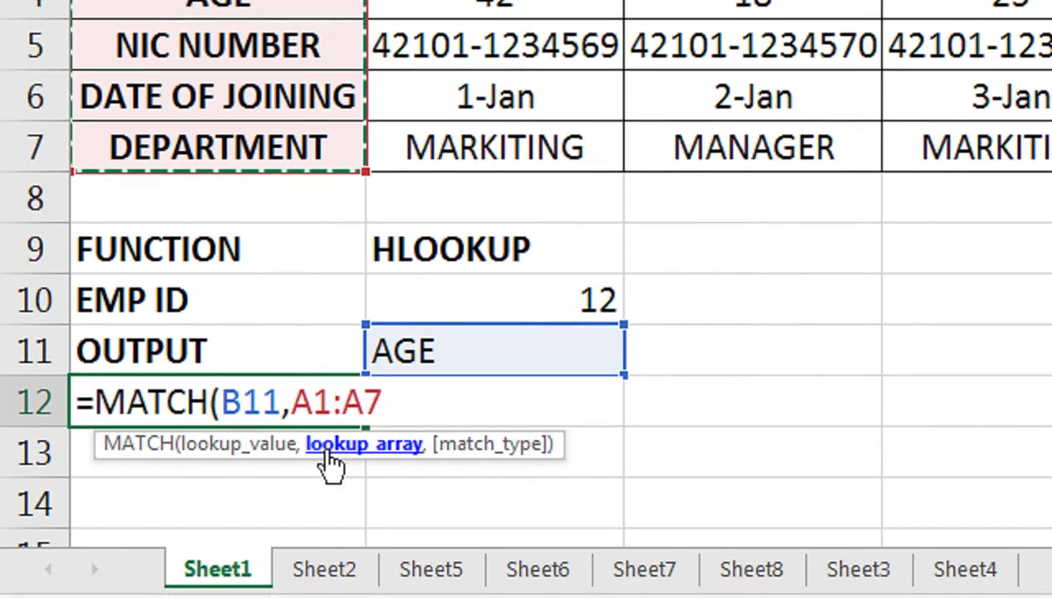
pyautogui.write(',')
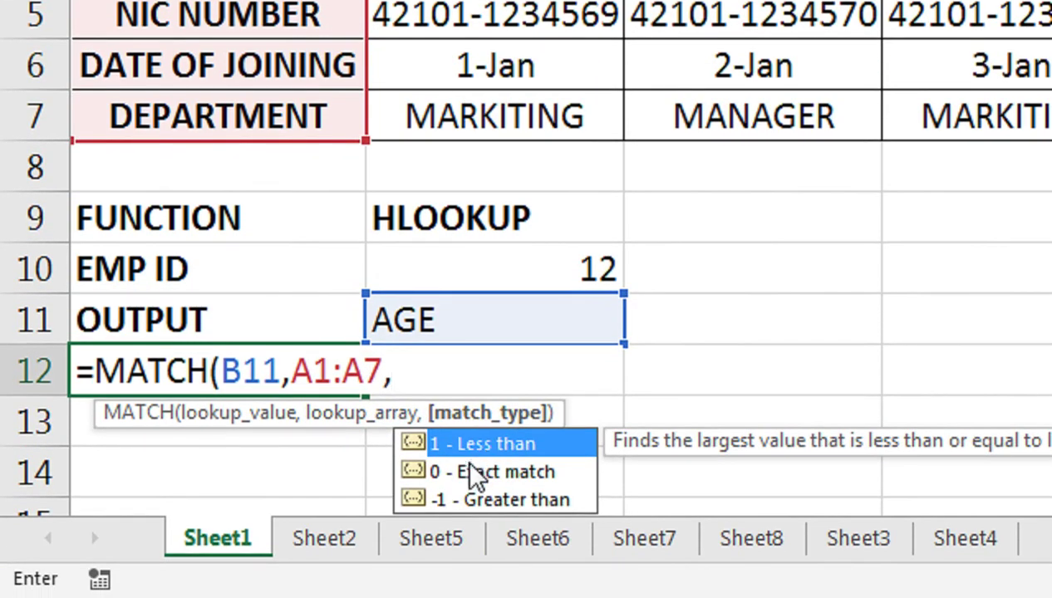
pyautogui.click(465, 458)
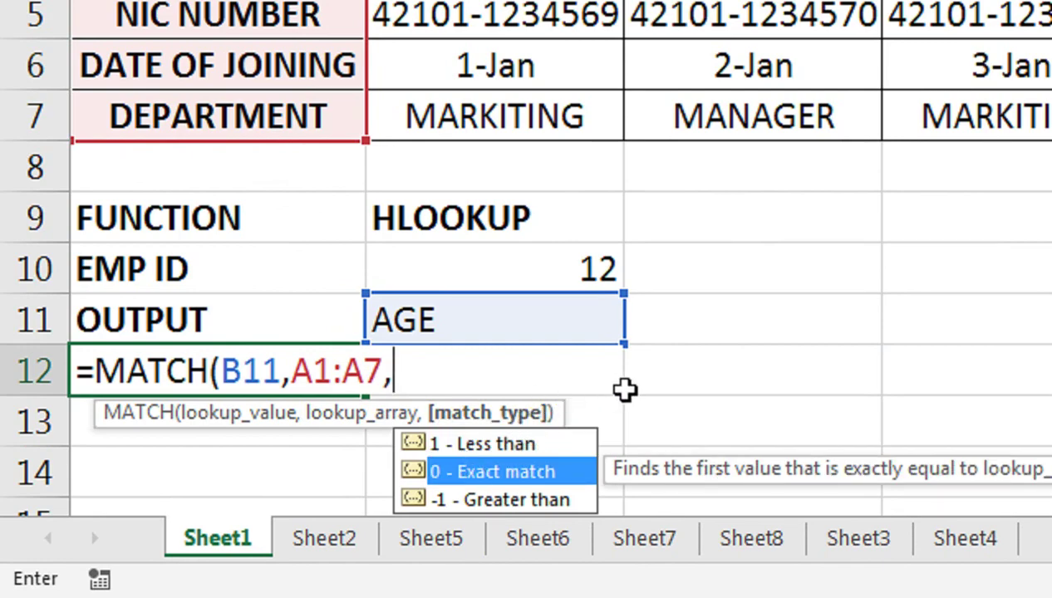
pyautogui.press('Down')
pyautogui.press('Up')
pyautogui.press('Tab')
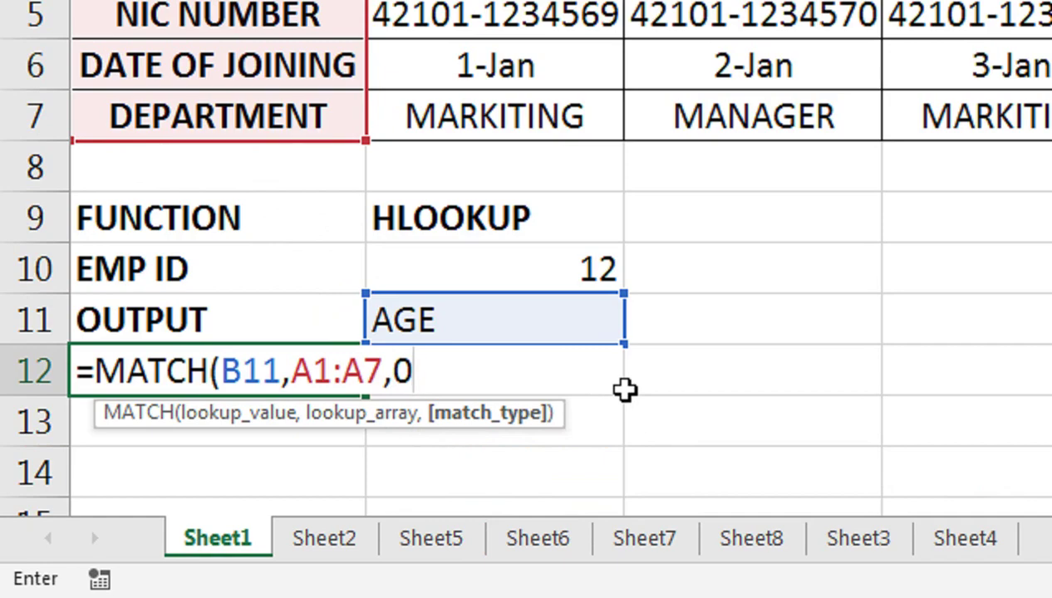
pyautogui.write(')')
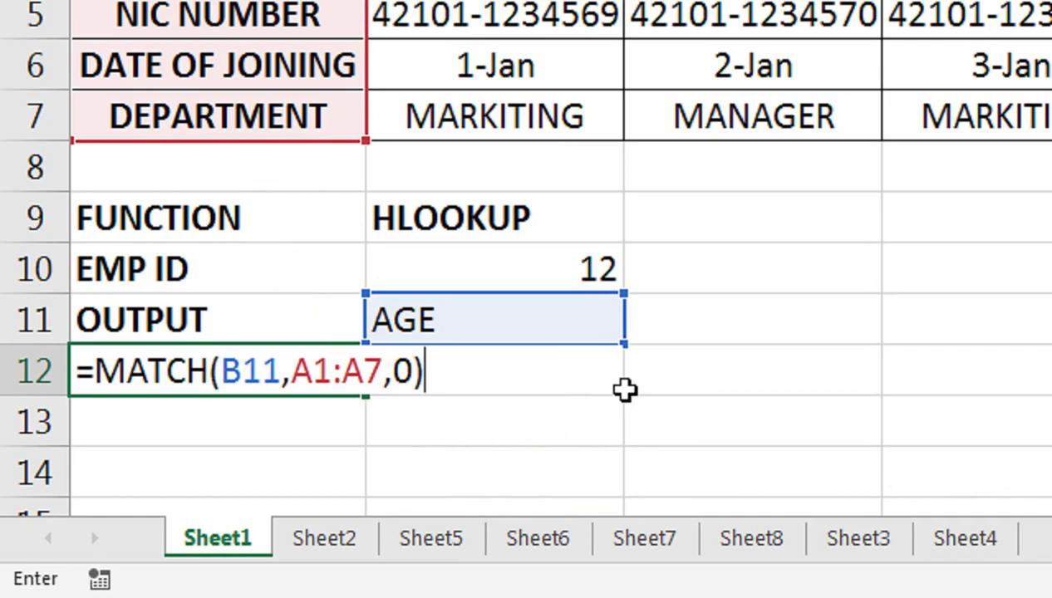
pyautogui.press('Return')
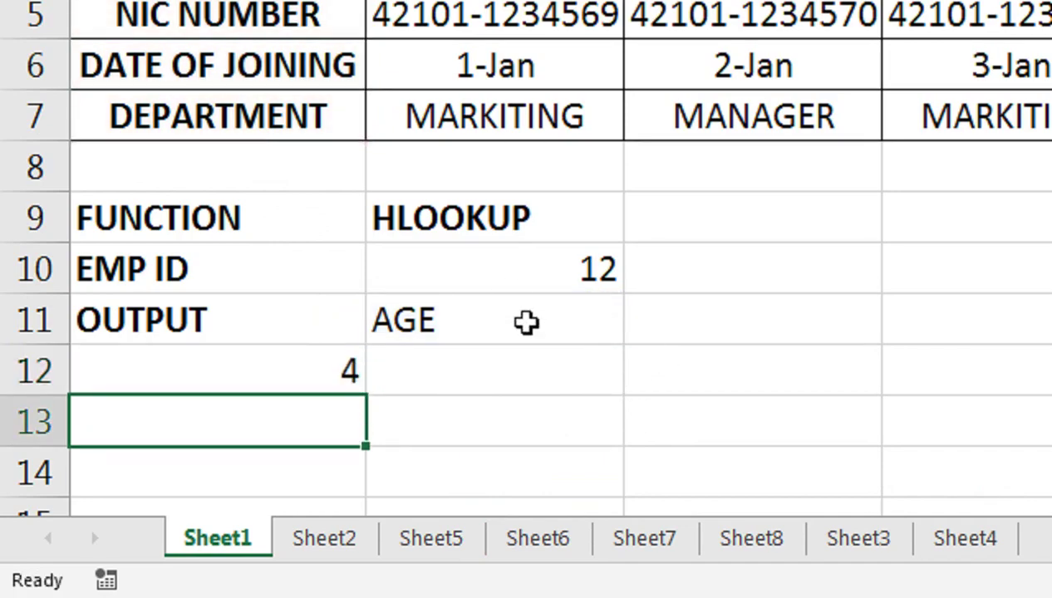
# Step: Change the OUTPUT selection in B11 to GENDER
pyautogui.click(486, 319)
pyautogui.click(638, 331)
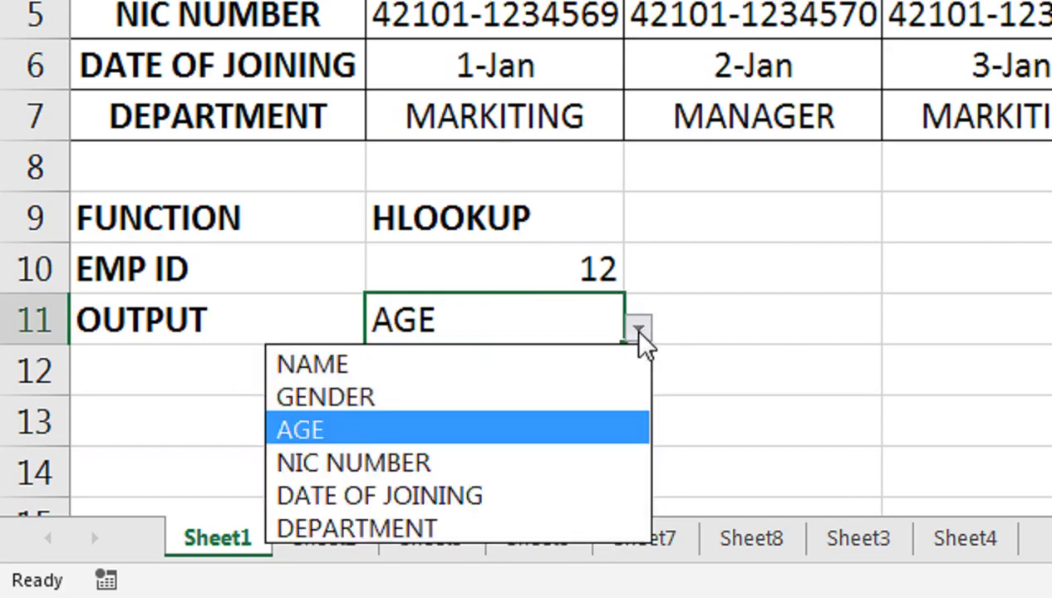
pyautogui.click(586, 400)
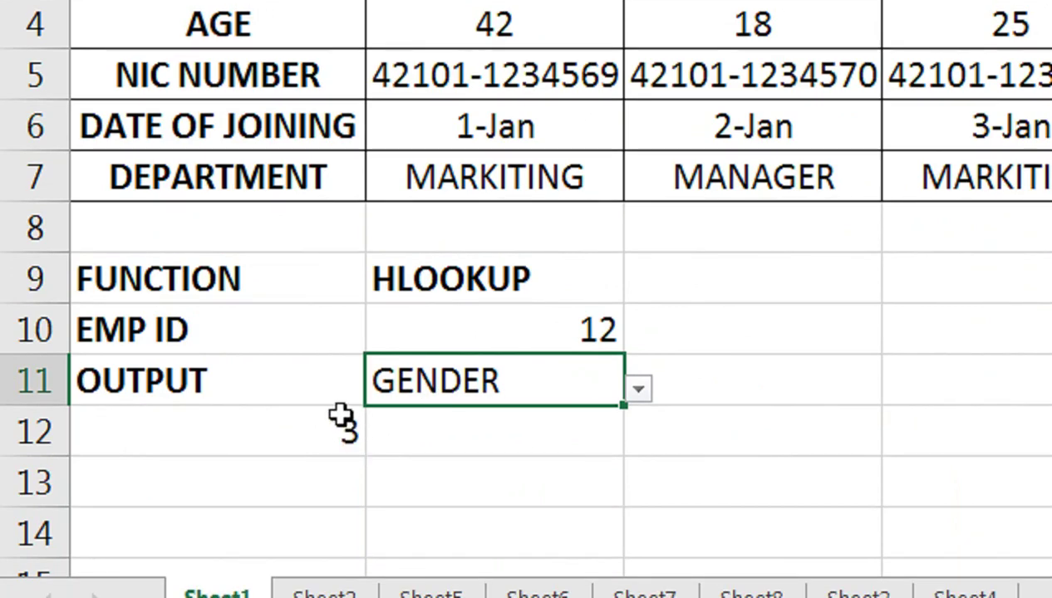
# Step: Enter =HLOOKUP(B10,A1:G7,A12,FALSE) in cell B12, using the MATCH result as the row index
pyautogui.click(467, 429)
pyautogui.write('=h')
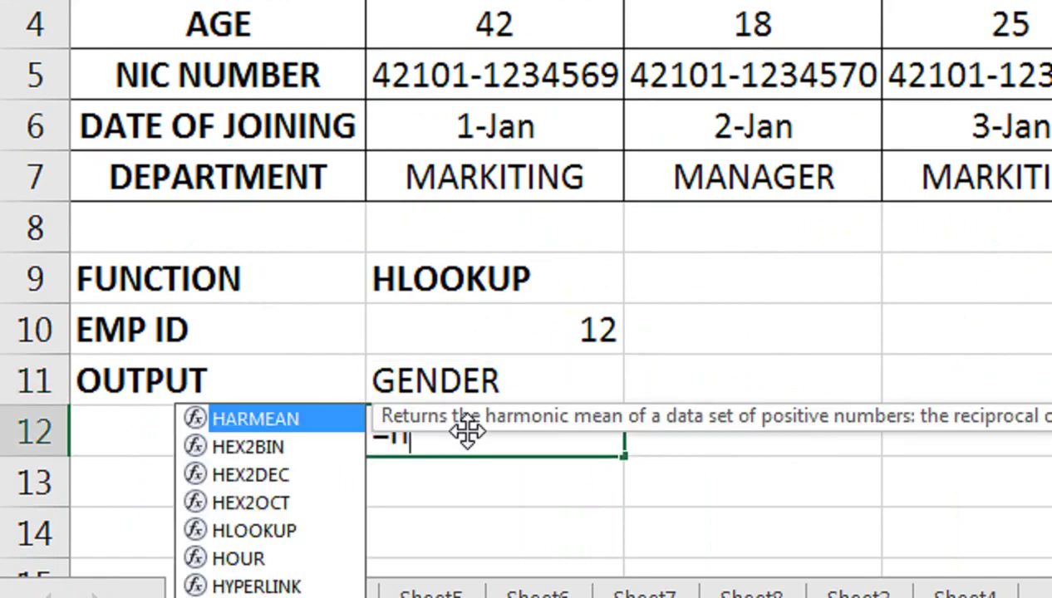
pyautogui.write('l')
pyautogui.press('Tab')
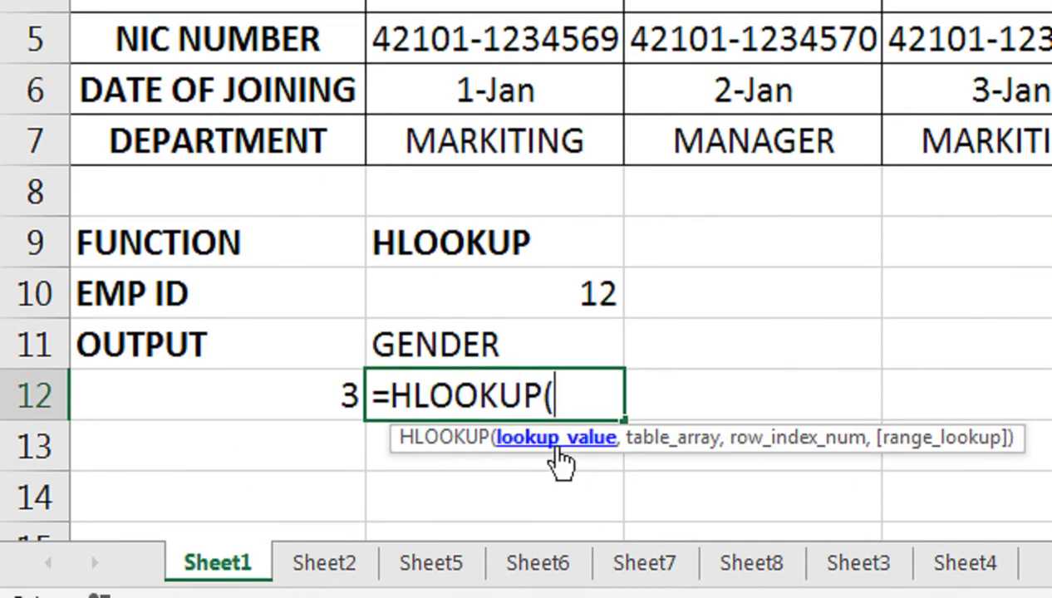
pyautogui.click(534, 305)
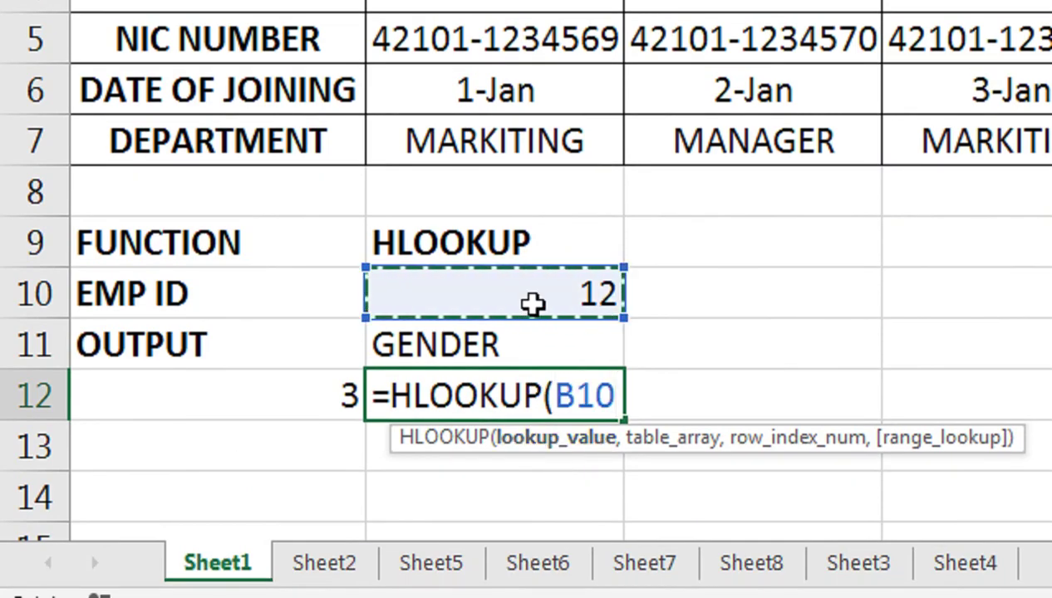
pyautogui.write(',')
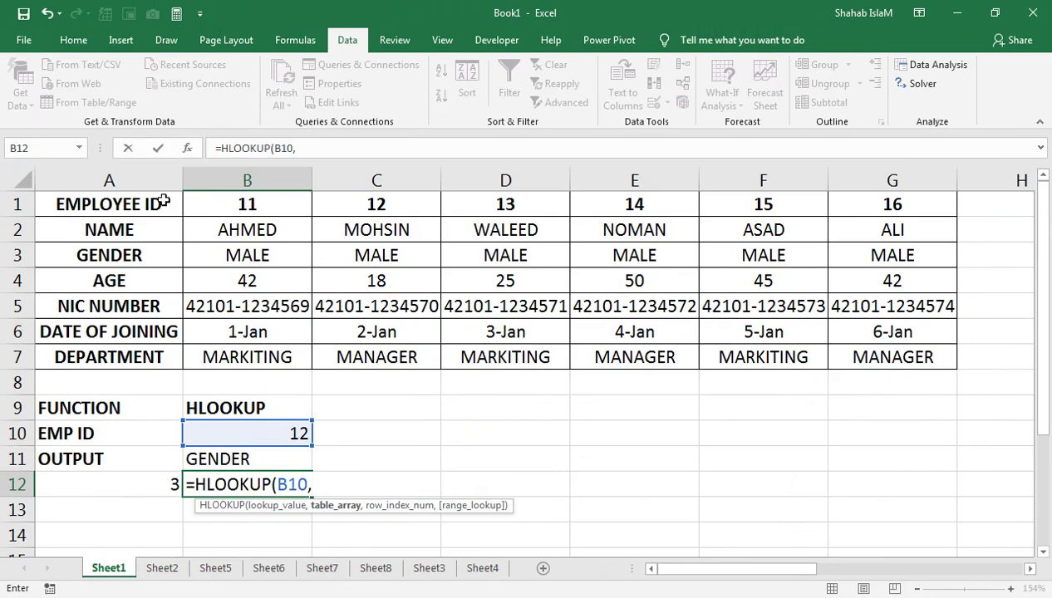
pyautogui.moveTo(164, 202); pyautogui.dragTo(879, 353)
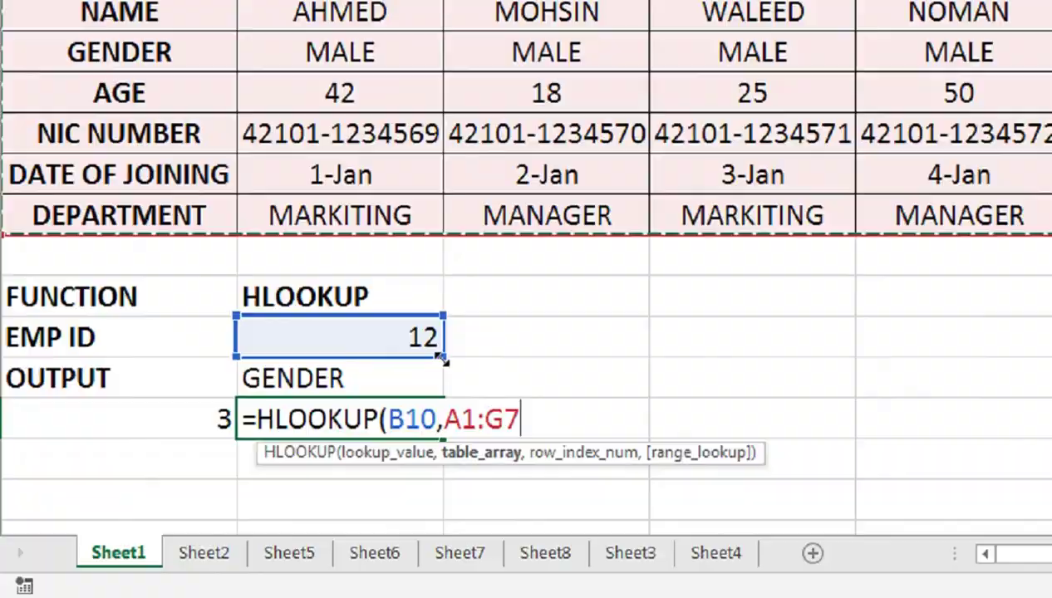
pyautogui.write(',')
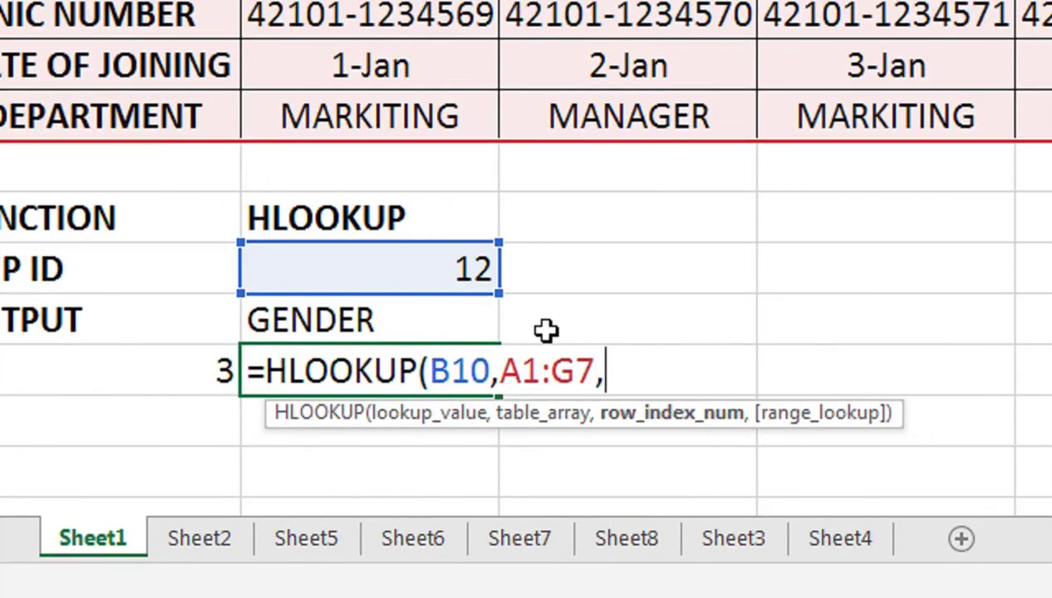
pyautogui.click(188, 383)
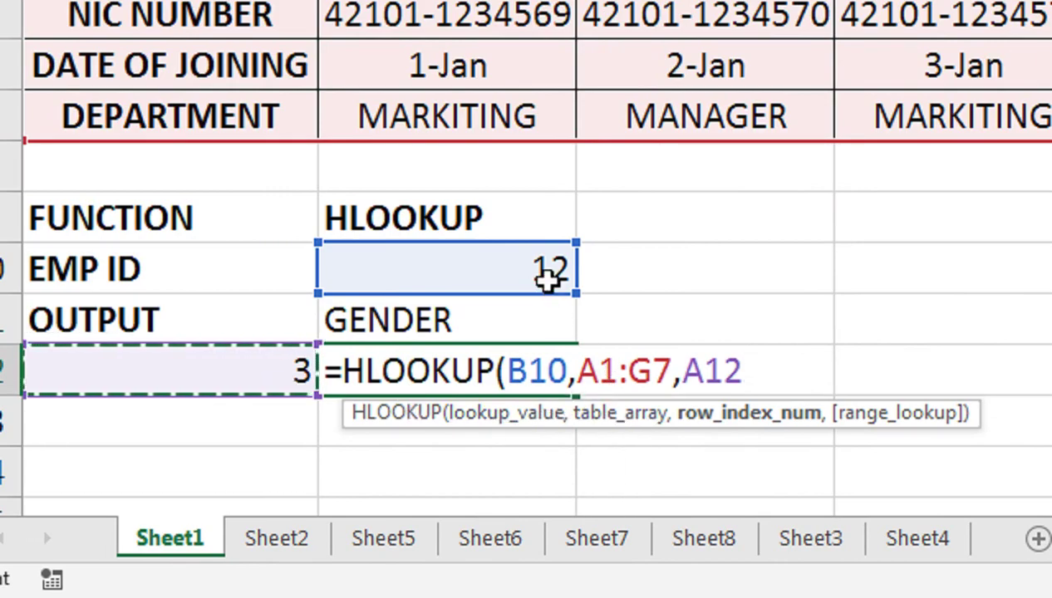
pyautogui.write(',')
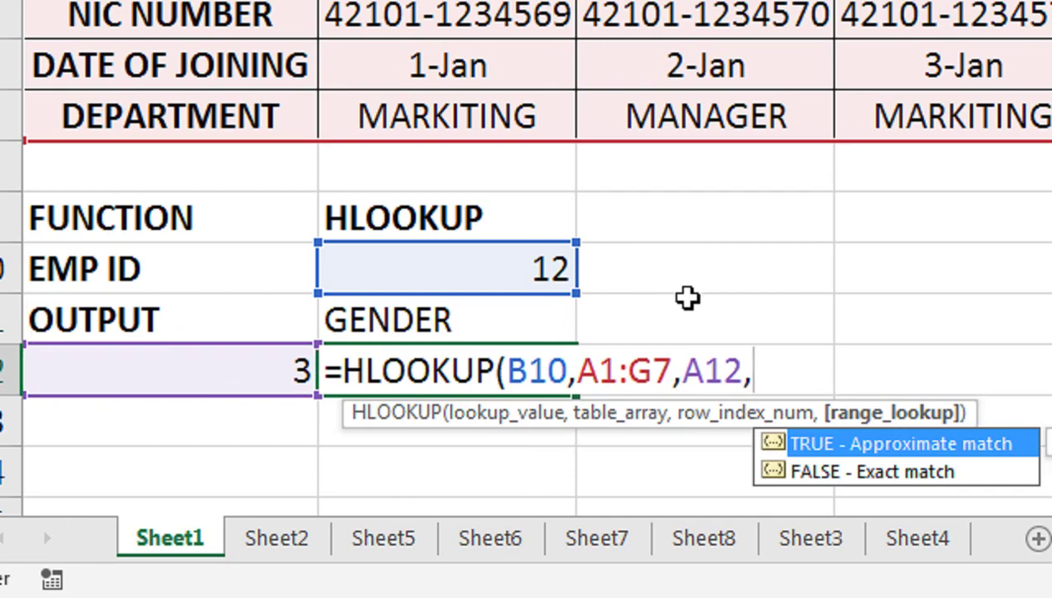
pyautogui.press('Down')
pyautogui.press('Tab')
pyautogui.write(')')
pyautogui.press('Return')
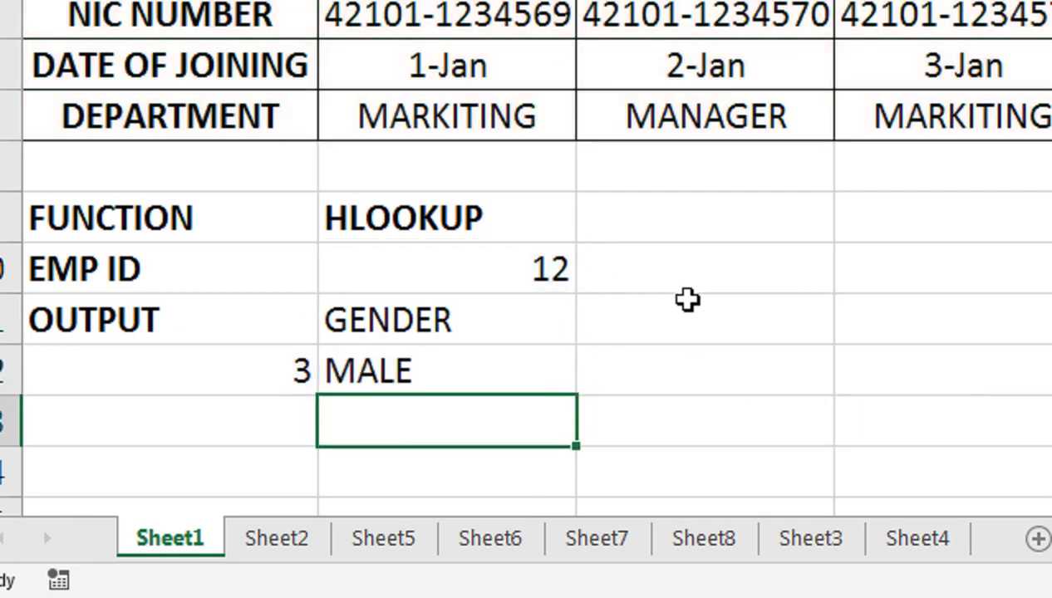
pyautogui.press('Up')
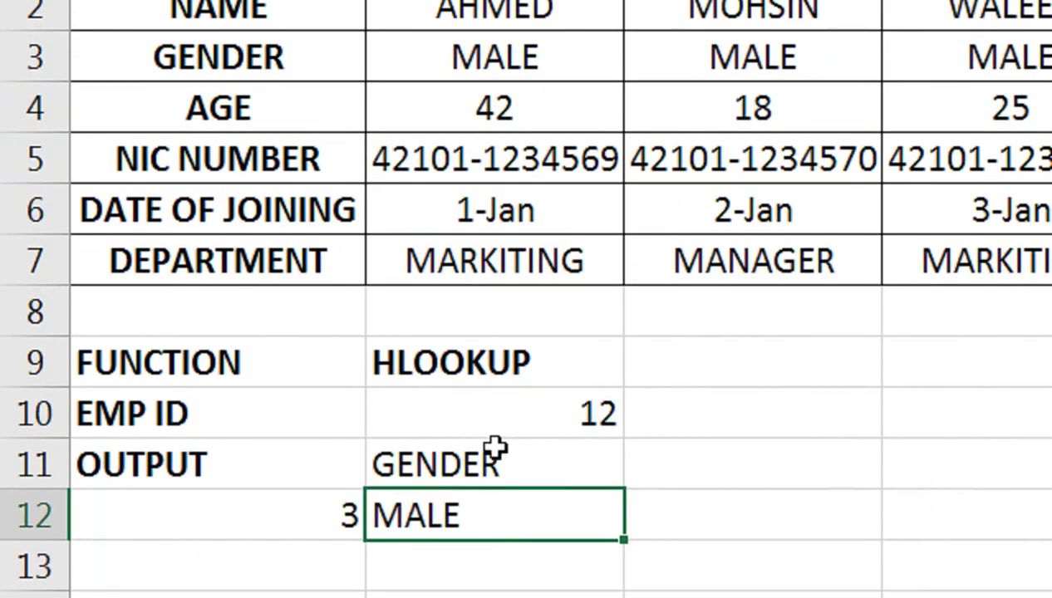
# Step: Switch the OUTPUT selection in B11 to NAME
pyautogui.click(546, 415)
pyautogui.click(373, 452)
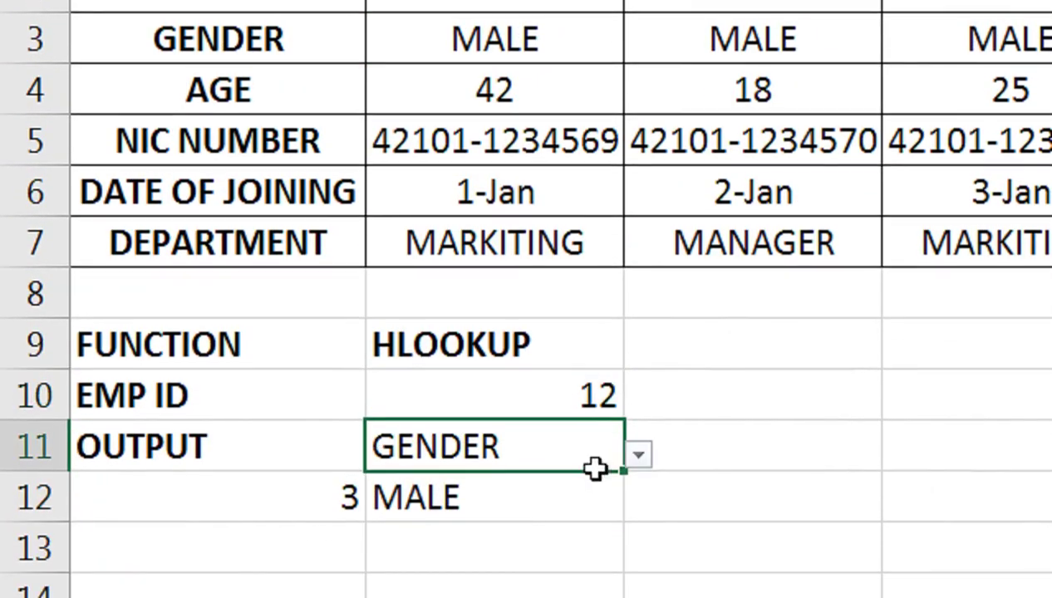
pyautogui.click(637, 472)
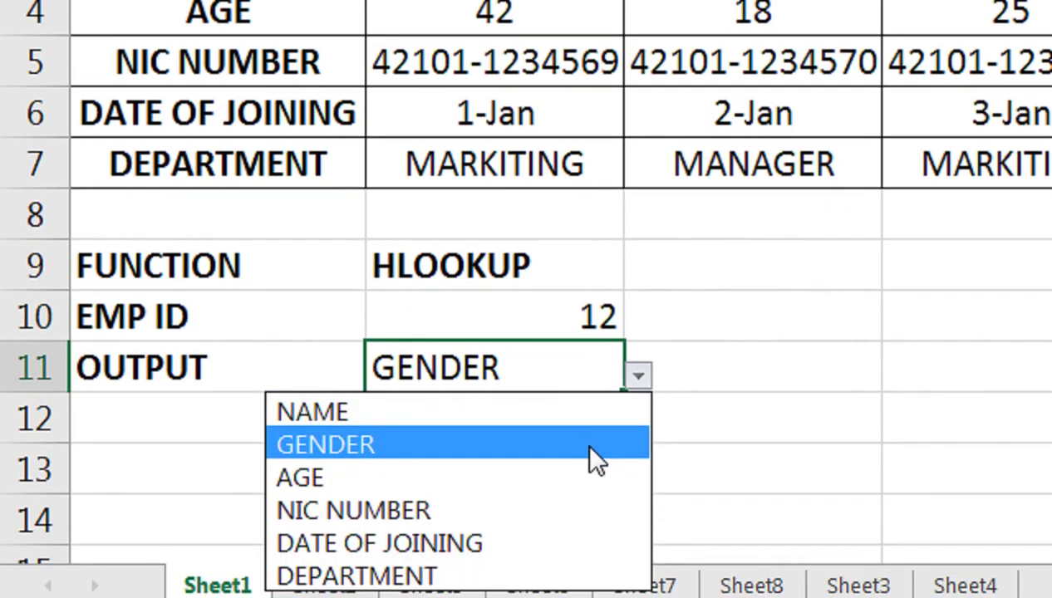
pyautogui.click(573, 427)
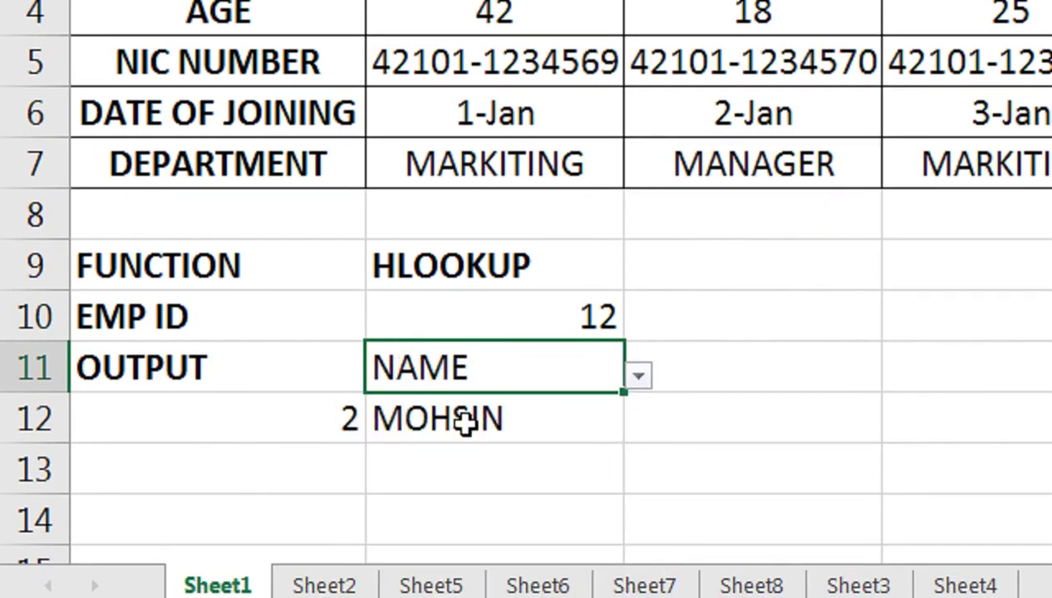
# Step: Replace the EMP ID in B10 with 11 to look up the first employee in the table
pyautogui.click(532, 318)
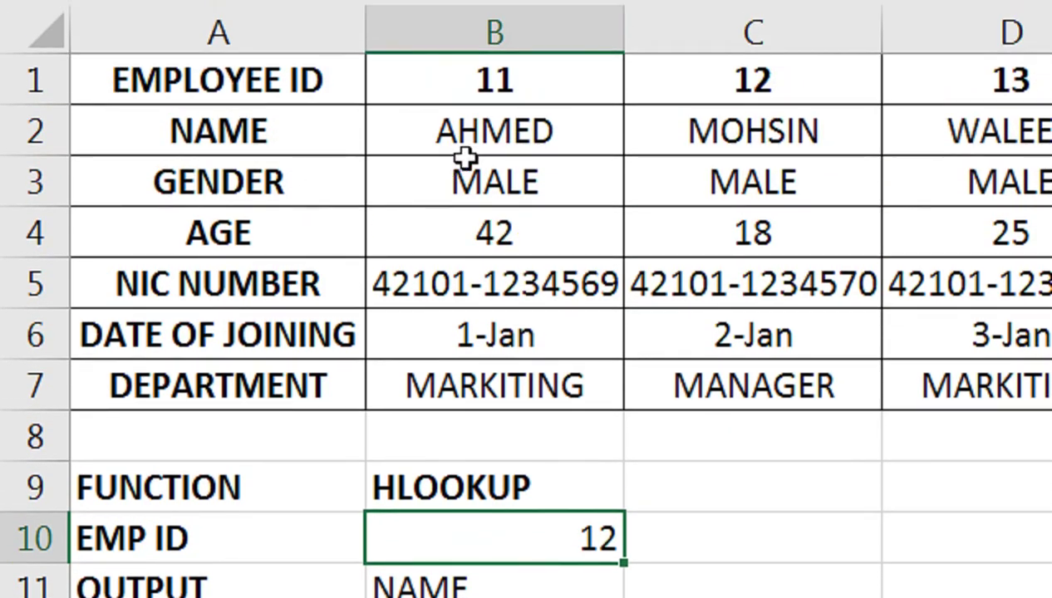
pyautogui.click(493, 81)
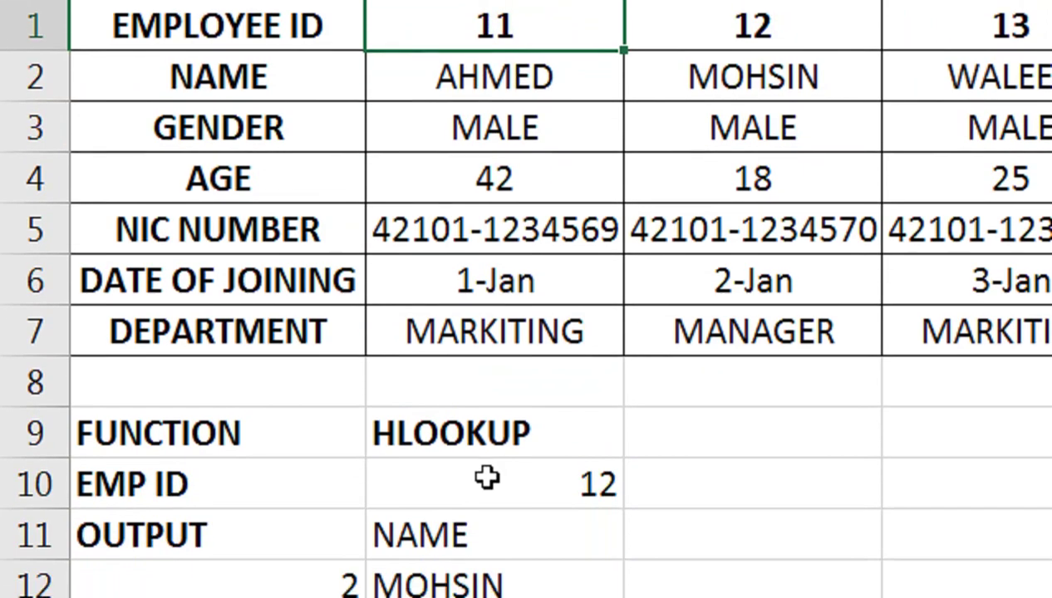
pyautogui.click(486, 533)
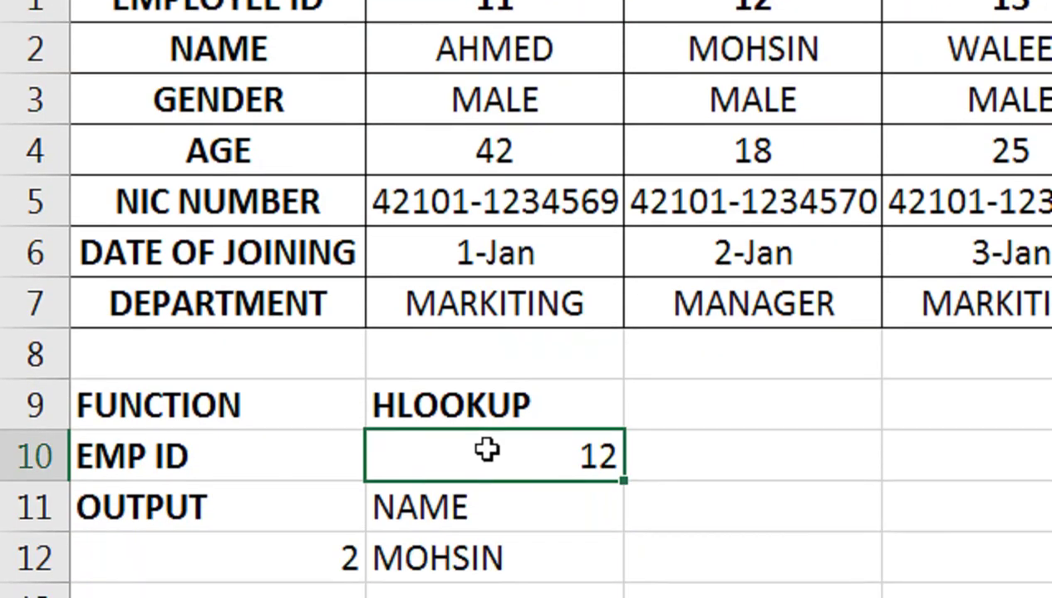
pyautogui.press('BackSpace')
pyautogui.write('1')
pyautogui.press('Return')
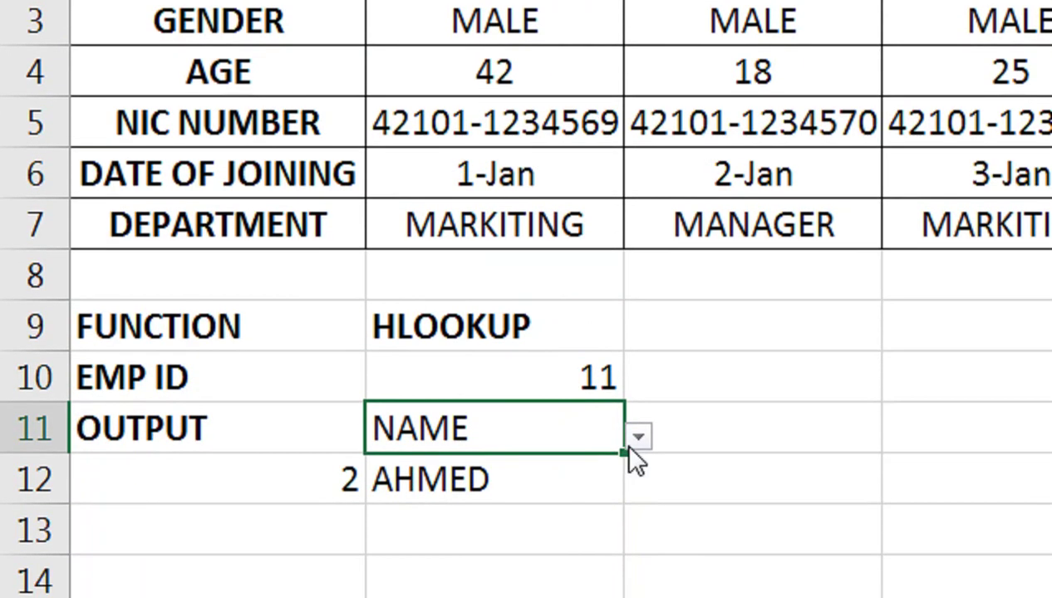
# Step: Set the OUTPUT selection in B11 to NIC NUMBER, and switch to Sheet2
pyautogui.click(638, 515)
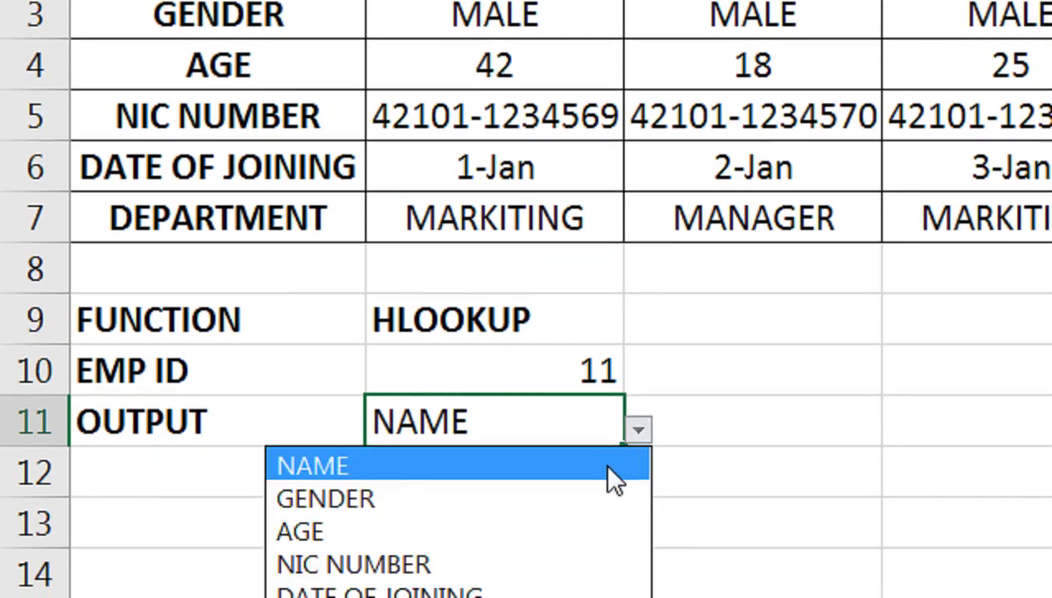
pyautogui.click(565, 501)
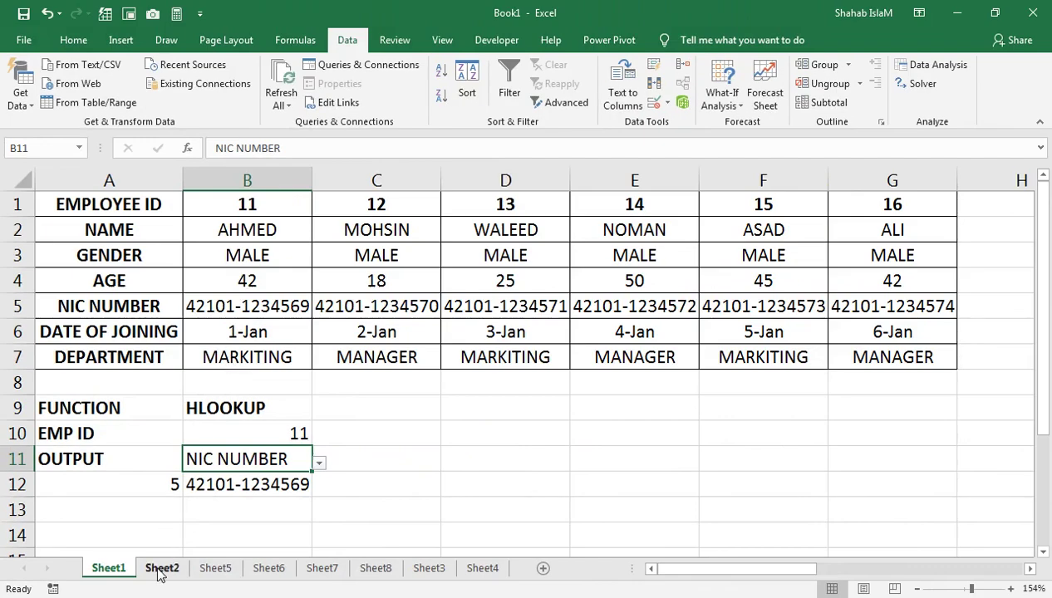
pyautogui.click(160, 570)
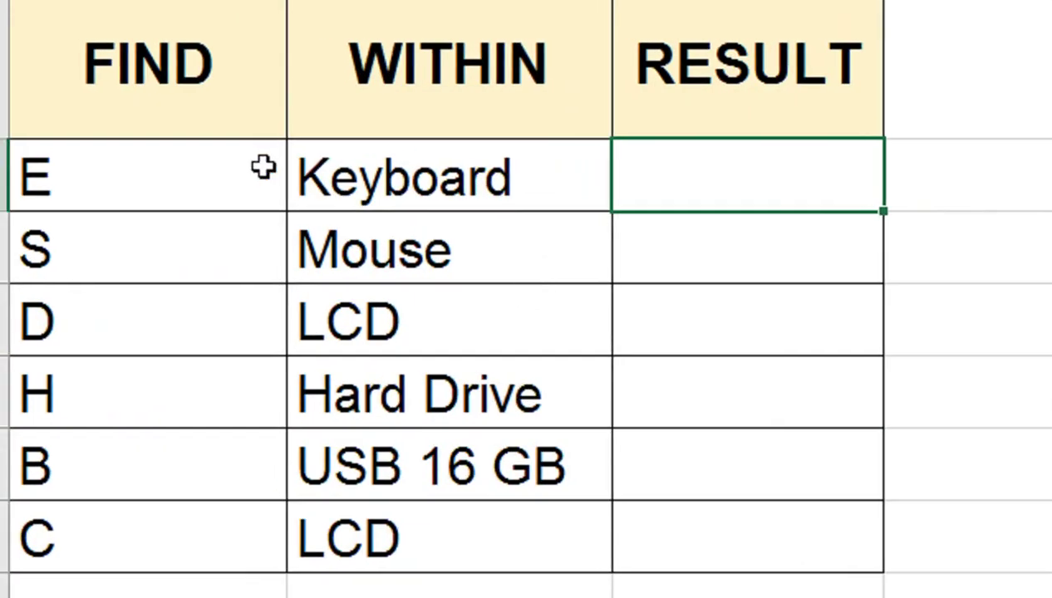
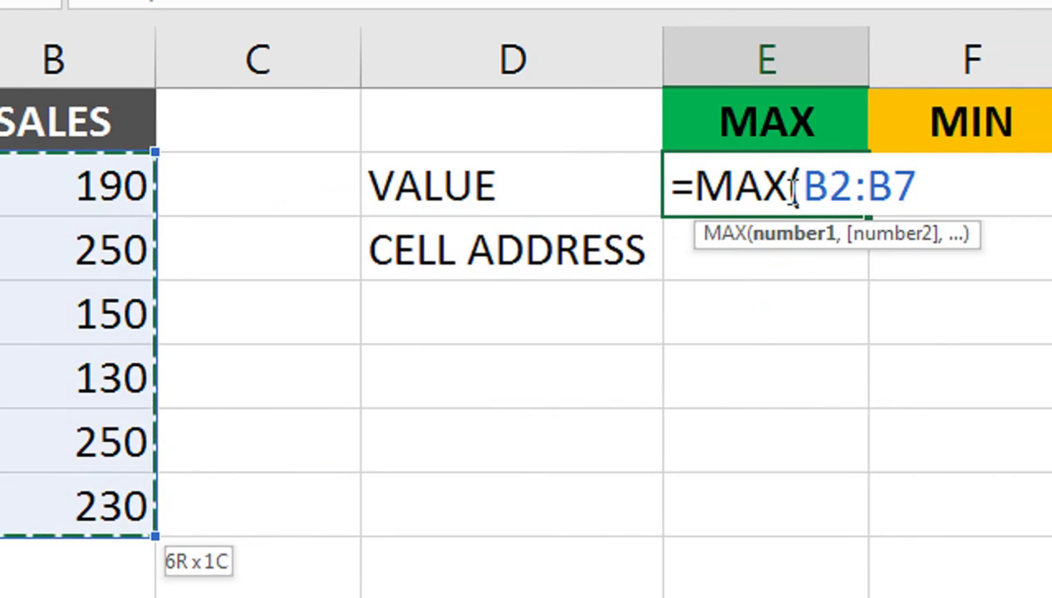
# Step: Complete the formula =MAX(B2:B7) in E2 to return the highest sales value
pyautogui.write(')')
pyautogui.press('Return')
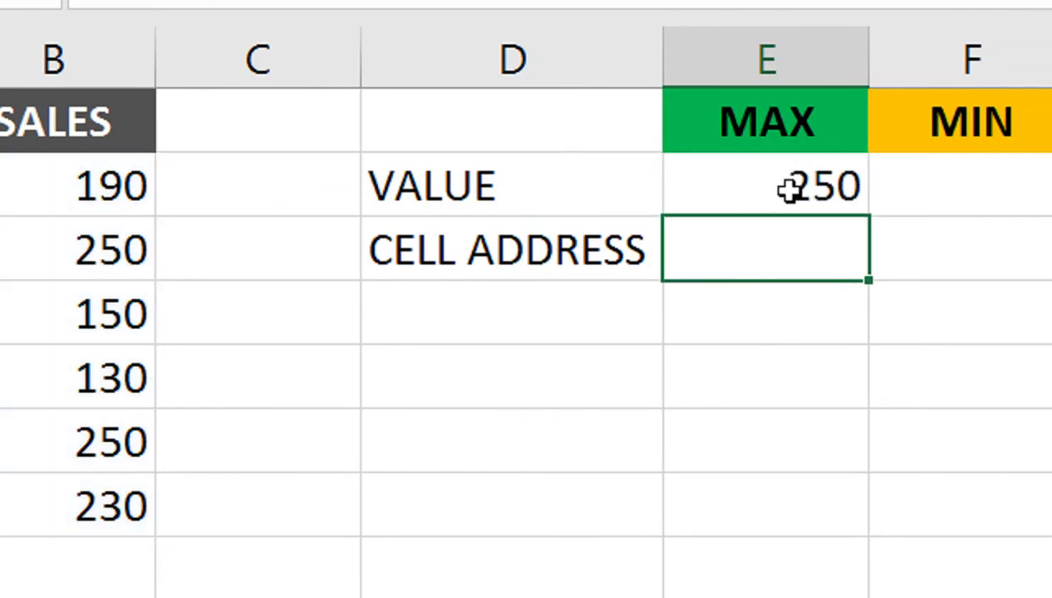
# Step: Enter =MIN(B2:B7) in F2 to return the lowest value from the SALES column
pyautogui.press('Up')
pyautogui.press('Right')
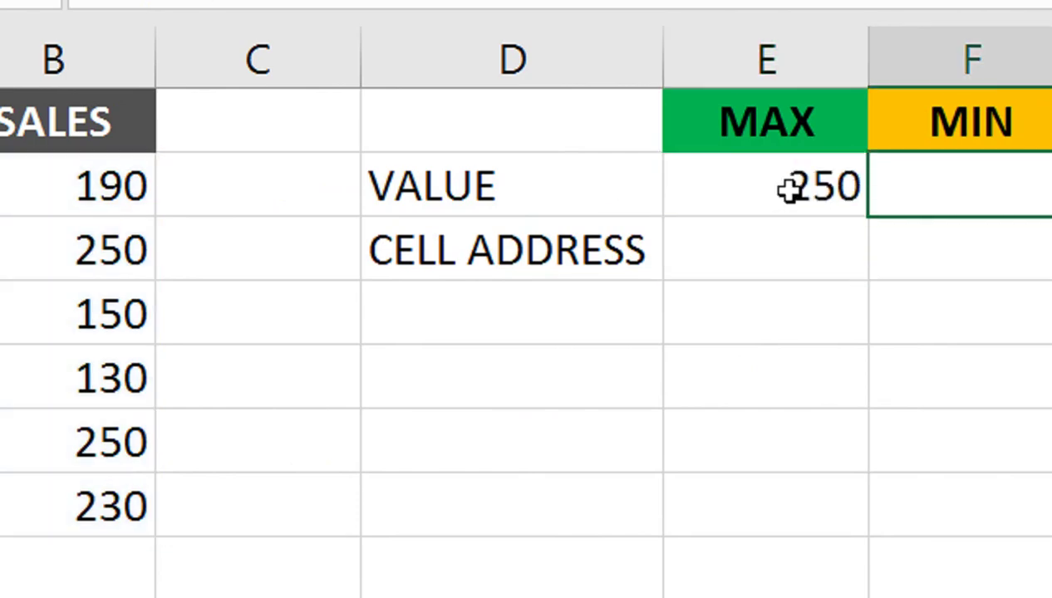
pyautogui.write('=MIN(')
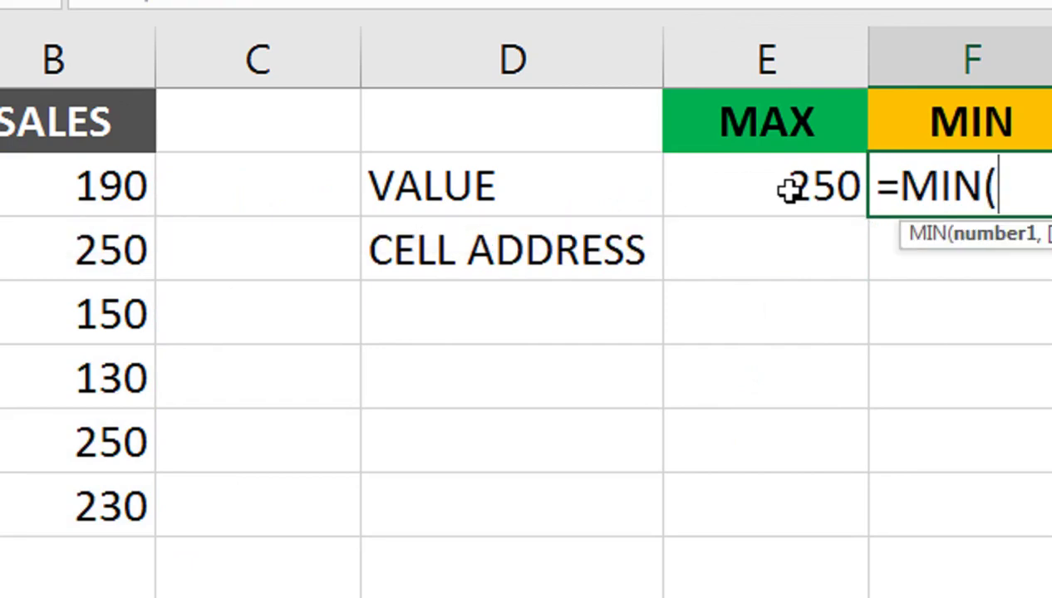
pyautogui.press('Left')
pyautogui.press('Left')
pyautogui.press('Left')
pyautogui.press('Left')
pyautogui.hotkey('shift', 'Down')
pyautogui.hotkey('shift', 'Down')
pyautogui.hotkey('shift', 'Down')
pyautogui.hotkey('shift', 'Down')
pyautogui.hotkey('shift', 'Down')
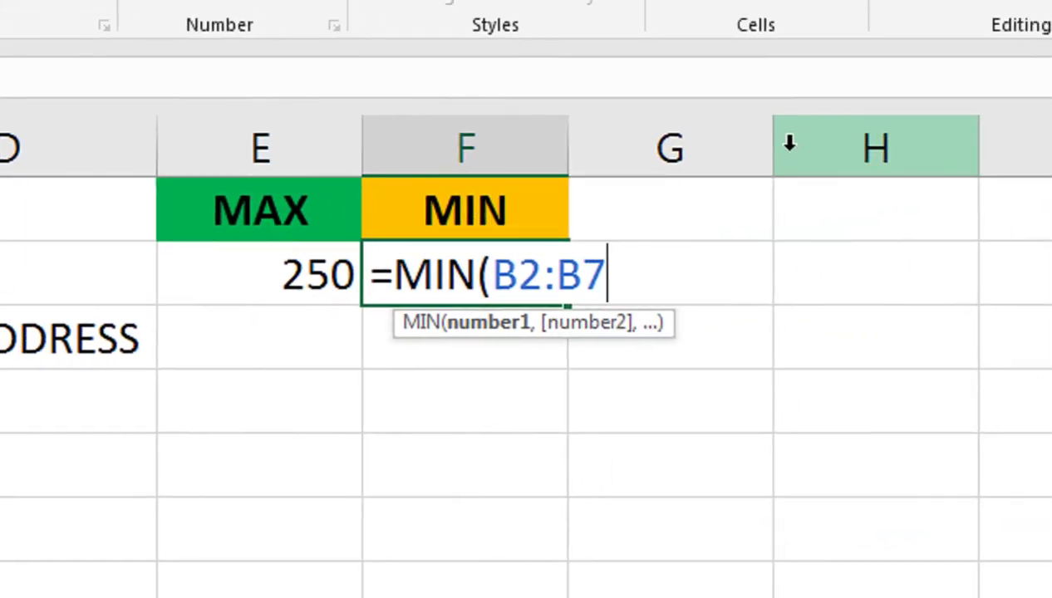
pyautogui.write(')')
pyautogui.press('Return')
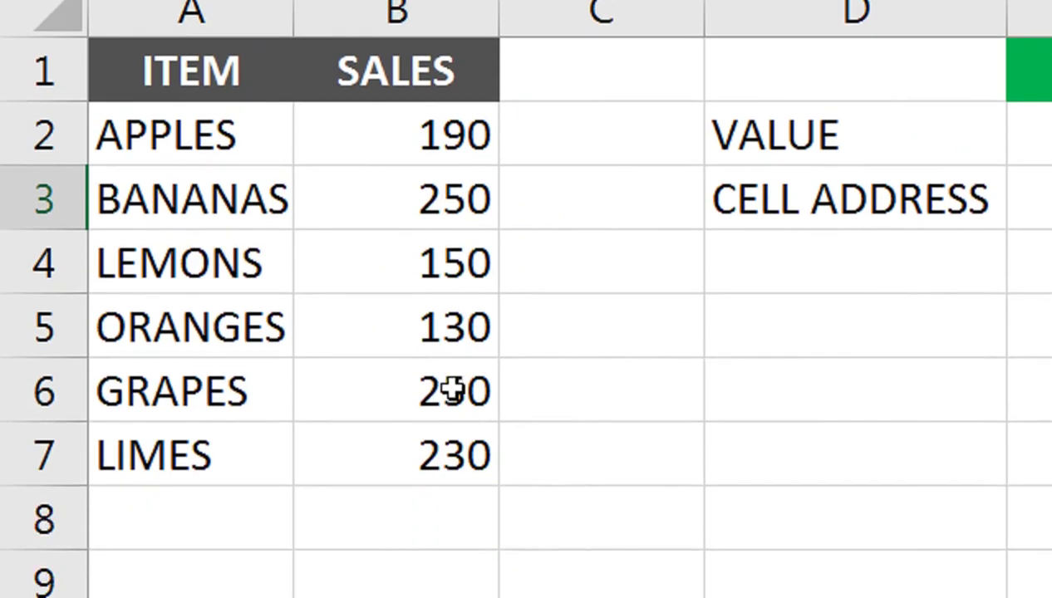
pyautogui.click(451, 391)
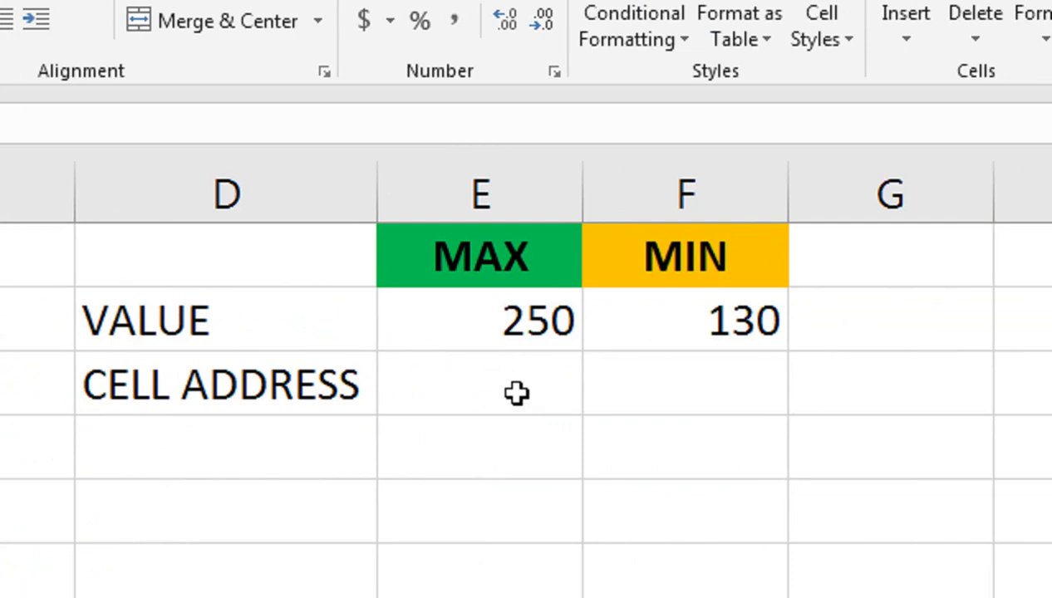
pyautogui.click(516, 394)
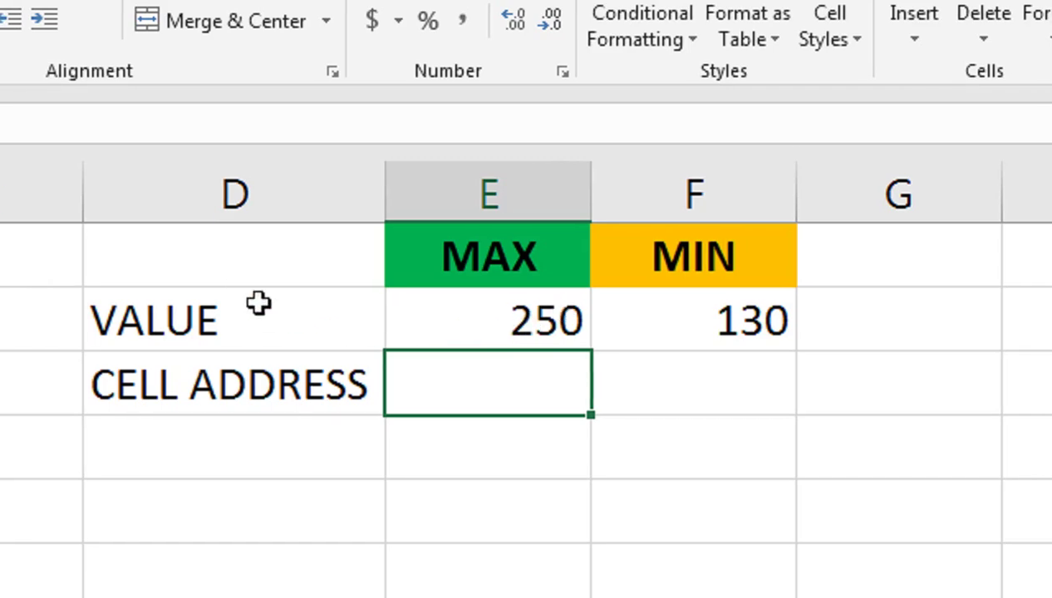
pyautogui.click(203, 265)
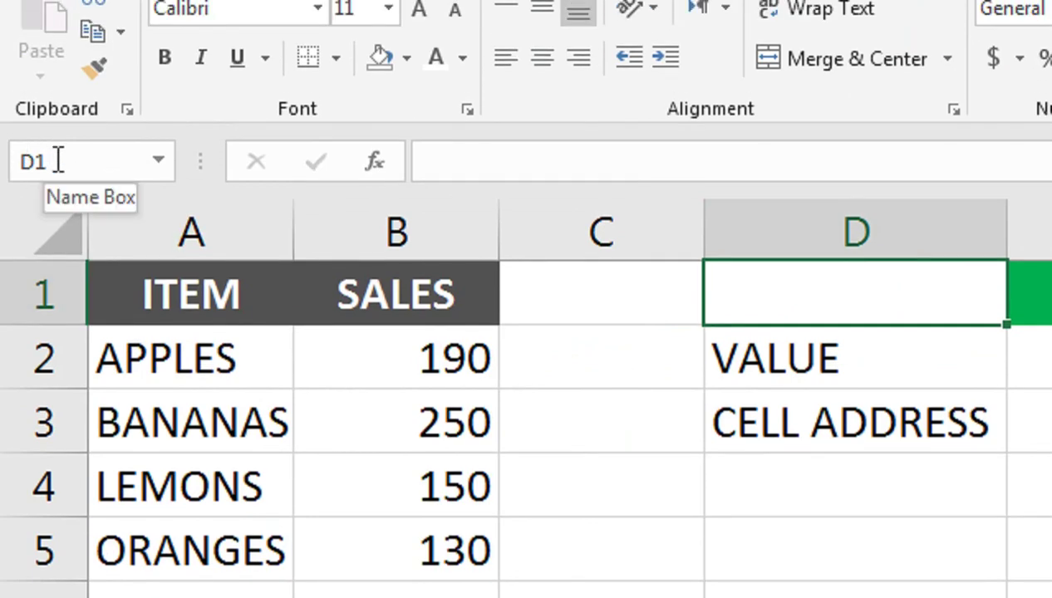
# Step: Begin an ADDRESS formula in E3 with MATCH(E2,B2:B7,0) as its row number, using an exact match
pyautogui.click(791, 410)
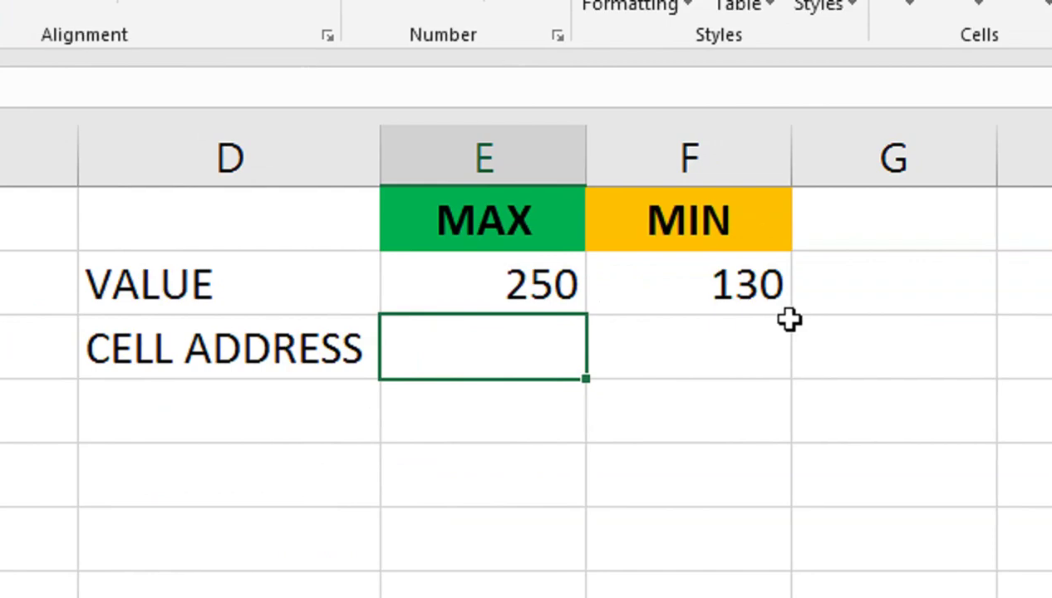
pyautogui.write('=AD')
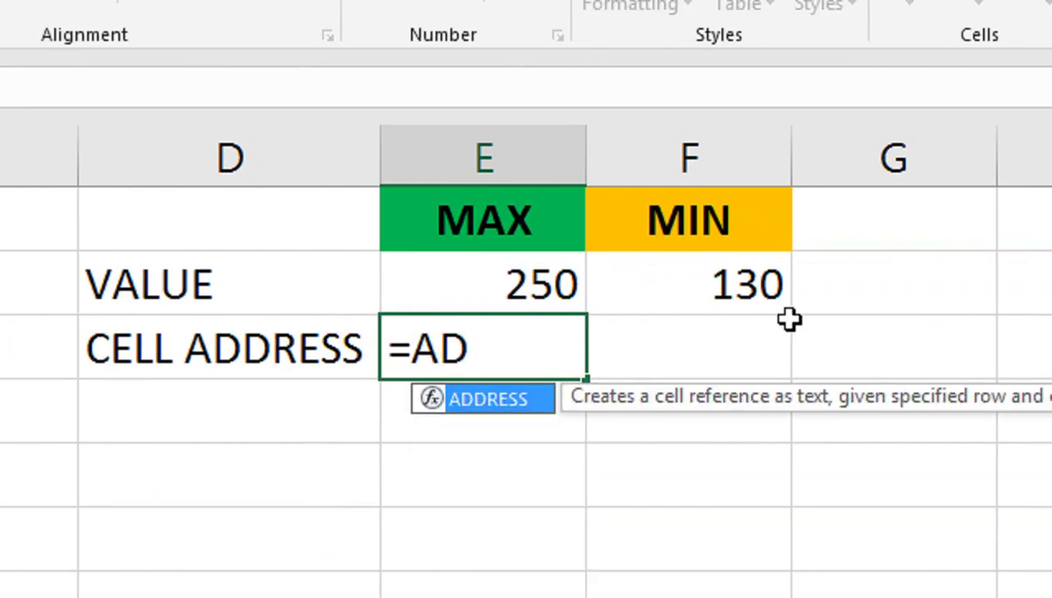
pyautogui.press('Tab')
pyautogui.write('MAT')
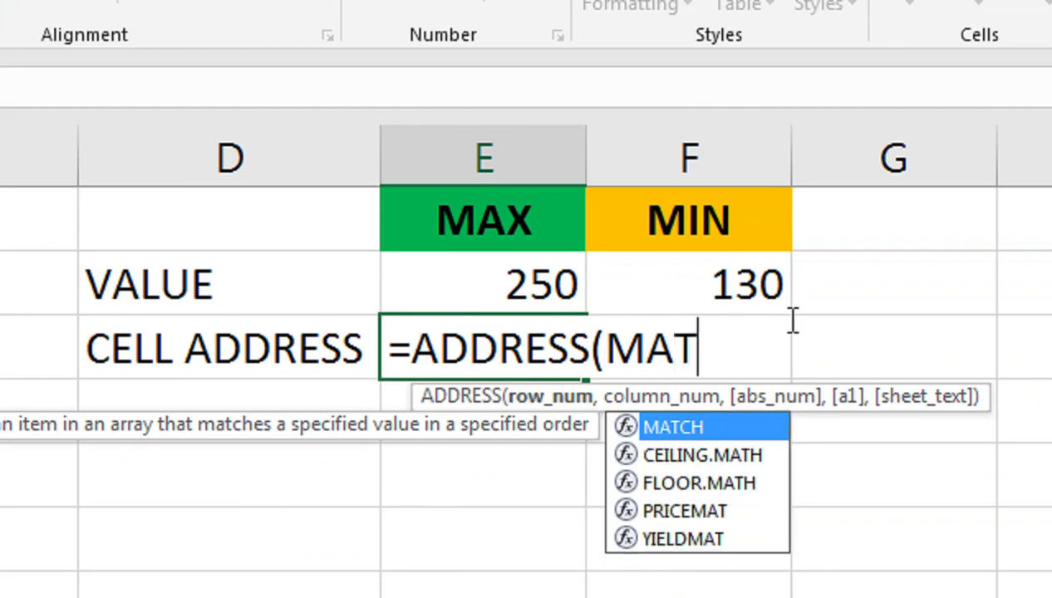
pyautogui.press('Tab')
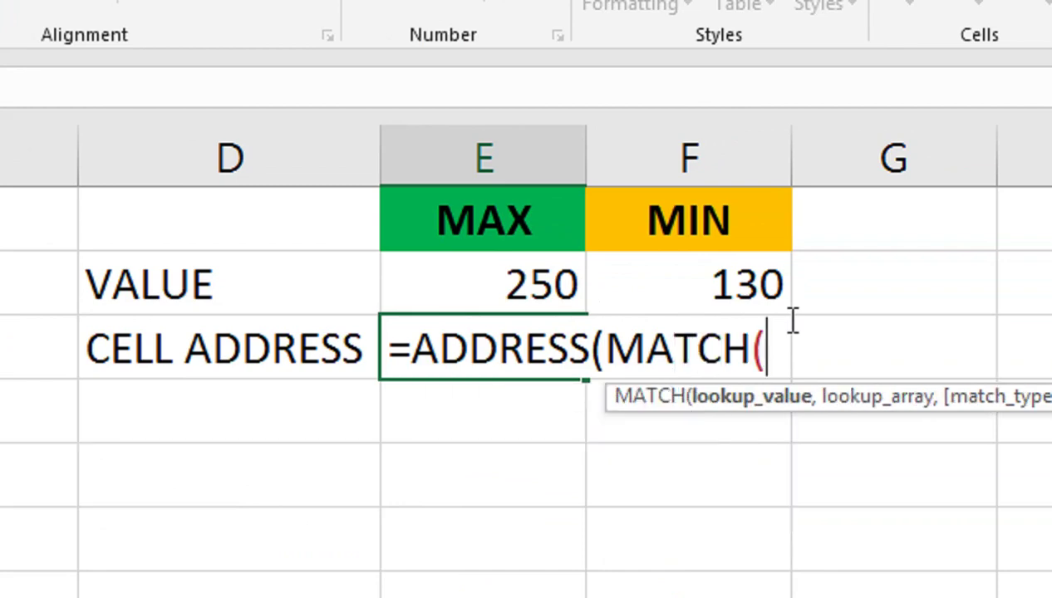
pyautogui.press('Up')
pyautogui.press('Up')
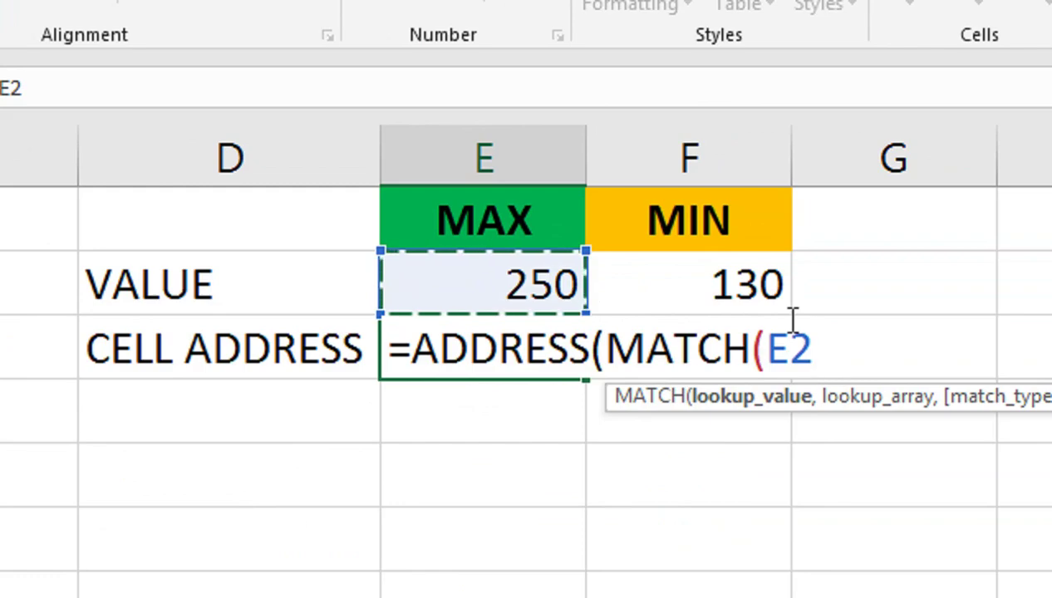
pyautogui.write(',')
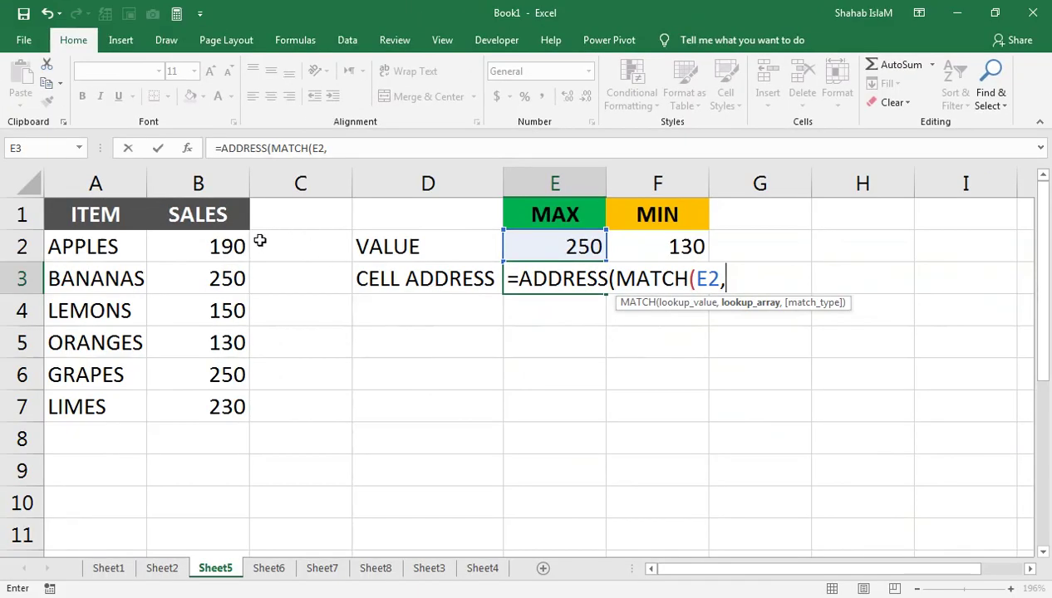
pyautogui.moveTo(231, 237); pyautogui.dragTo(207, 400)
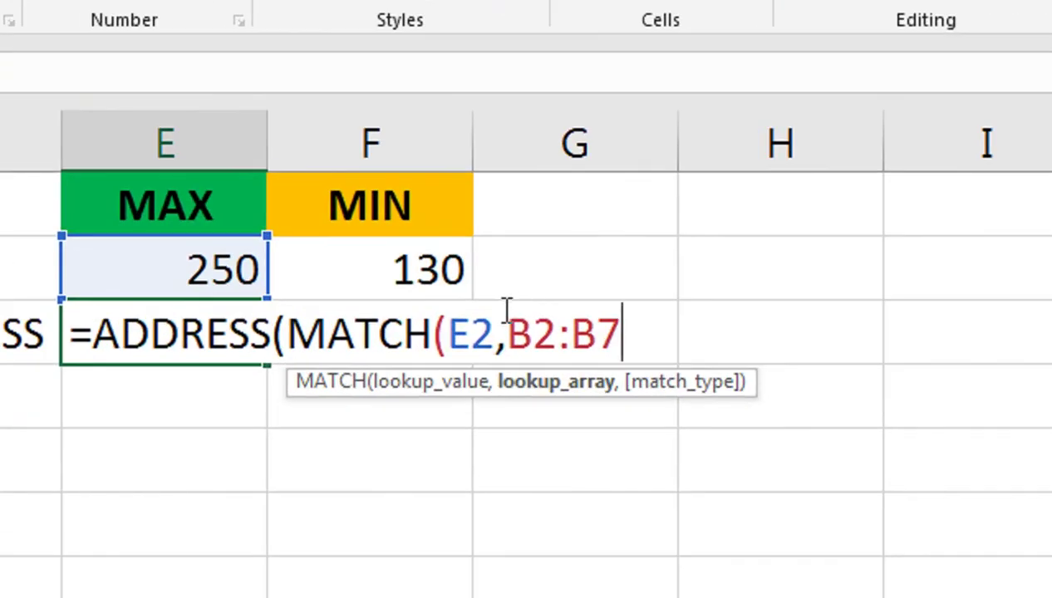
pyautogui.write(',')
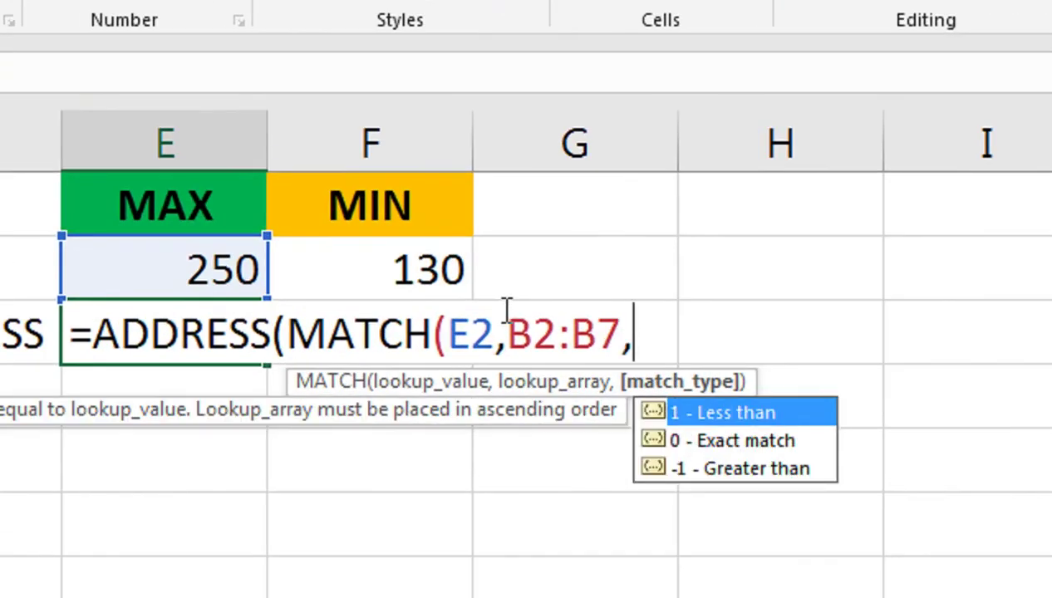
pyautogui.press('Down')
pyautogui.press('Tab')
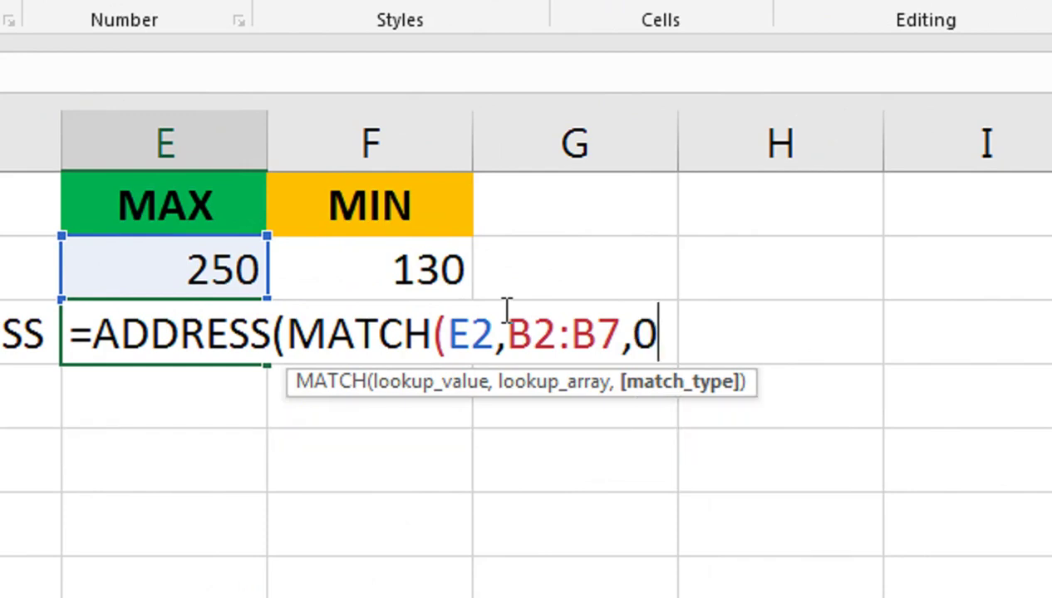
pyautogui.write(')')
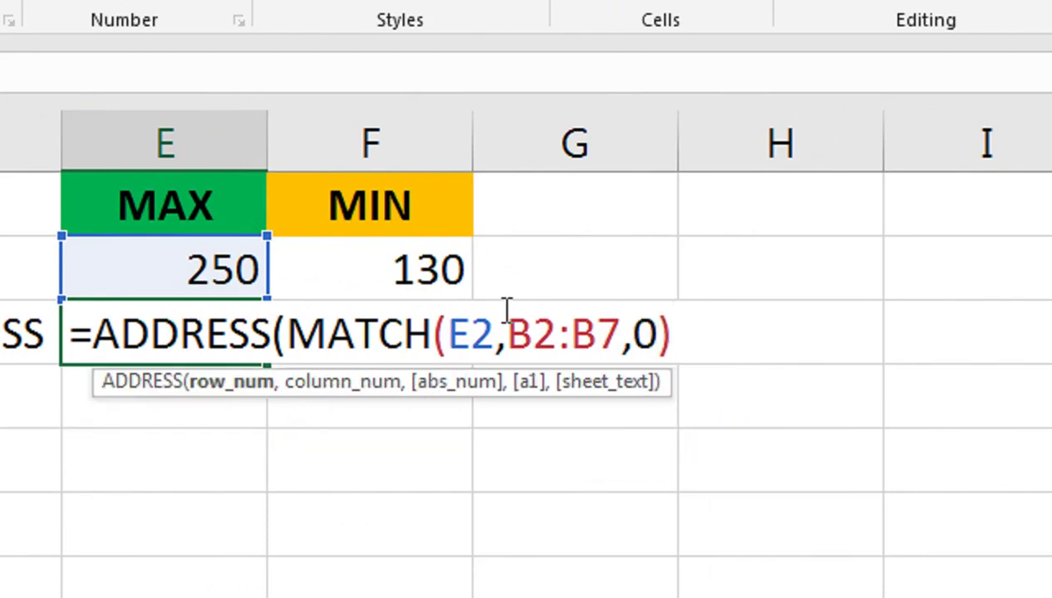
# Step: Add COLUMN(B2) as the column number and complete the formula =ADDRESS(MATCH(E2,B2:B7,0),COLUMN(B2)) in E3
pyautogui.write(',')
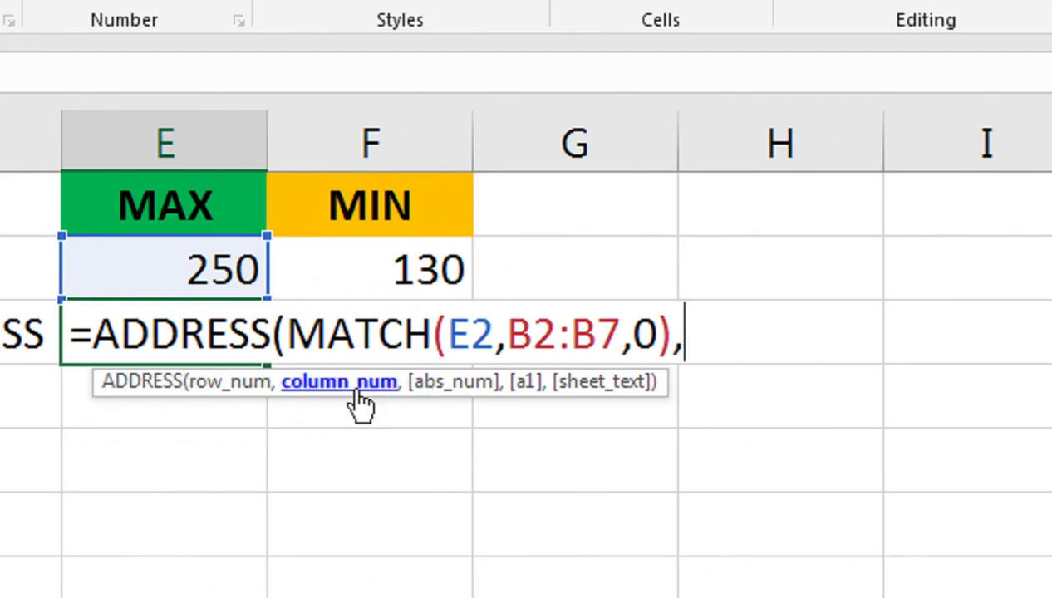
pyautogui.write('COU')
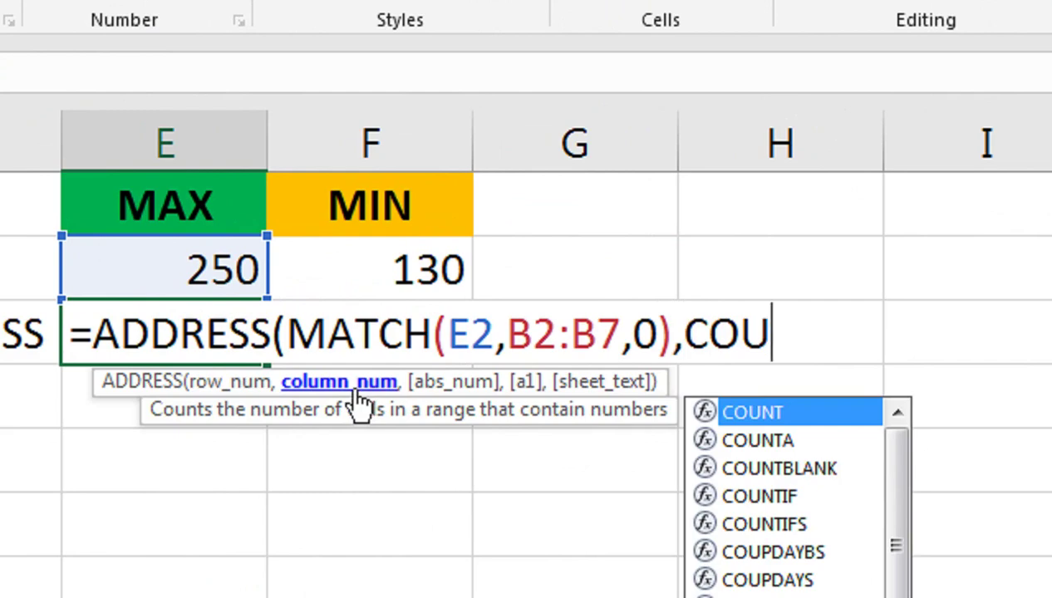
pyautogui.press('BackSpace')
pyautogui.write('L')
pyautogui.press('Tab')
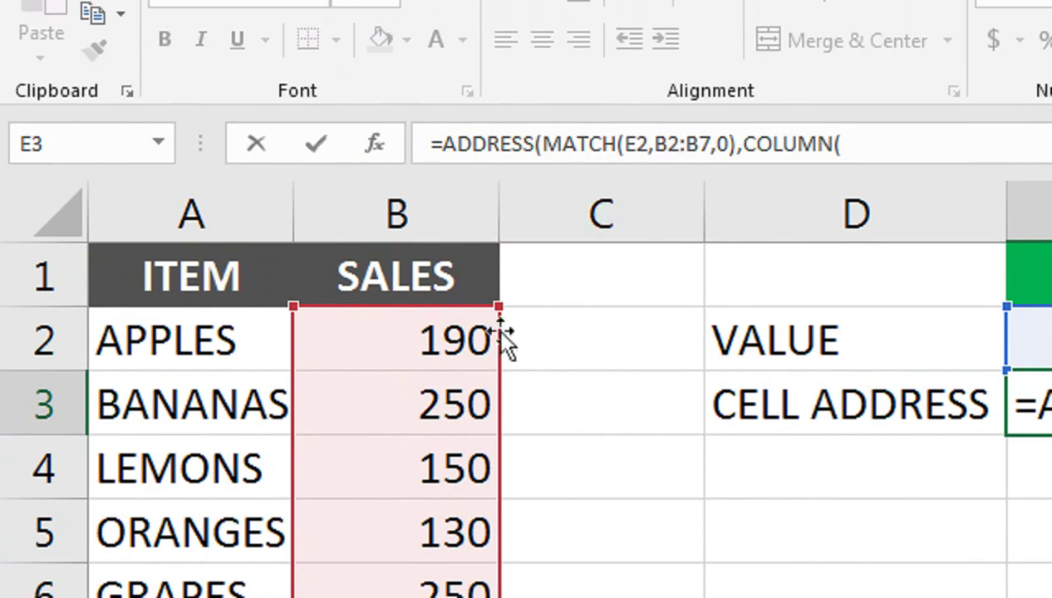
pyautogui.click(469, 341)
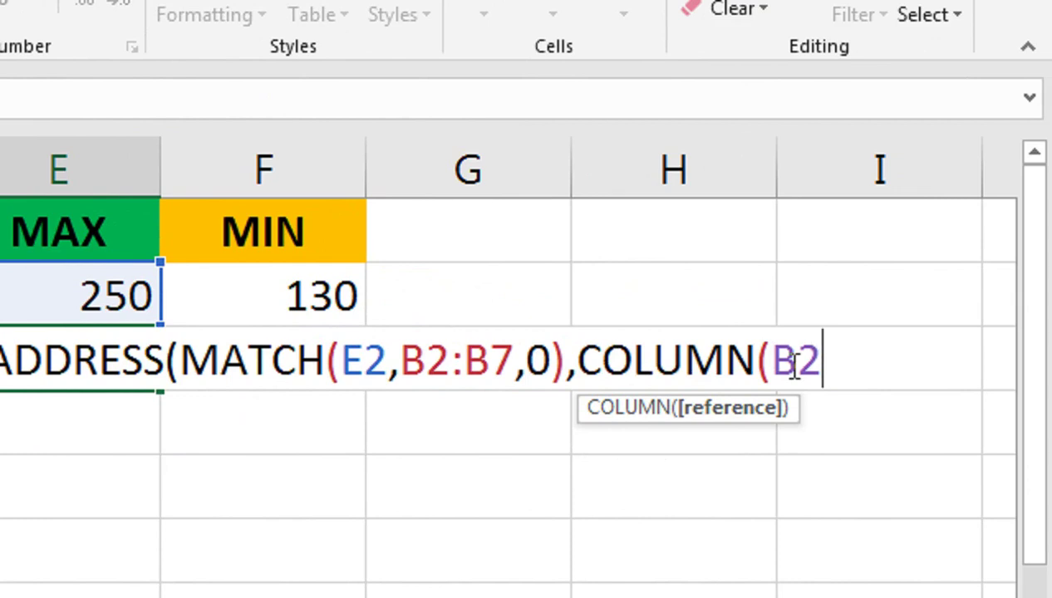
pyautogui.write(')')
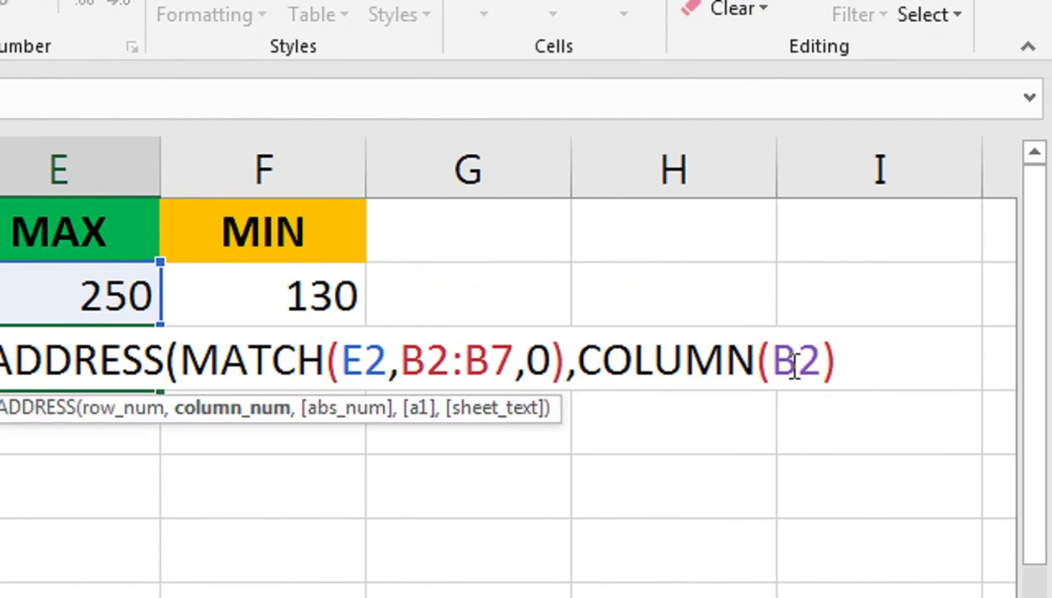
pyautogui.write(')')
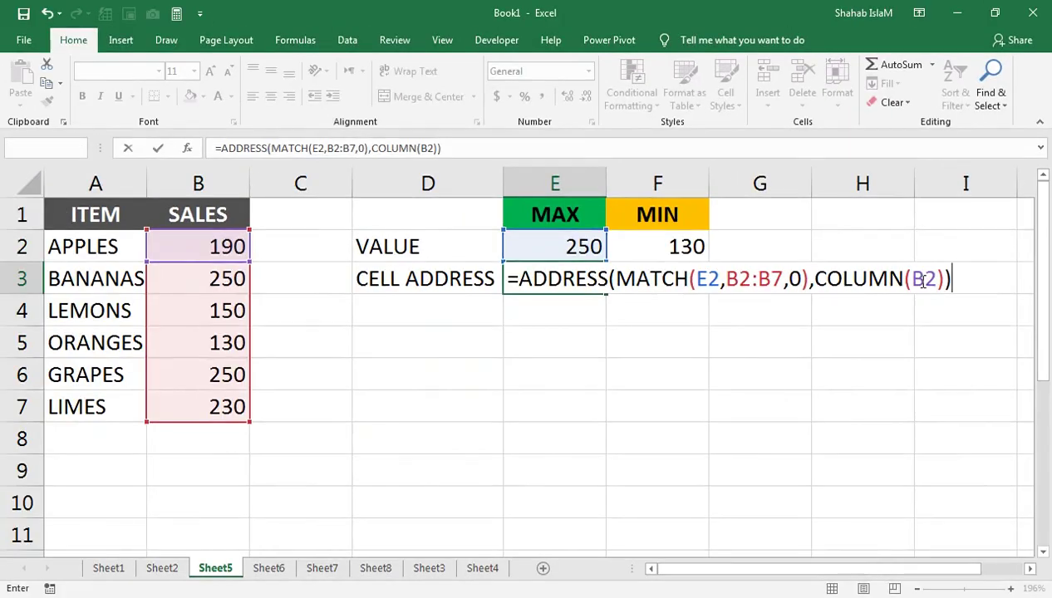
pyautogui.press('Return')
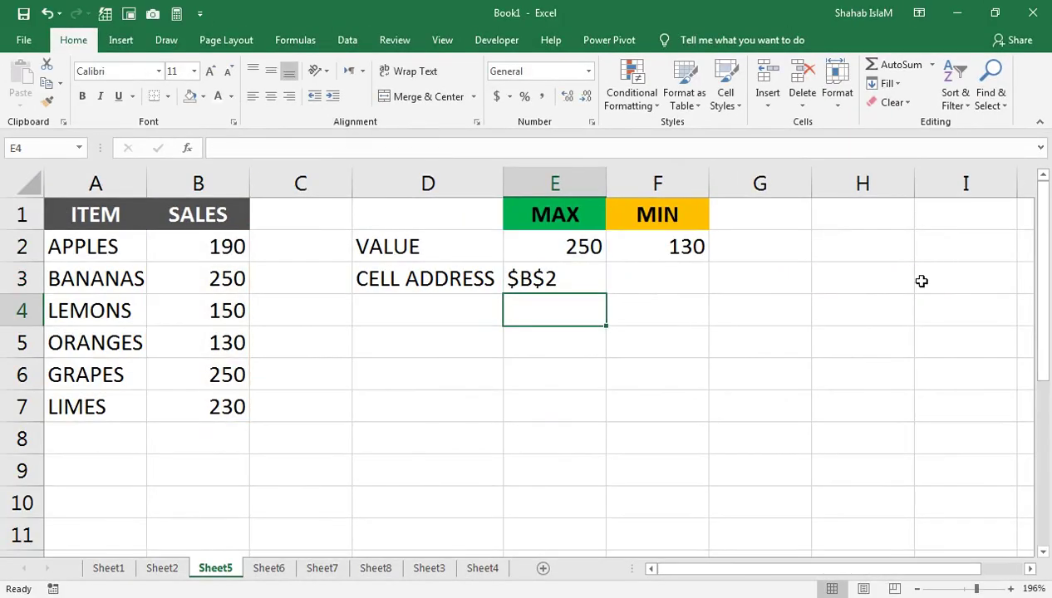
# Step: Compare the address returned in E3 with the MAX value in E2 and its actual cell in the SALES column
pyautogui.press('Up')
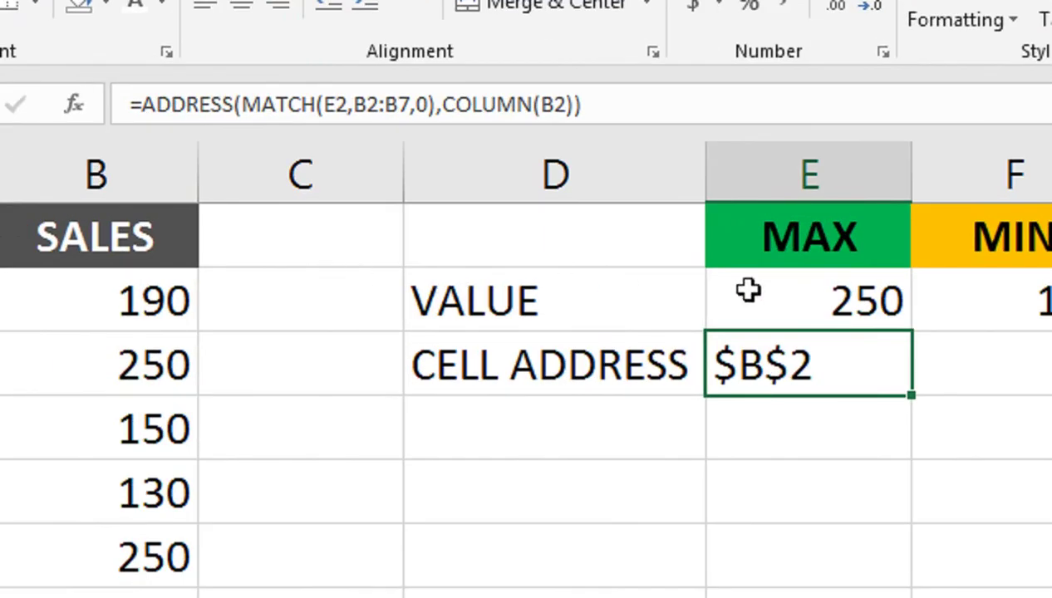
pyautogui.click(581, 245)
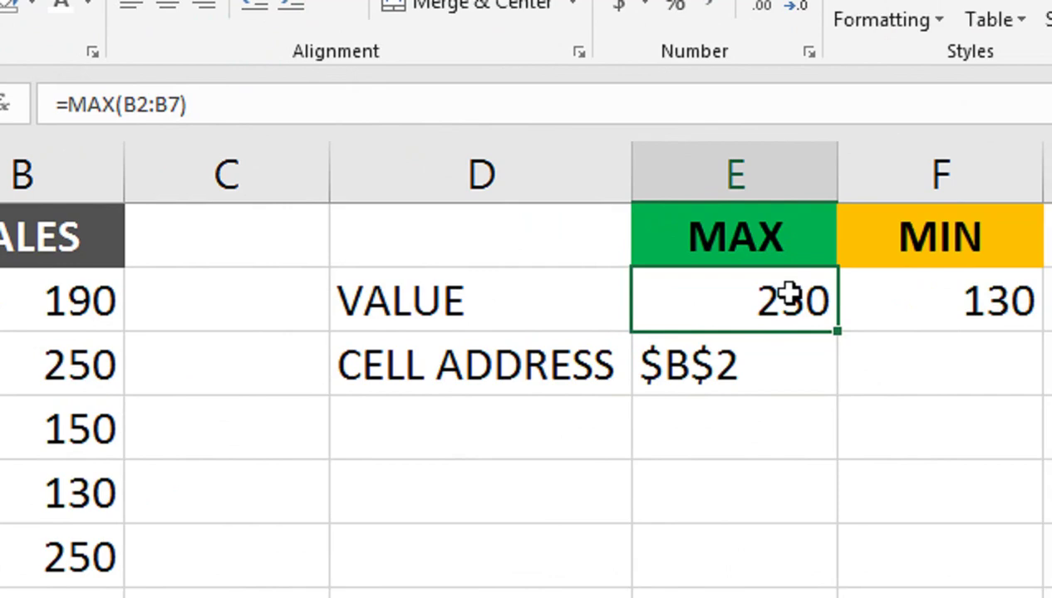
pyautogui.press('Down')
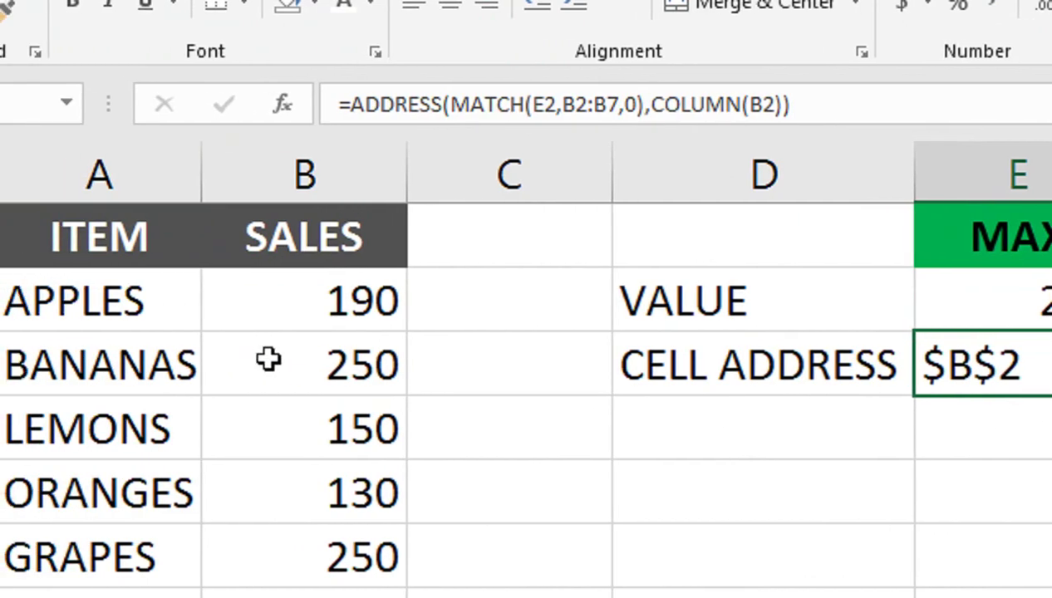
pyautogui.click(220, 364)
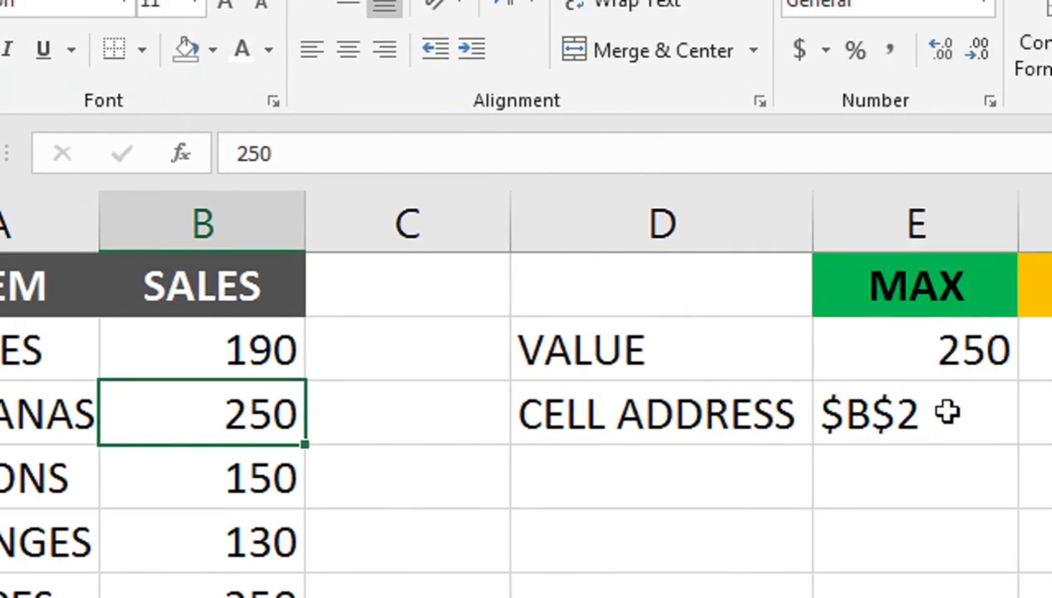
# Step: Edit the ADDRESS formula in E3 so that MATCH looks up E2 in B1:B7, starting from the header row
pyautogui.click(946, 412)
pyautogui.doubleClick(948, 410)
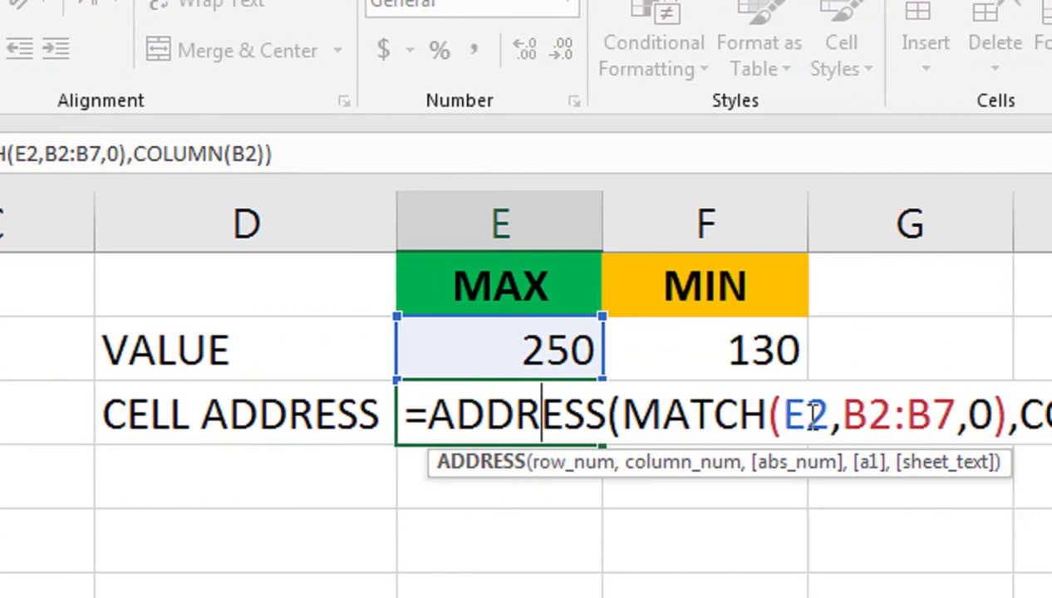
pyautogui.moveTo(814, 414); pyautogui.dragTo(769, 413)
pyautogui.click(894, 413)
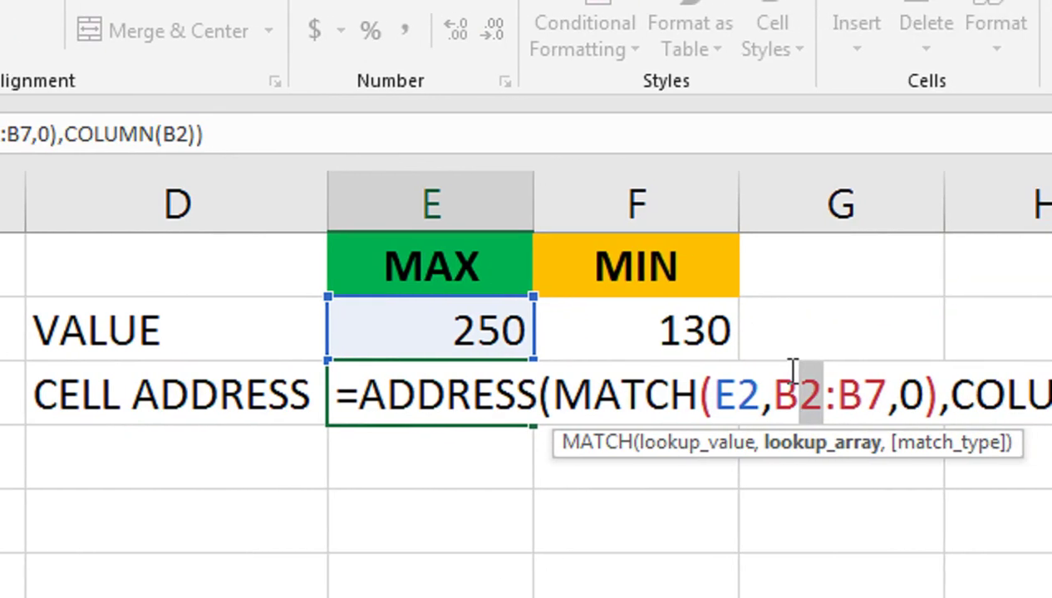
pyautogui.write('1')
pyautogui.press('Return')
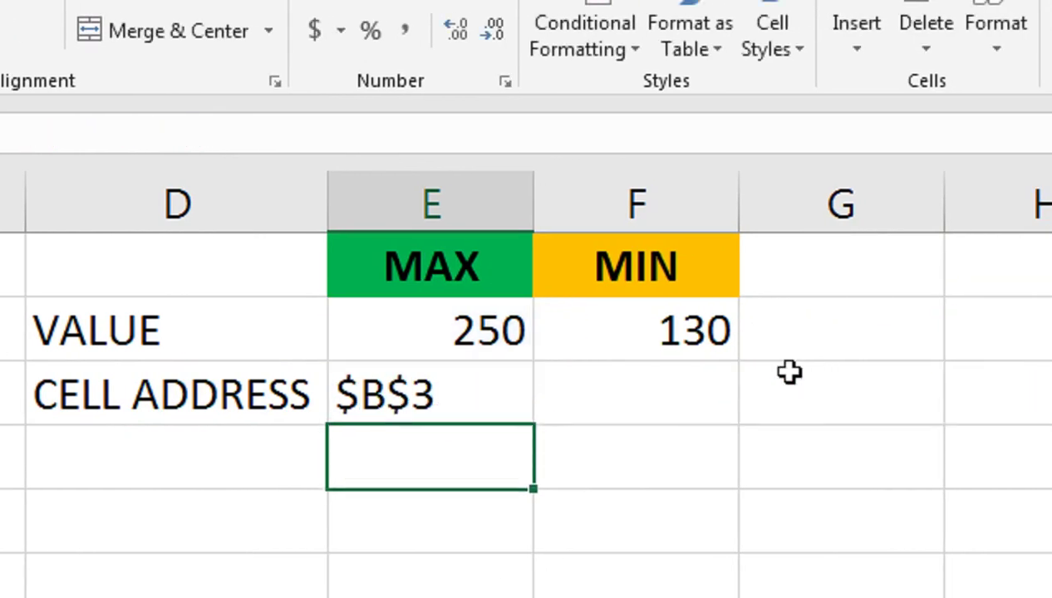
# Step: Lock the references in E3 so the formula reads =ADDRESS(MATCH(E2,$B$1:$B$7,0),COLUMN($B2))
pyautogui.click(494, 396)
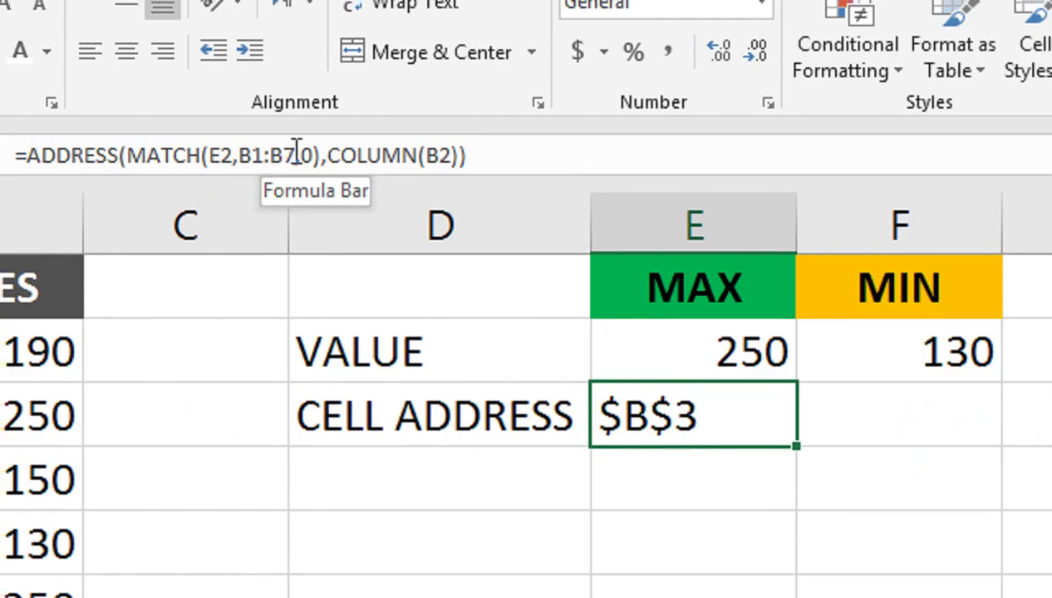
pyautogui.doubleClick(248, 155)
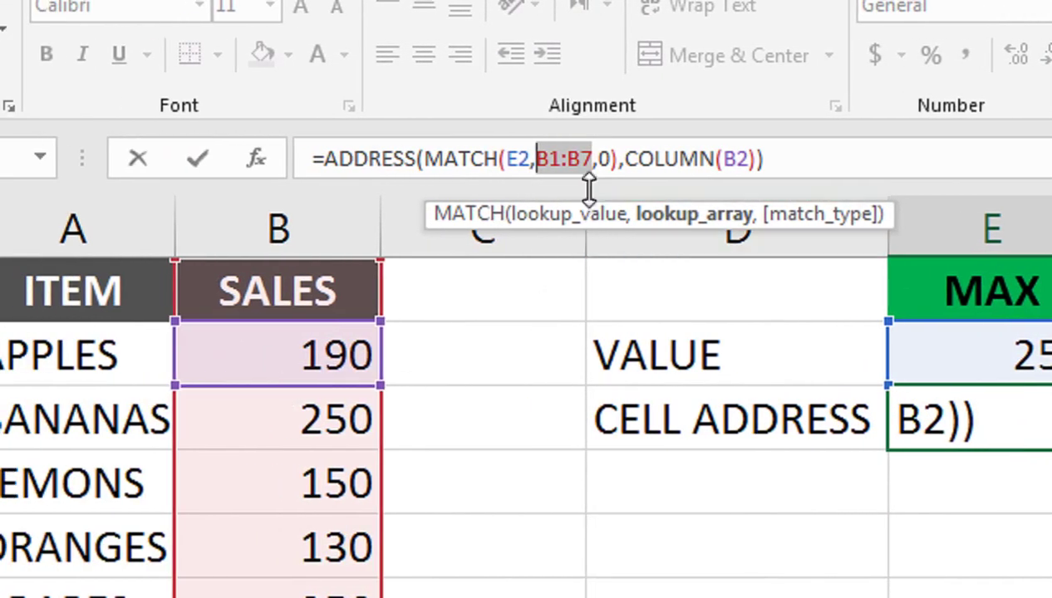
pyautogui.press('F4')
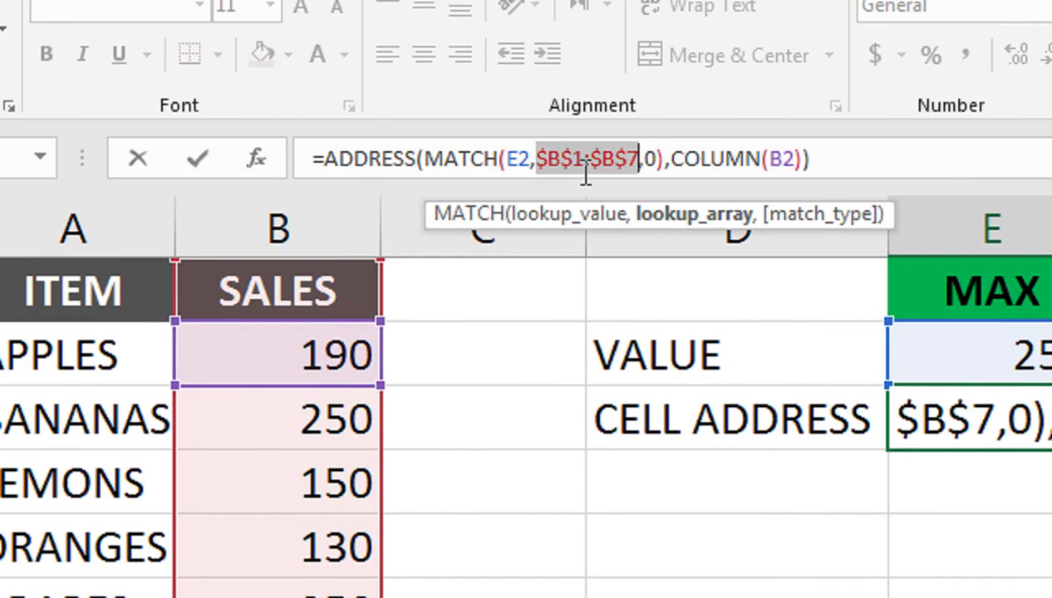
pyautogui.click(768, 157)
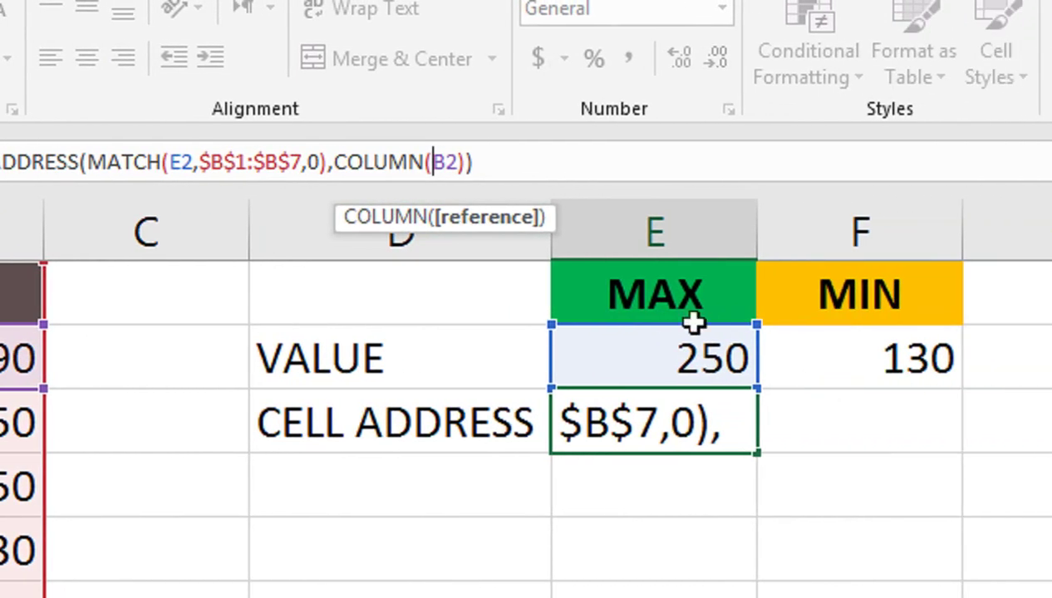
pyautogui.press('Left')
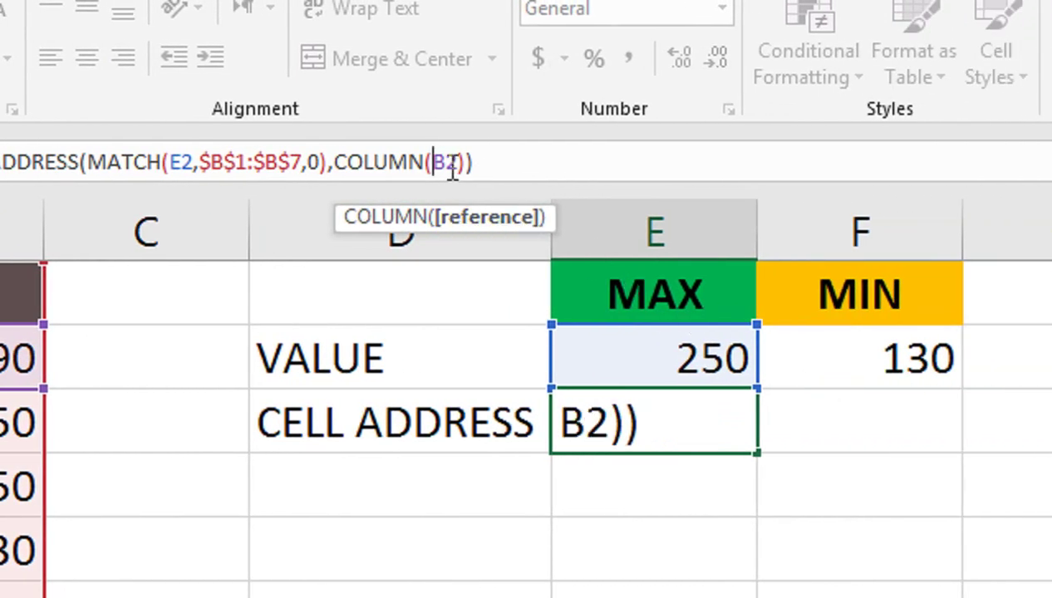
pyautogui.write('$')
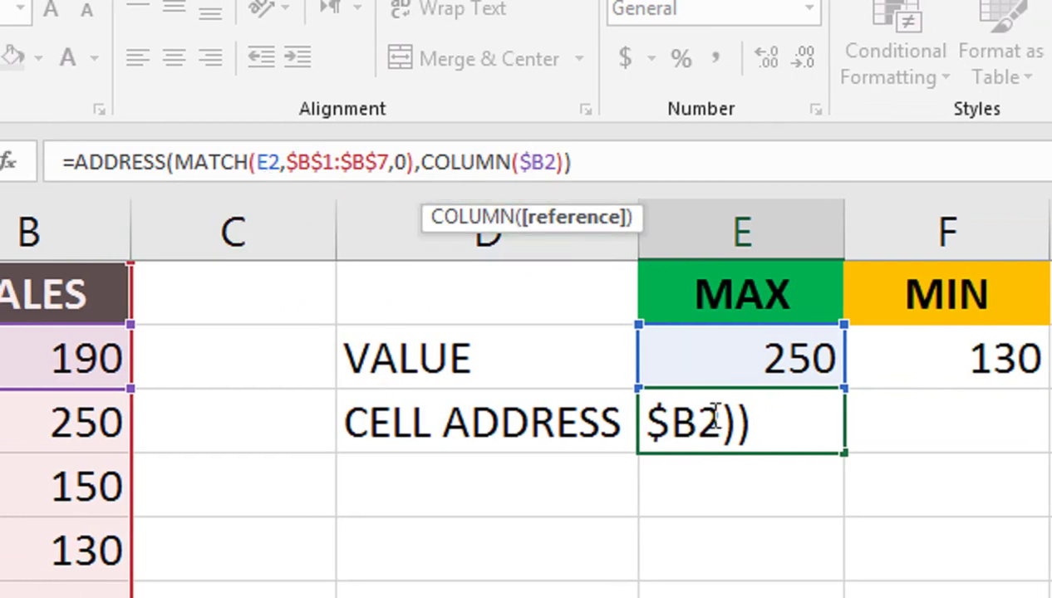
pyautogui.press('Return')
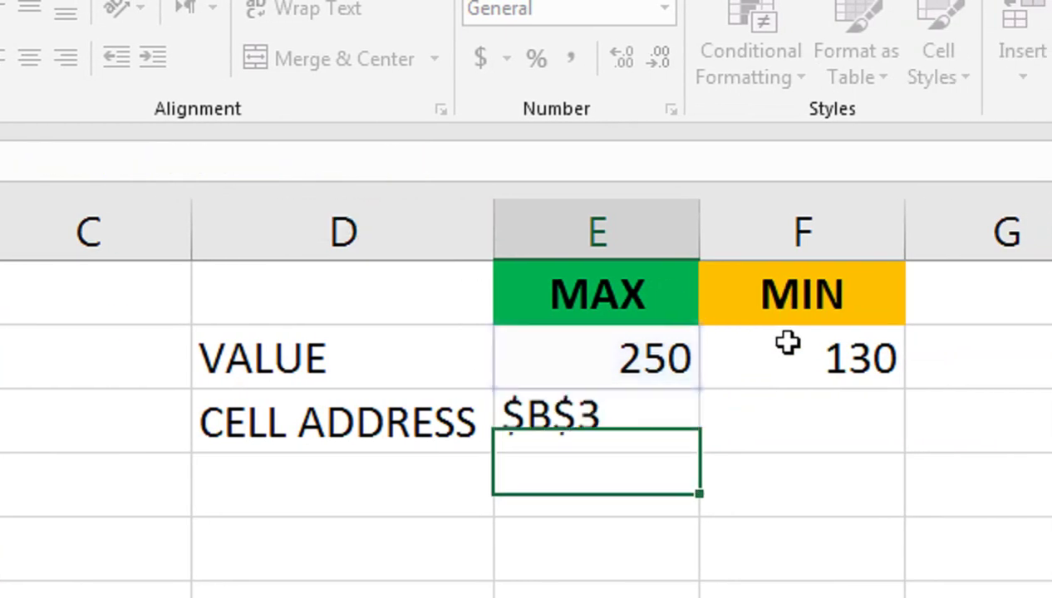
# Step: Fill the address formula from E3 into F3 and compare the result with the lowest value's cell in the SALES column
pyautogui.moveTo(696, 411); pyautogui.dragTo(740, 415)
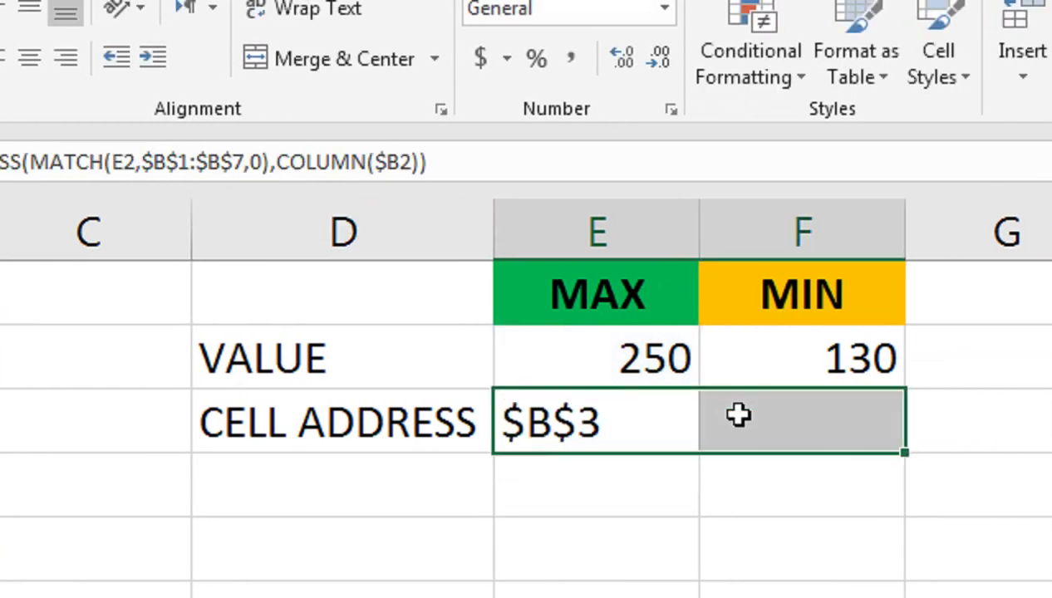
pyautogui.hotkey('ctrl', 'r')
pyautogui.click(740, 413)
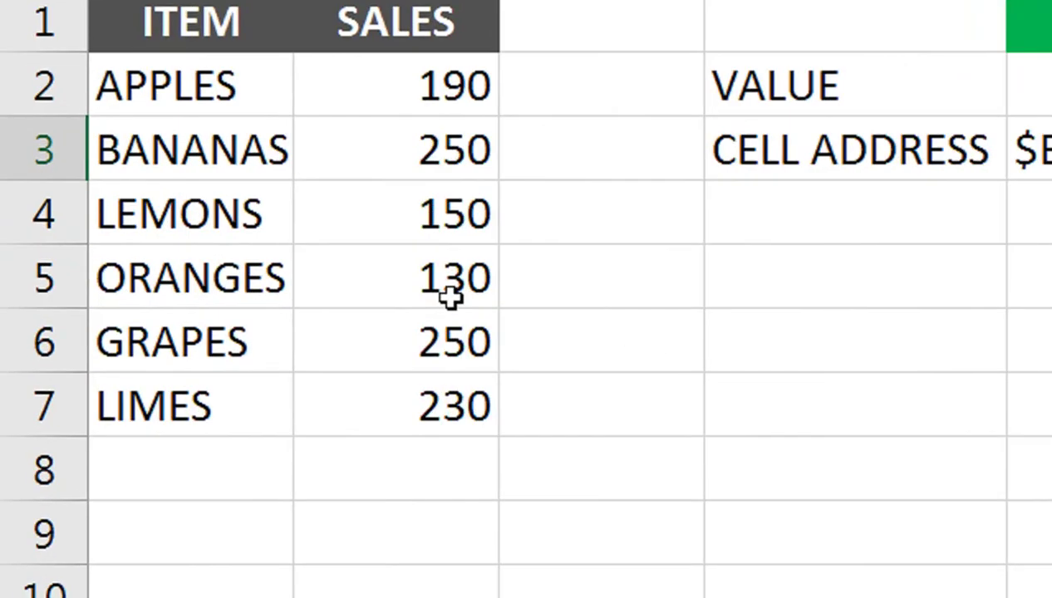
pyautogui.click(453, 305)
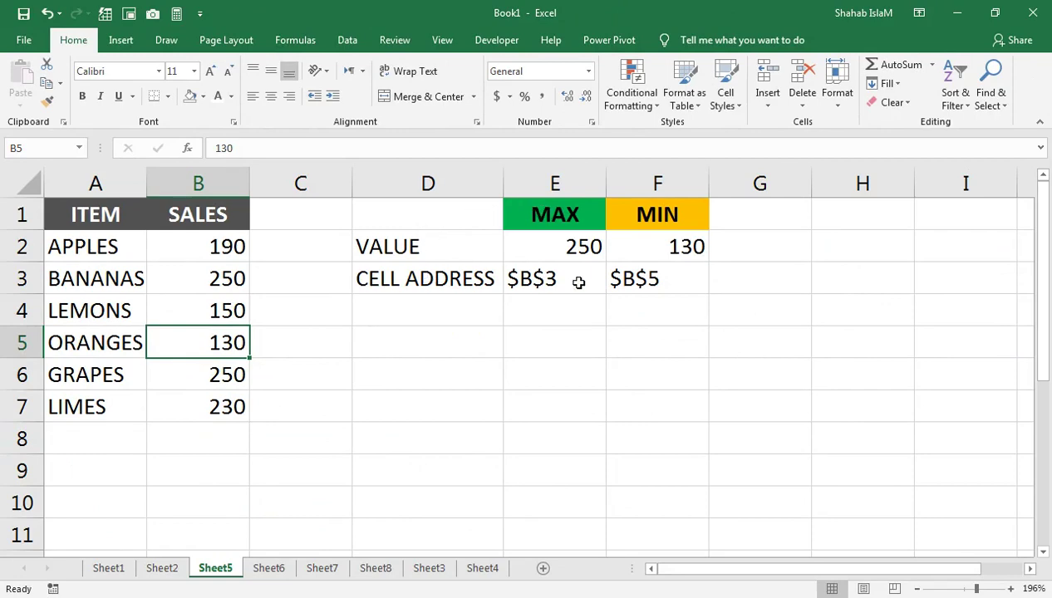
# Step: Switch to Sheet6 and begin a CHOOSE formula in F2 with the GPA in E2 as its index number
pyautogui.click(269, 569)
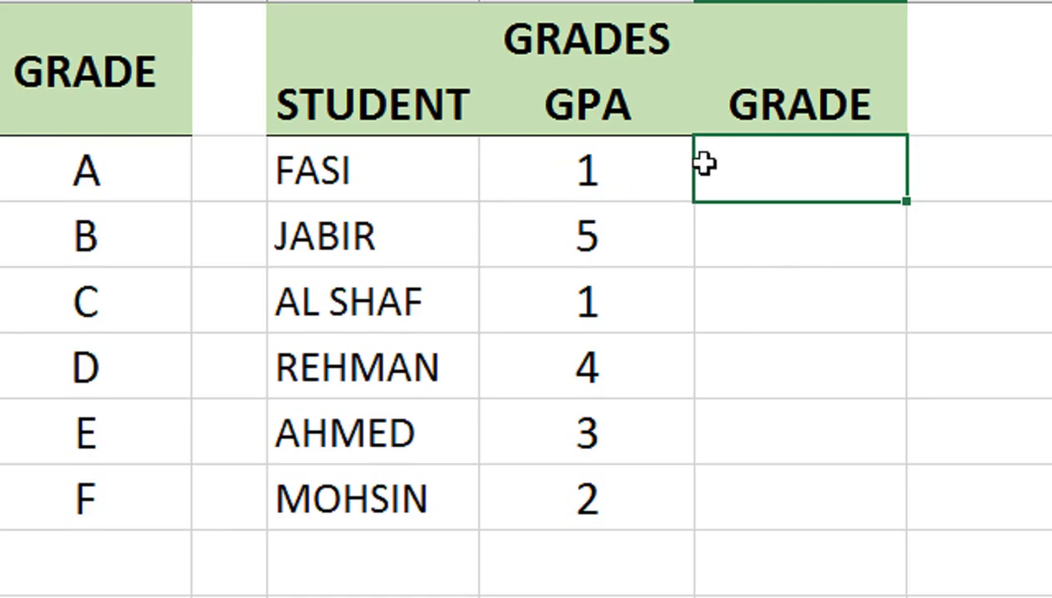
pyautogui.write('=CHO')
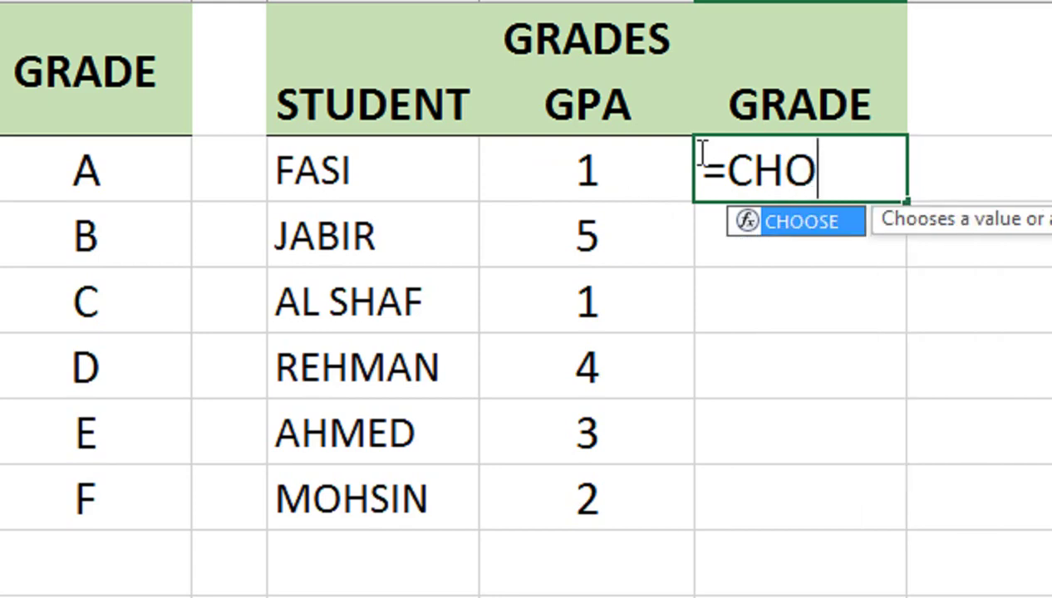
pyautogui.press('Tab')
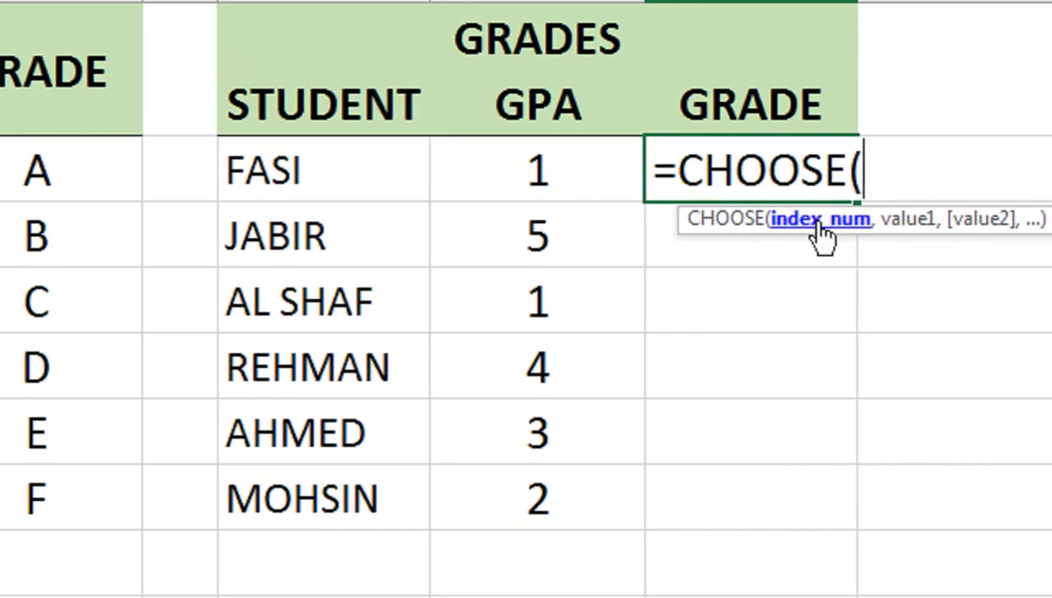
pyautogui.click(647, 147)
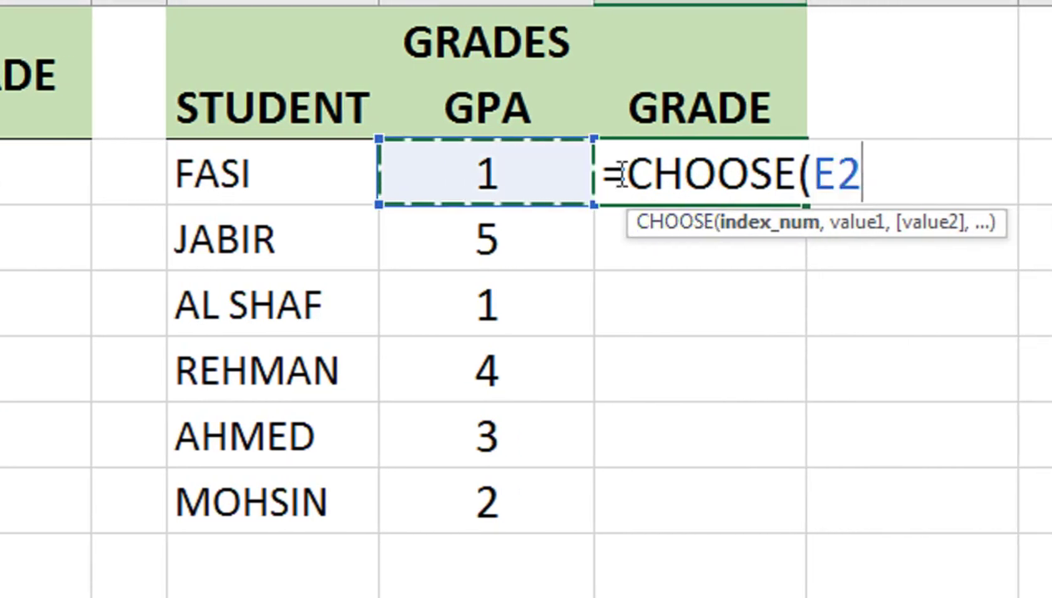
pyautogui.write(',')
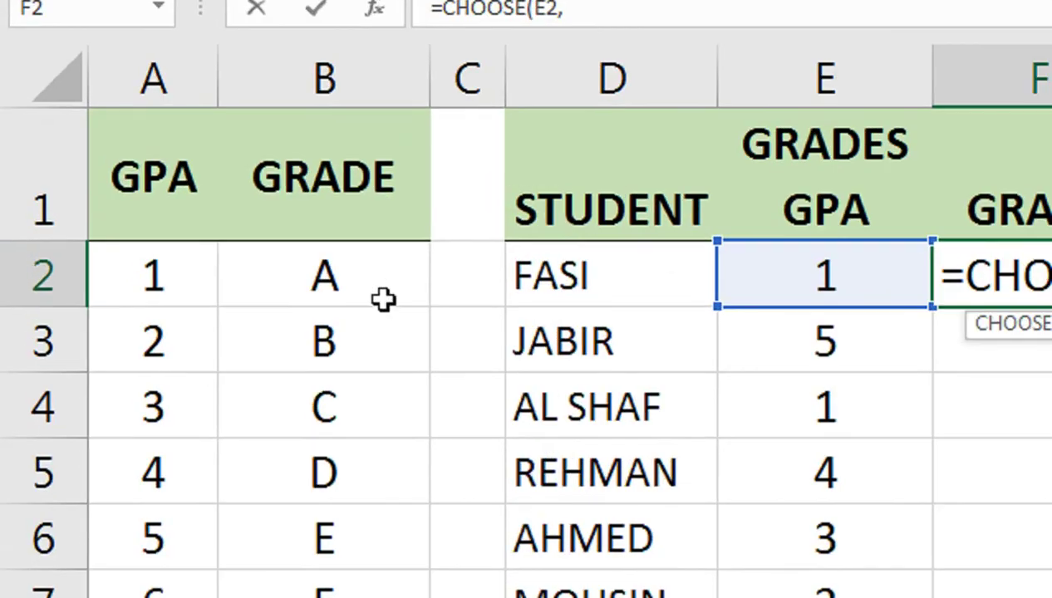
# Step: Add the grade cells $B$2, $B$3 and $B$4 to the CHOOSE formula as its first three values, with absolute references
pyautogui.click(383, 292)
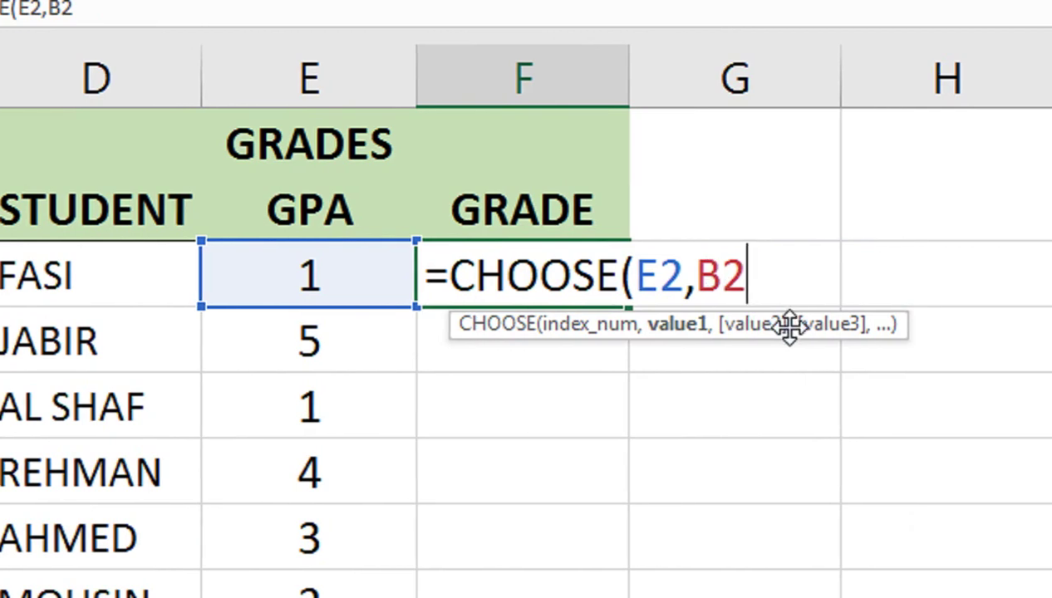
pyautogui.press('F4')
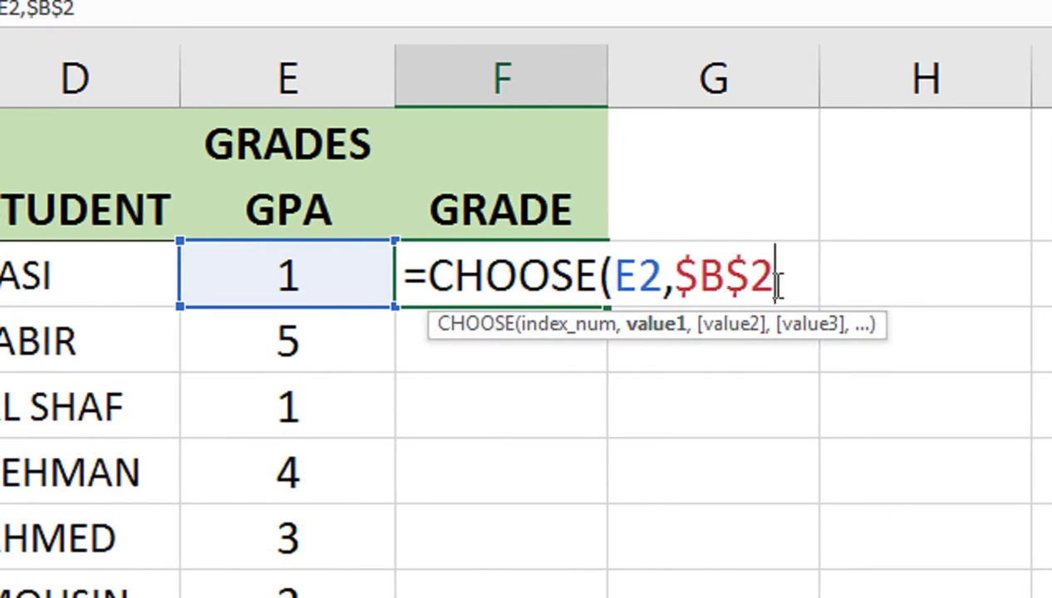
pyautogui.write(',')
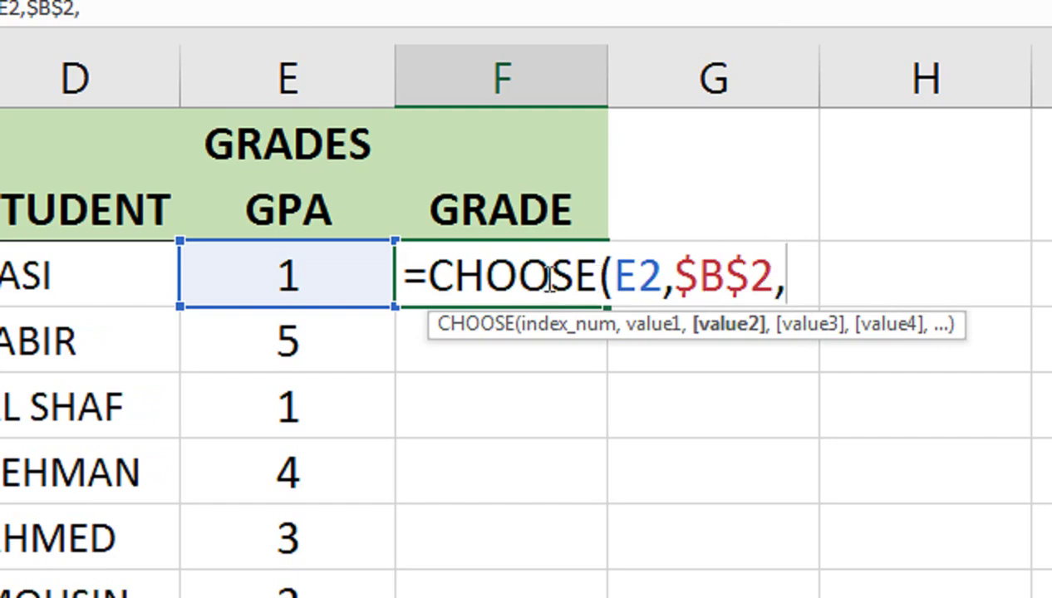
pyautogui.click(245, 354)
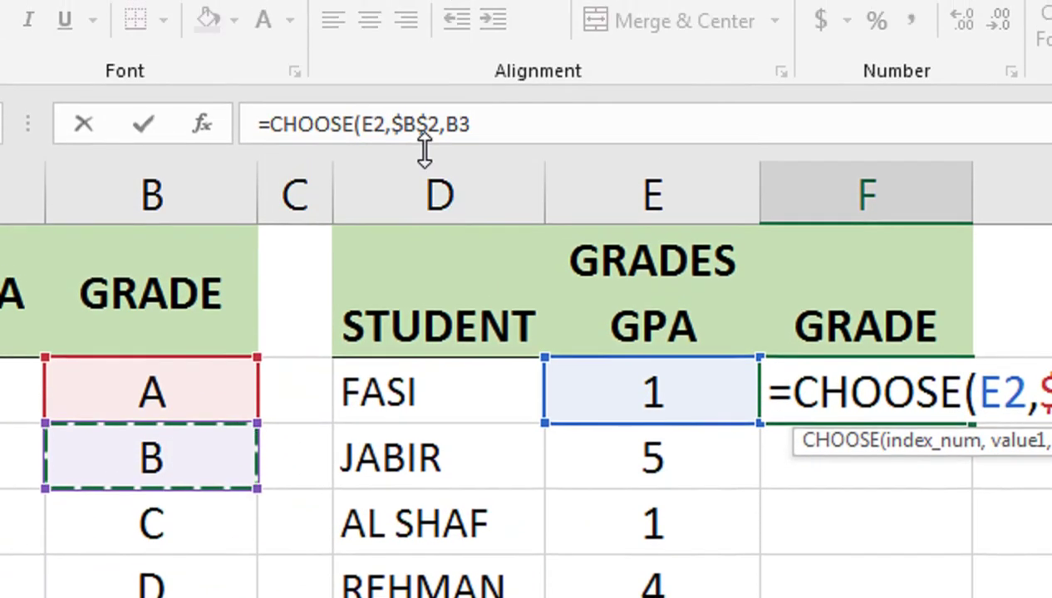
pyautogui.press('F4')
pyautogui.write(',')
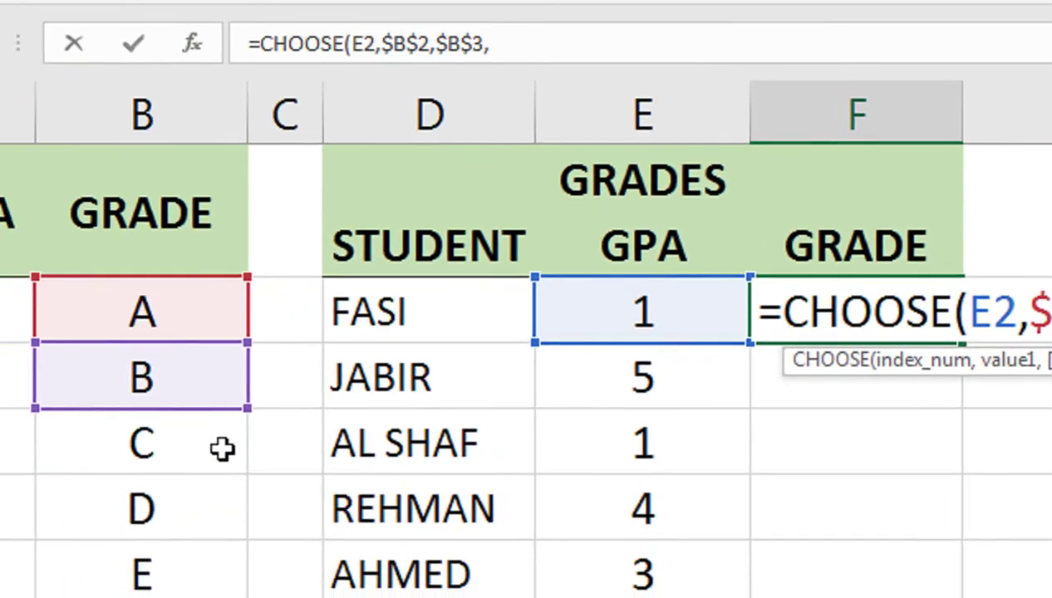
pyautogui.click(223, 448)
pyautogui.press('F4')
pyautogui.write(',')
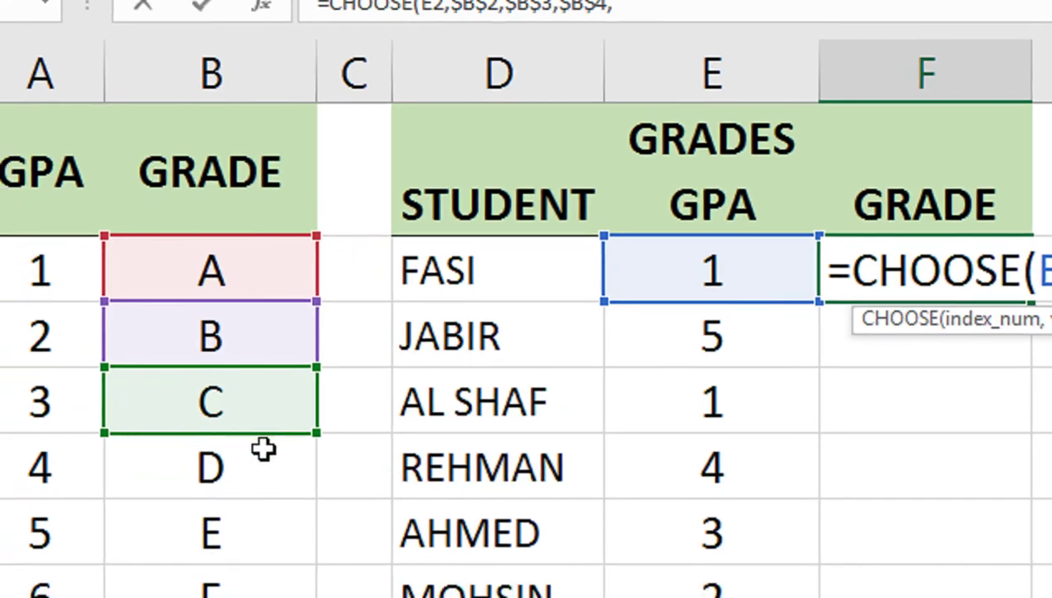
# Step: Add $B$5, $B$6 and $B$7 as the remaining values and complete =CHOOSE(E2,$B$2,$B$3,$B$4,$B$5,$B$6,$B$7) in F2
pyautogui.click(263, 448)
pyautogui.press('F4')
pyautogui.write(',$')
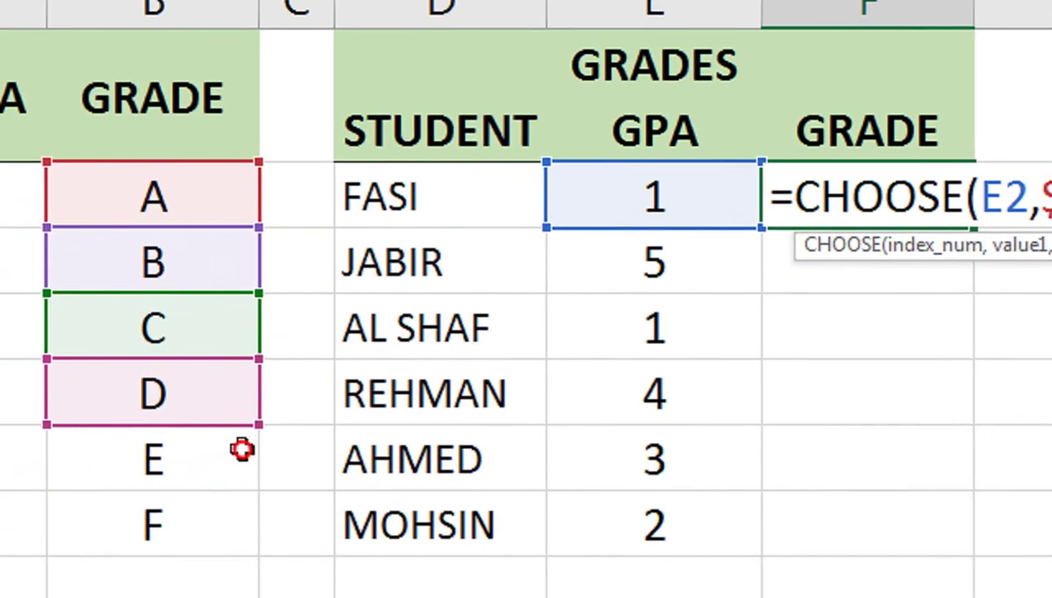
pyautogui.click(241, 448)
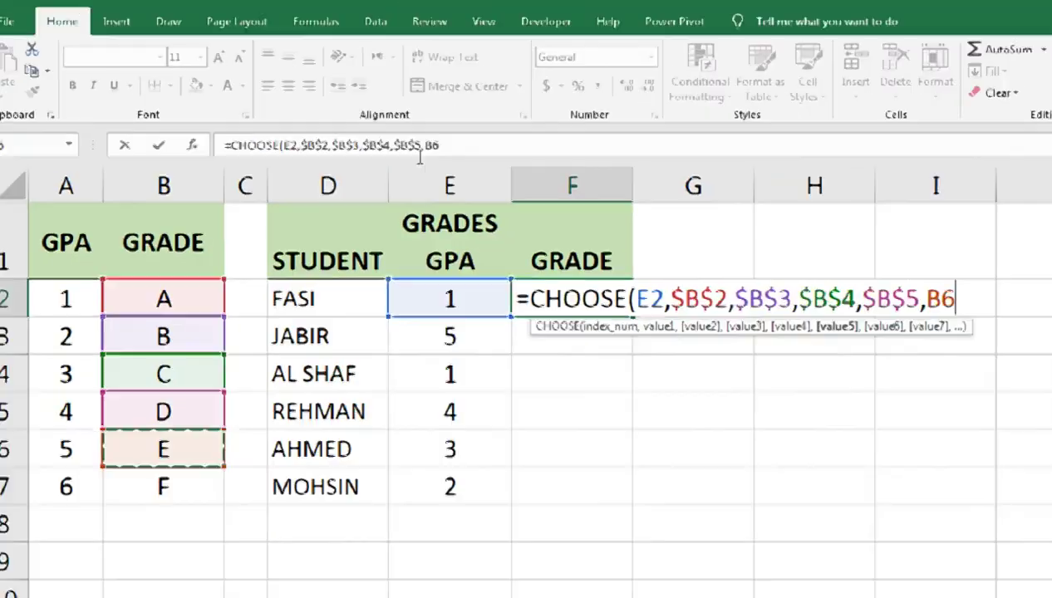
pyautogui.press('F4')
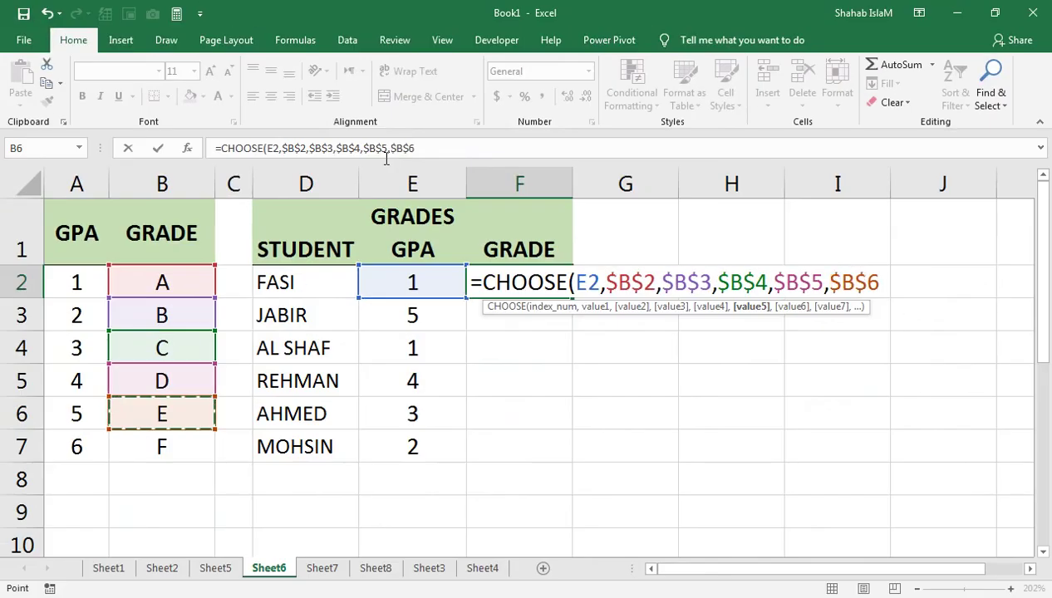
pyautogui.write(',')
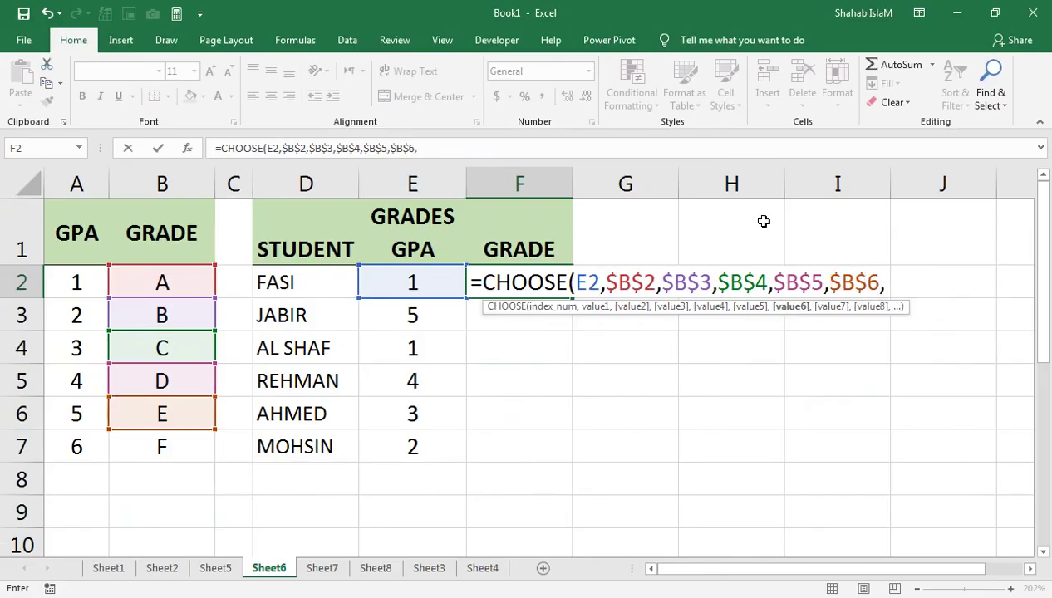
pyautogui.click(151, 438)
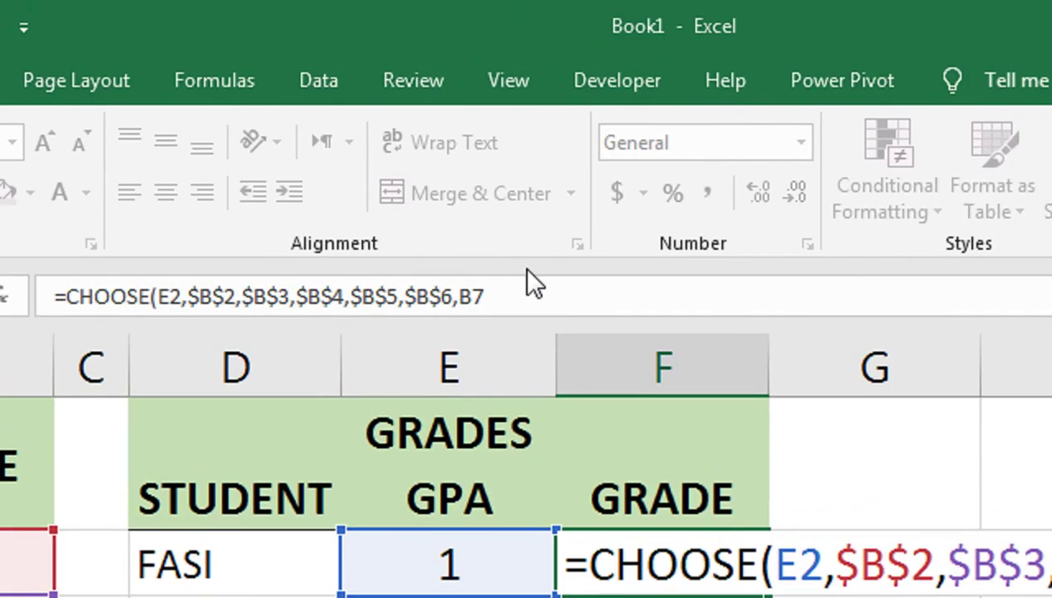
pyautogui.press('F4')
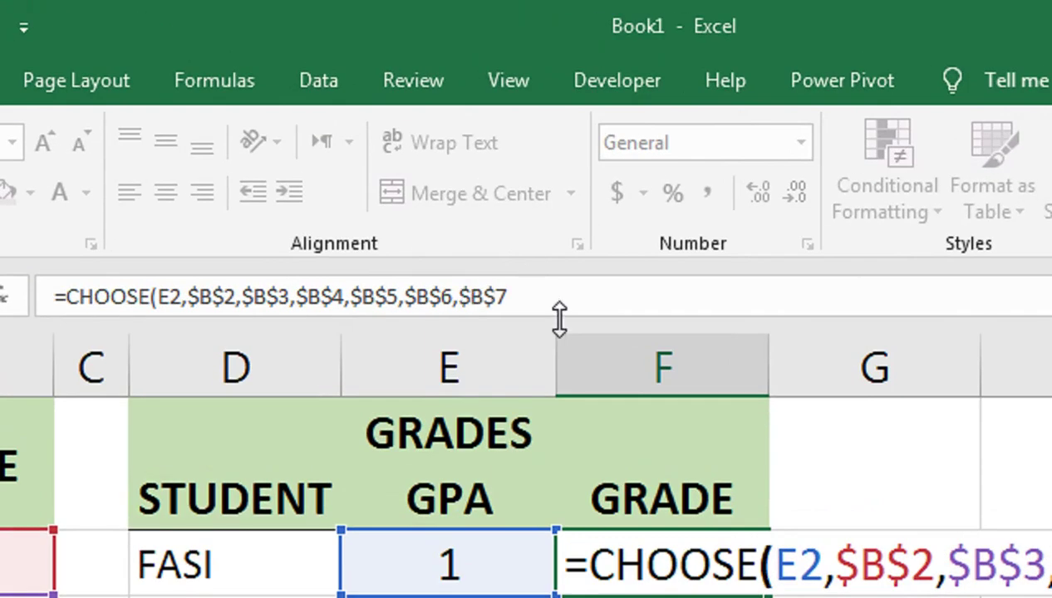
pyautogui.press('Return')
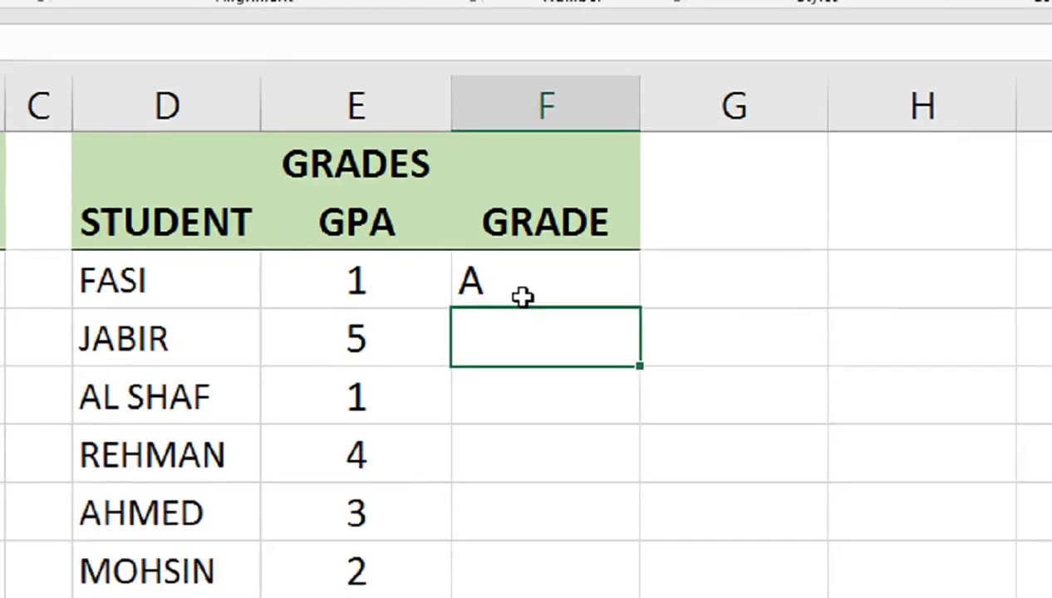
# Step: Fill the CHOOSE formula from F2 down to F7 and center the grades horizontally and vertically
pyautogui.click(729, 587)
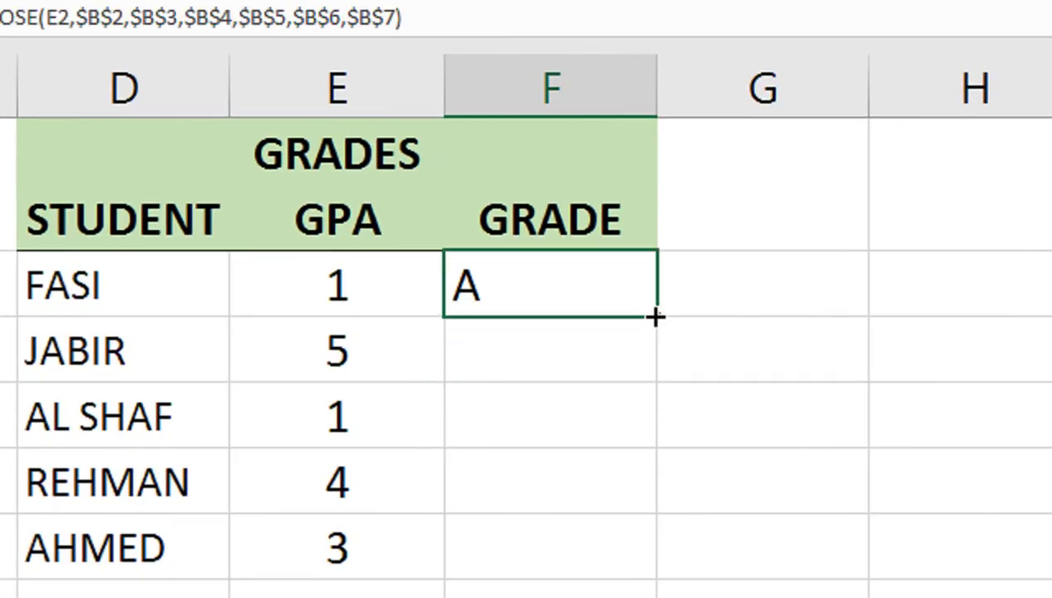
pyautogui.moveTo(653, 317); pyautogui.dragTo(631, 449)
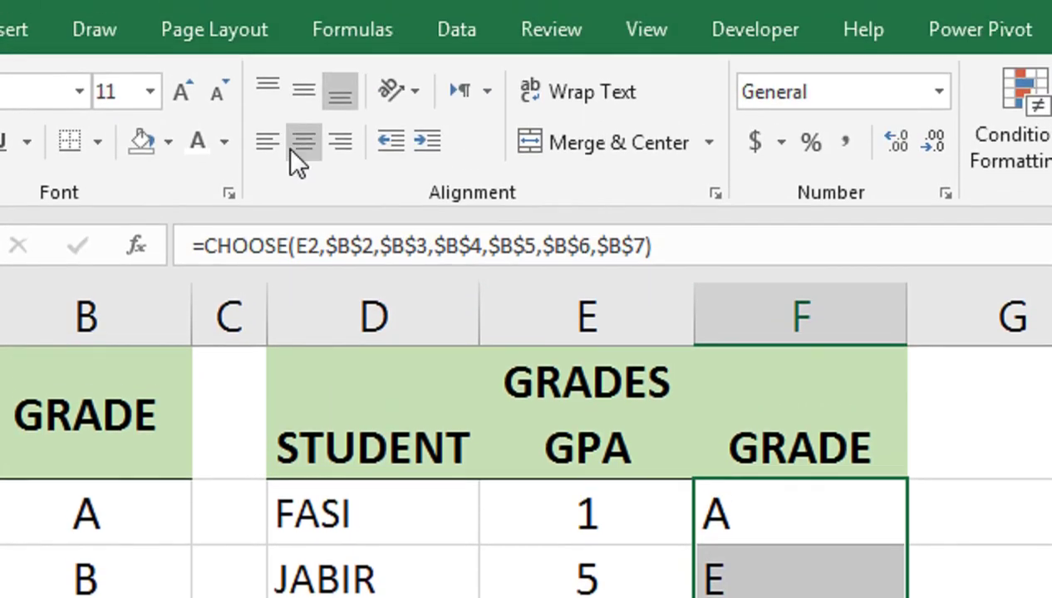
pyautogui.click(299, 146)
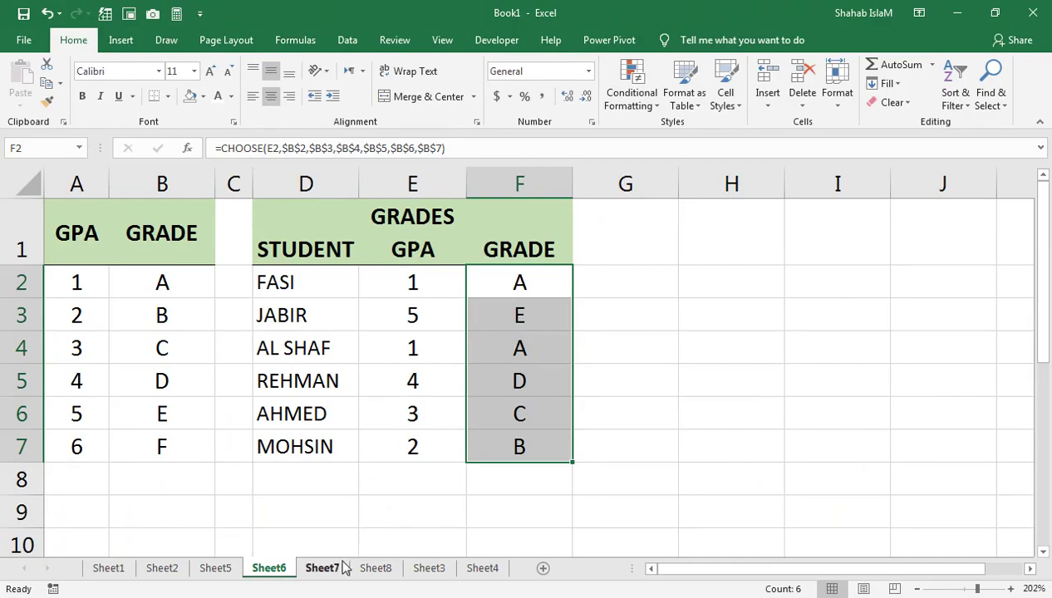
# Step: Switch to Sheet7 with the DATE, PRODUCT ID and PRODUCT NAME table
pyautogui.click(340, 568)
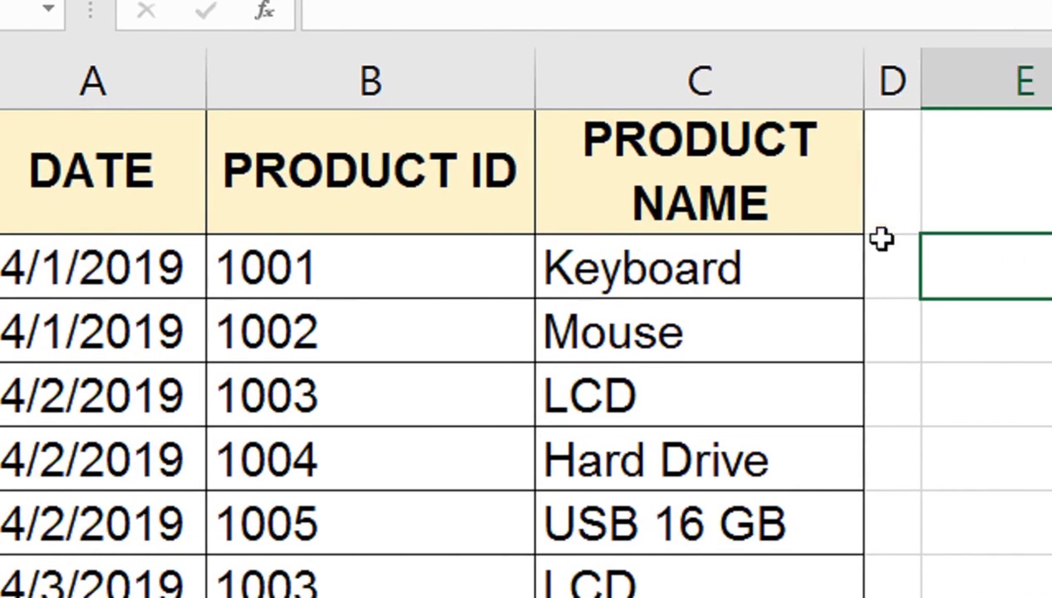
# Step: Start an INDEX formula in E2 with the product table A1:C10 as its array
pyautogui.write('=IND')
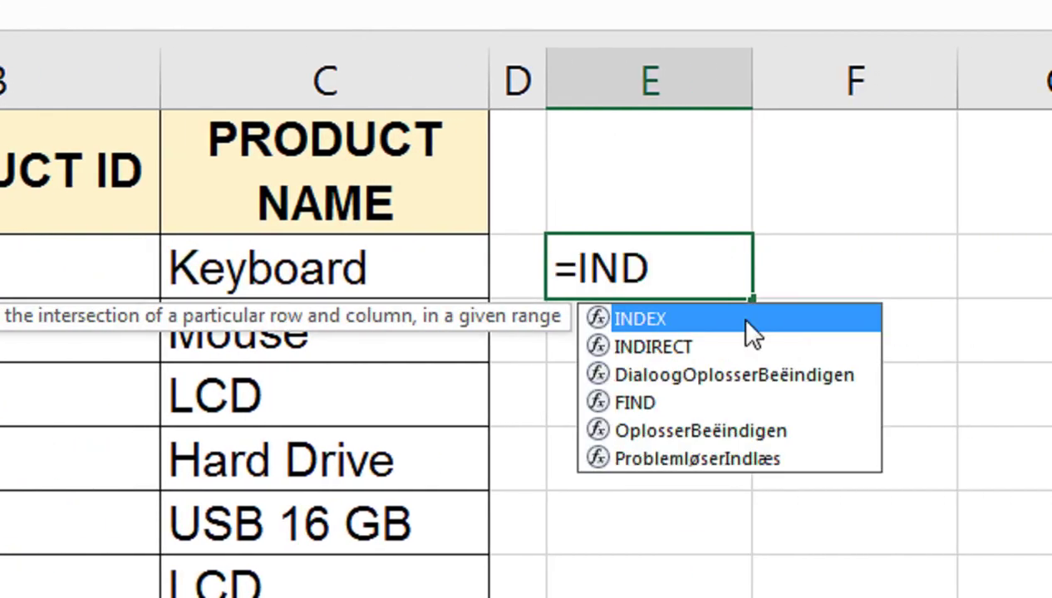
pyautogui.press('Tab')
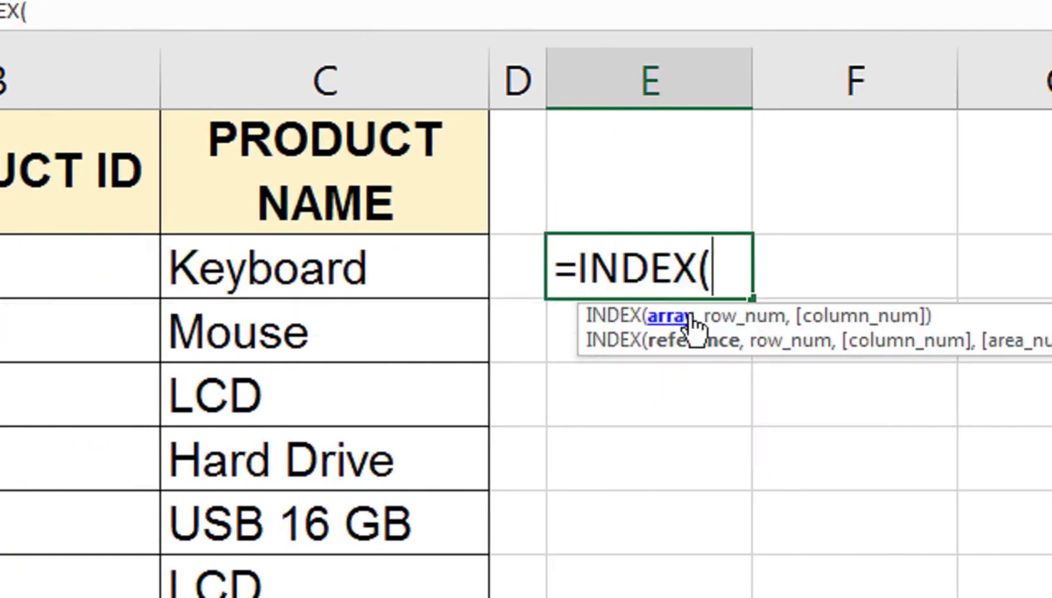
pyautogui.moveTo(446, 182); pyautogui.dragTo(0, 597)
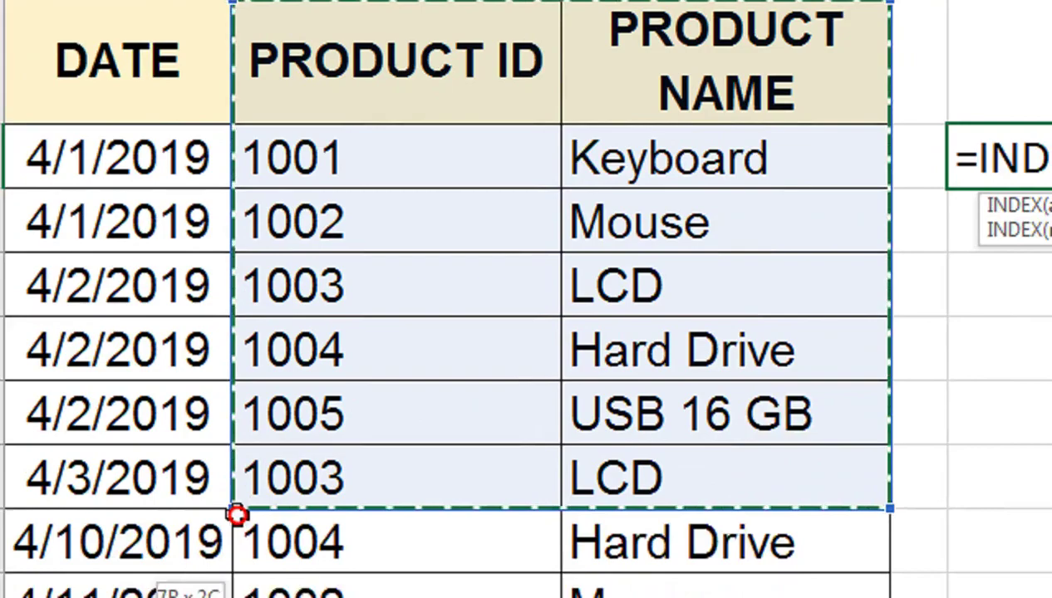
pyautogui.moveTo(236, 515); pyautogui.dragTo(191, 597)
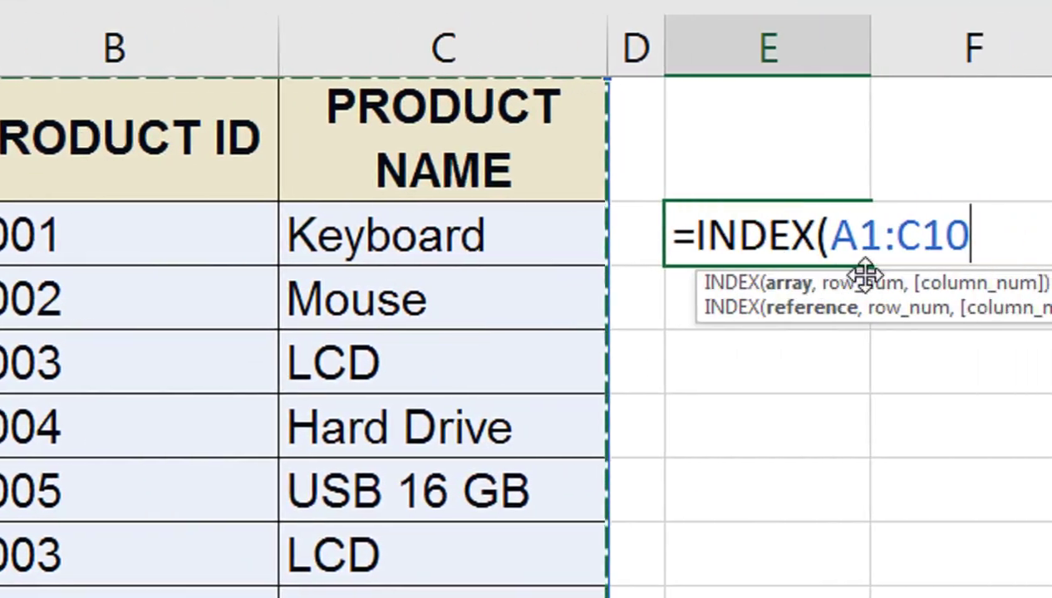
# Step: Complete the E2 formula as =INDEX(A1:C10,2,3) and reopen it to review its arguments
pyautogui.write(',')
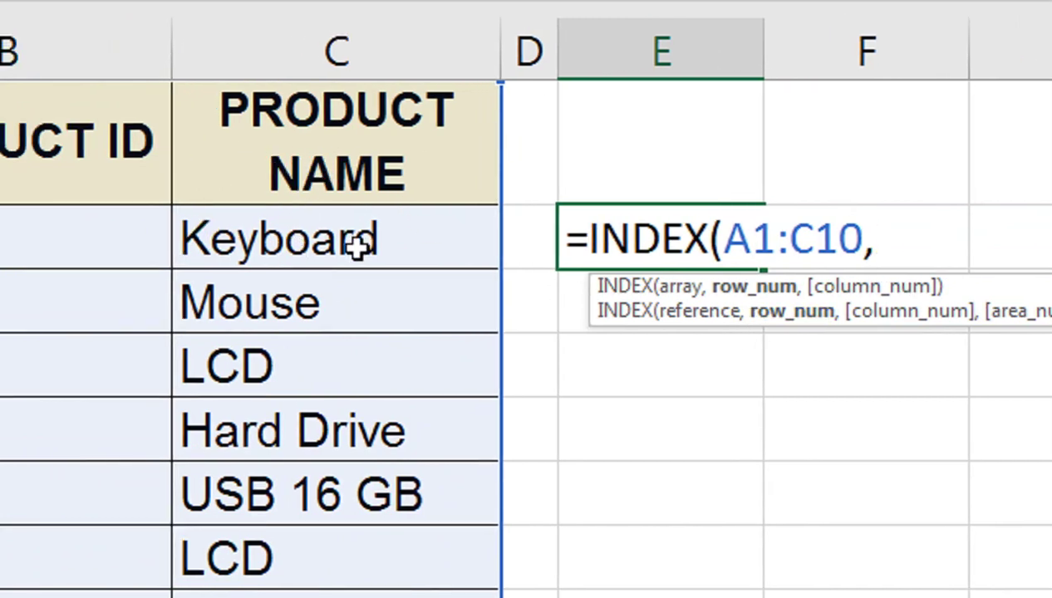
pyautogui.write('2,')
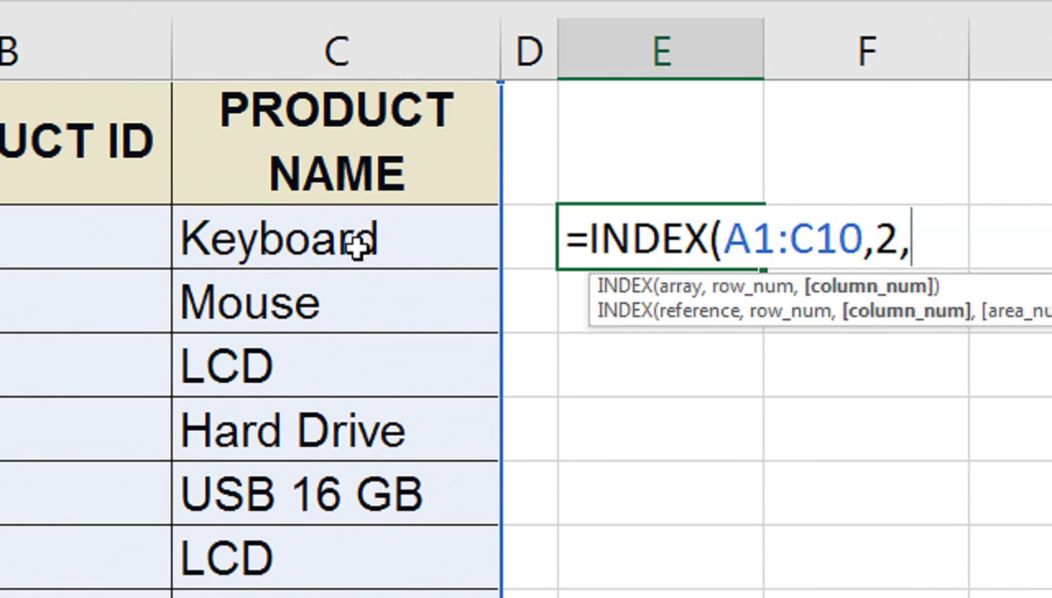
pyautogui.write('3)')
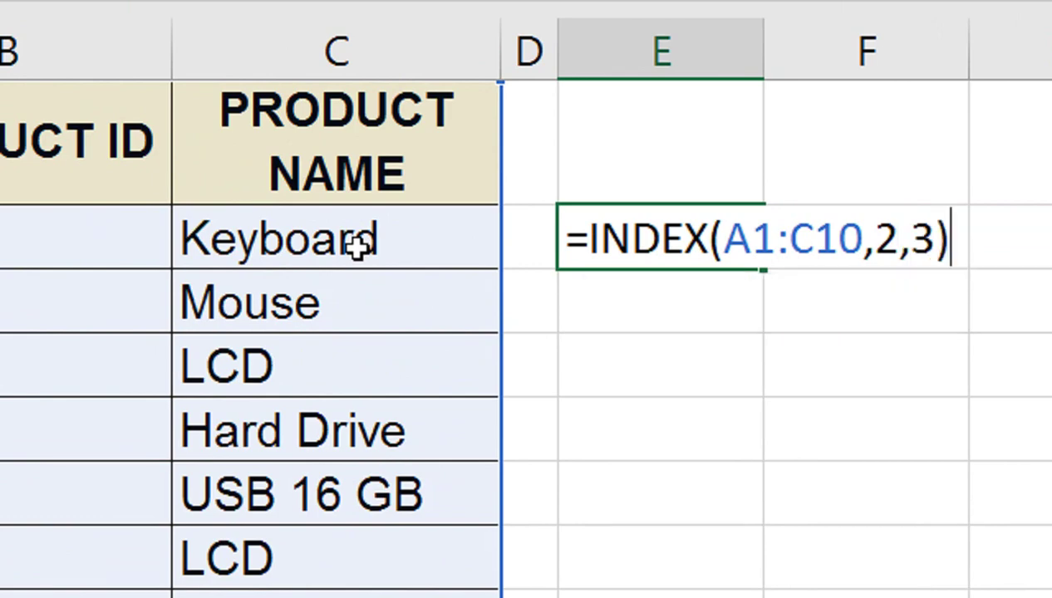
pyautogui.press('Return')
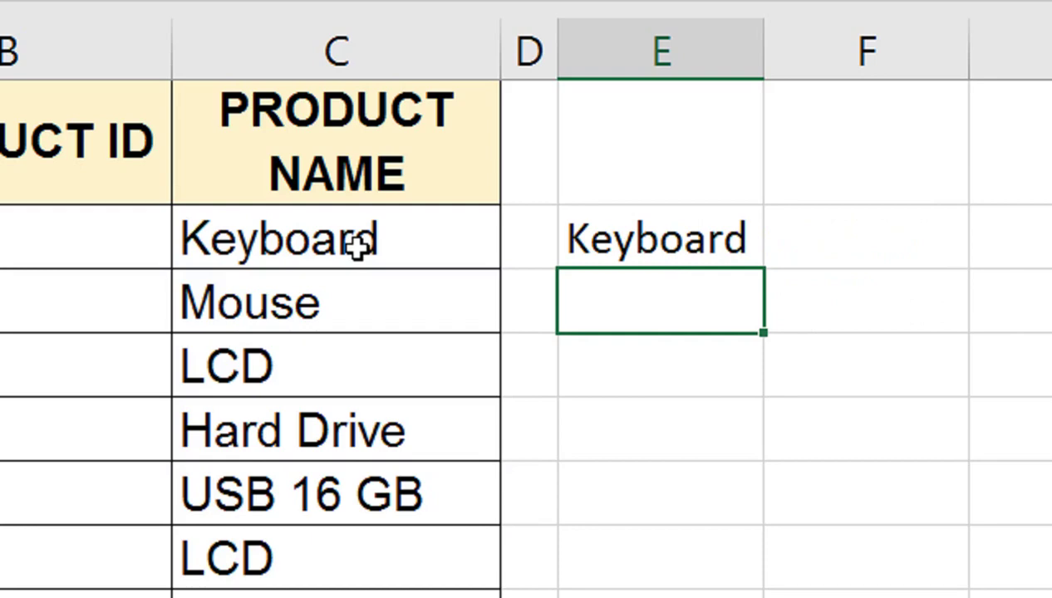
pyautogui.doubleClick(692, 242)
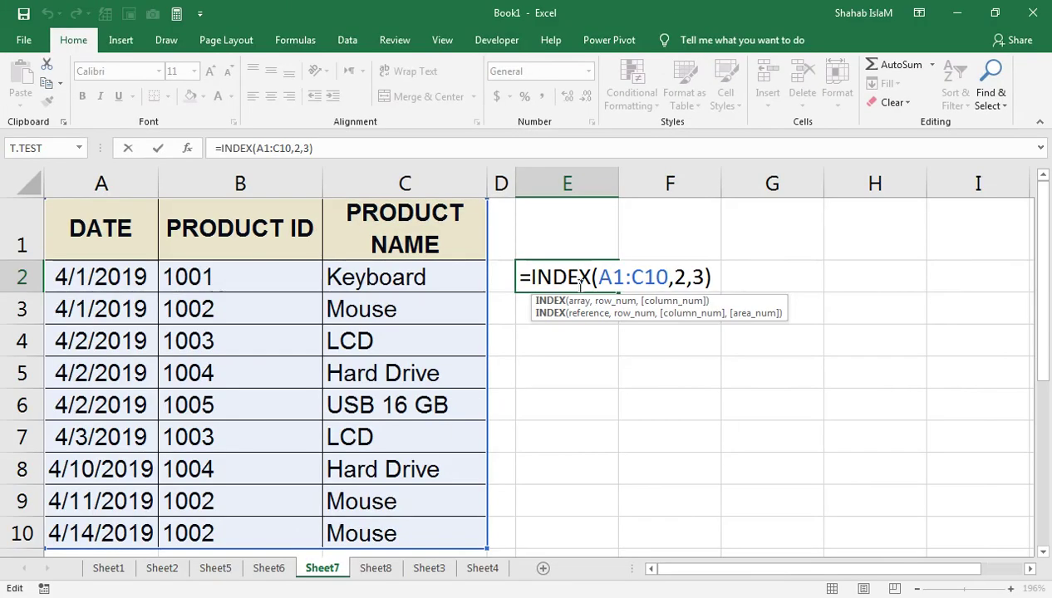
pyautogui.press('Return')
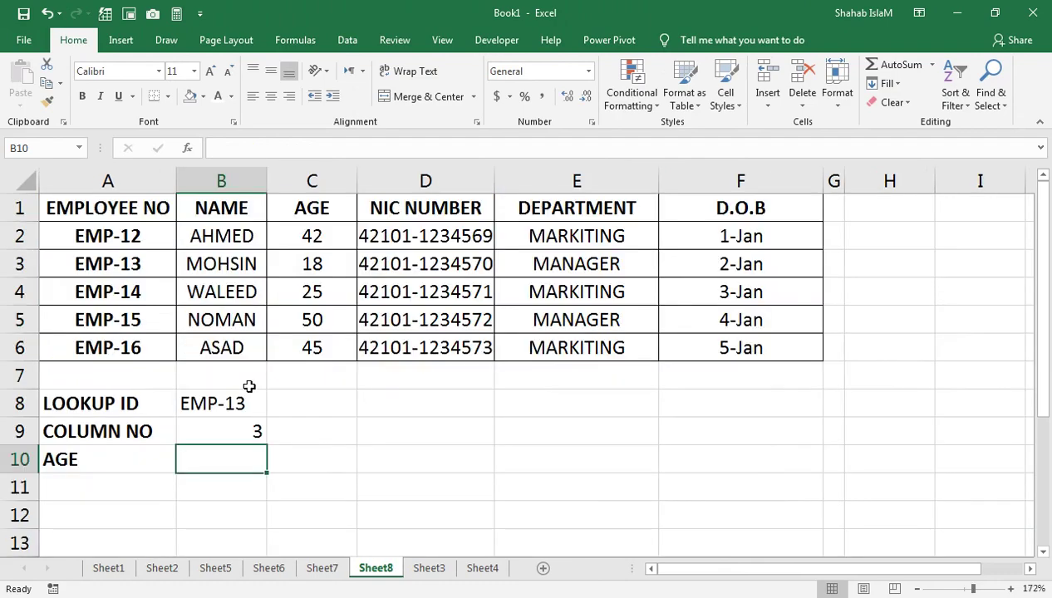
# Step: Inspect the MATCH formula behind COLUMN NO in B9 on Sheet8
pyautogui.click(247, 431)
pyautogui.doubleClick(247, 431)
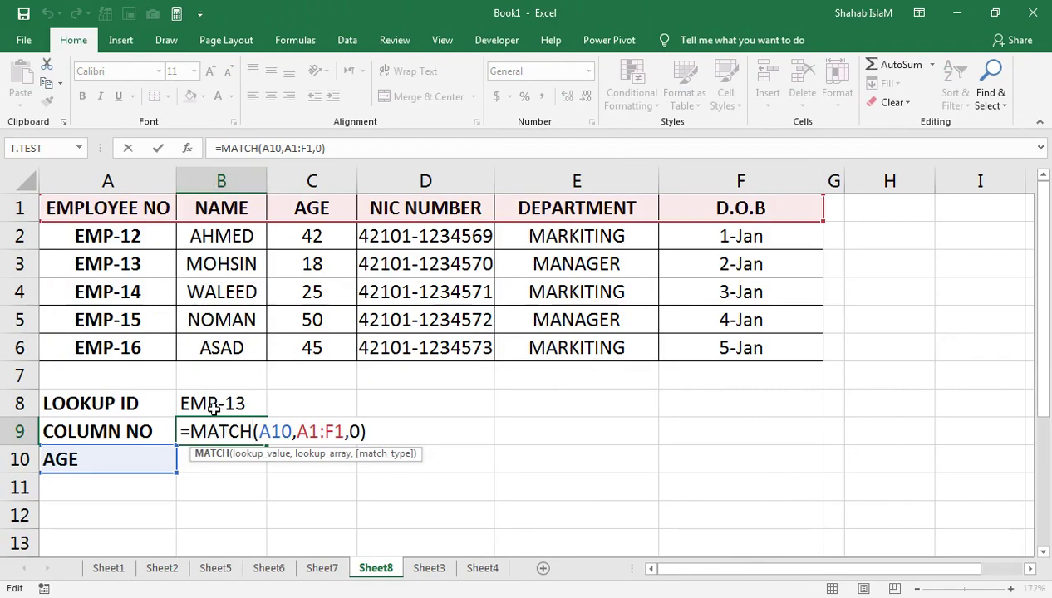
pyautogui.press('Return')
# Step: Examine the drop-down list in A10 and the available data validation commands
pyautogui.click(143, 449)
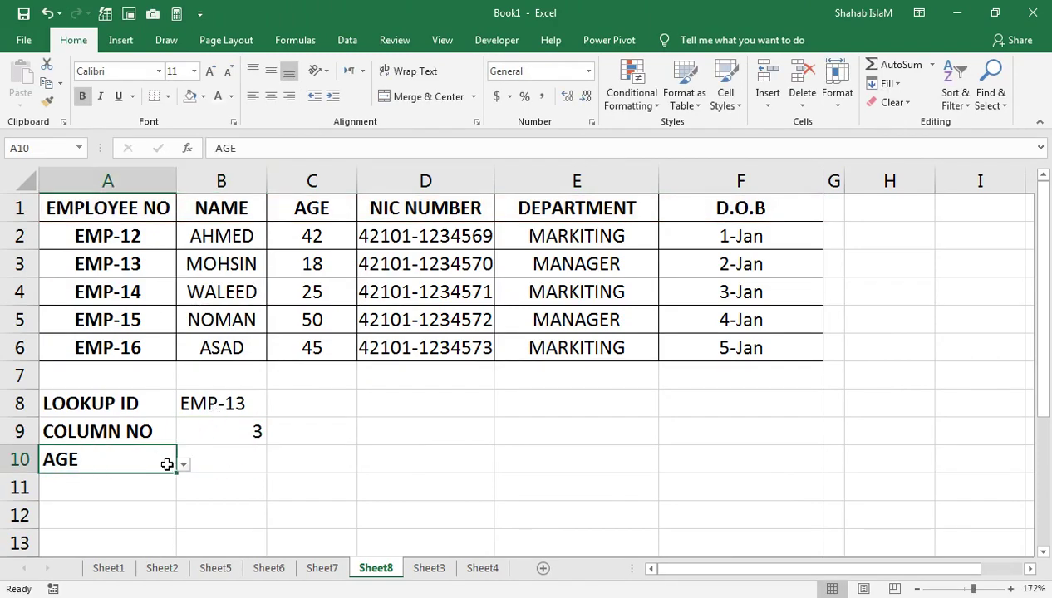
pyautogui.click(183, 464)
pyautogui.click(147, 446)
pyautogui.click(358, 40)
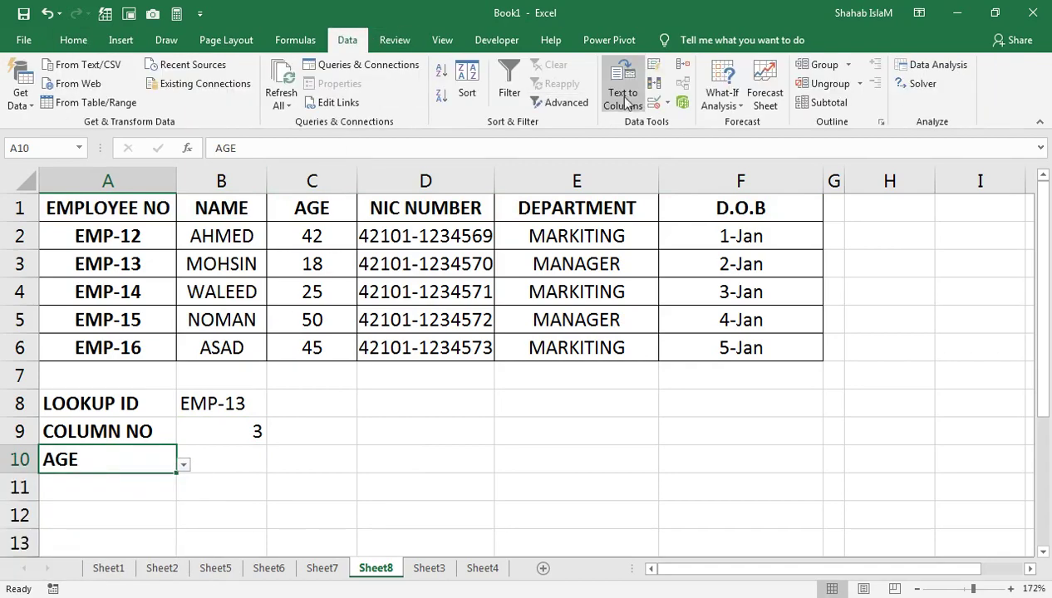
pyautogui.click(670, 103)
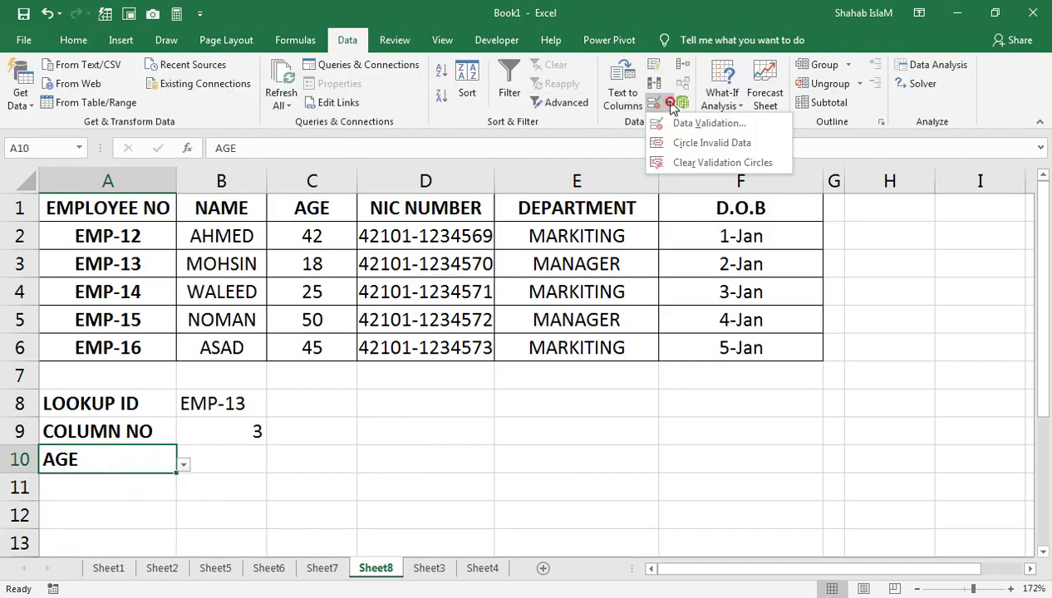
pyautogui.click(586, 124)
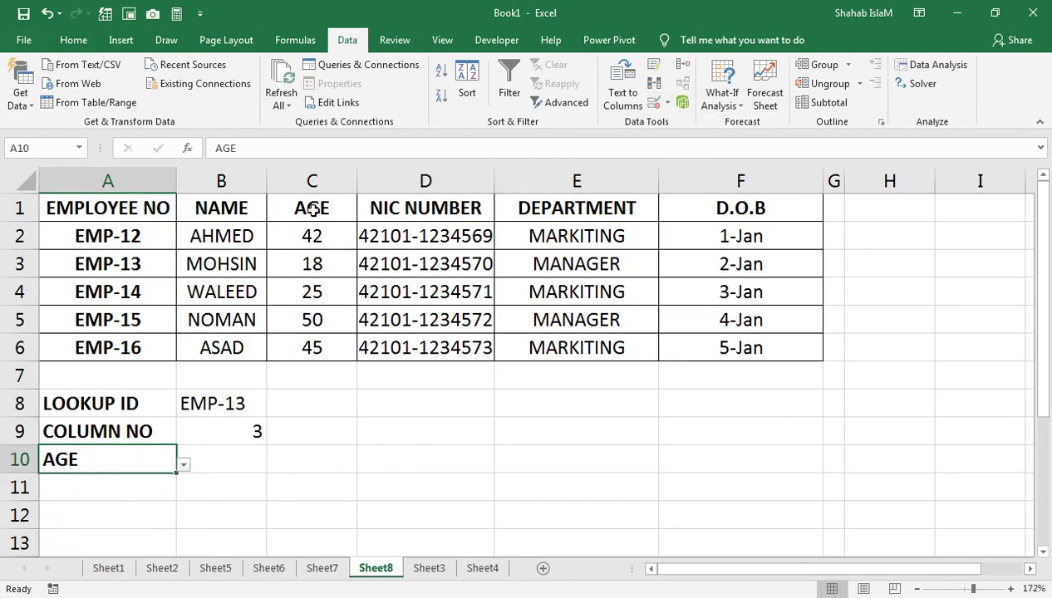
# Step: Start a VLOOKUP formula in B10 with B8 as the lookup value and A1:F6 as the table array
pyautogui.click(234, 456)
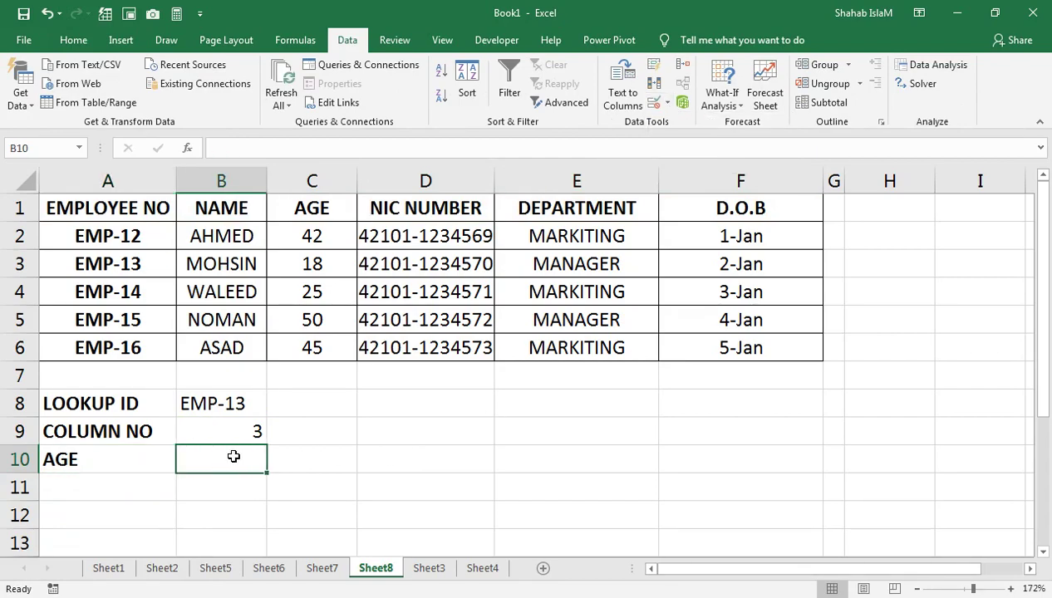
pyautogui.write('=VLOOKUP(')
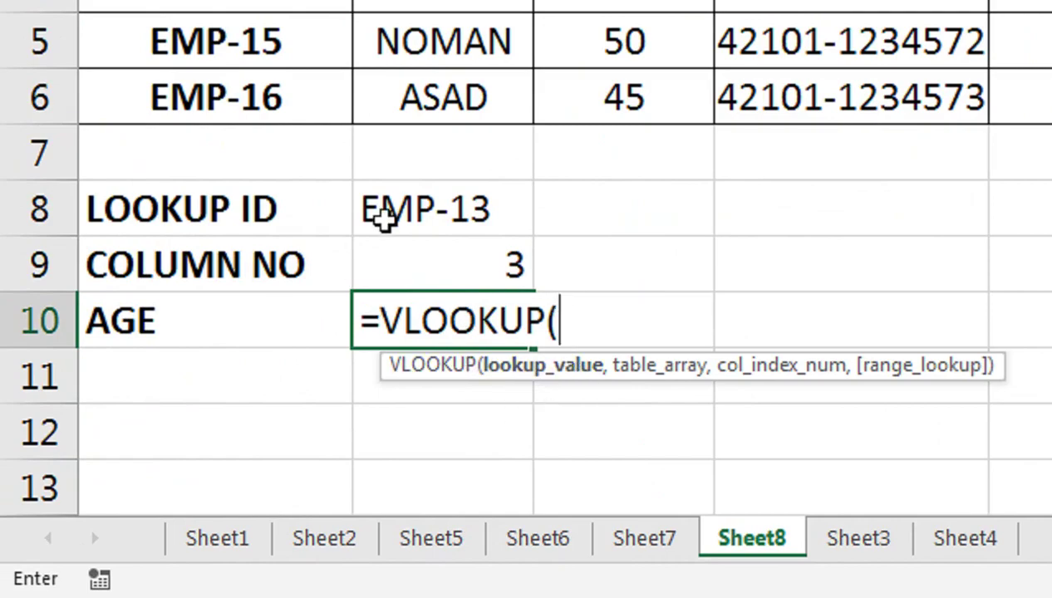
pyautogui.click(384, 218)
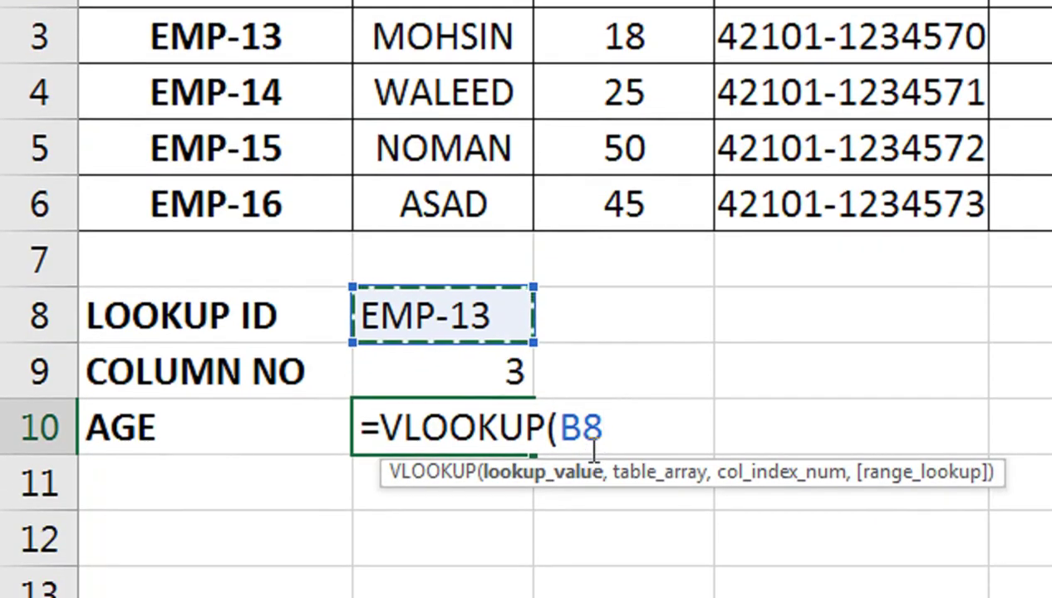
pyautogui.write(',')
pyautogui.moveTo(283, 129); pyautogui.dragTo(452, 135)
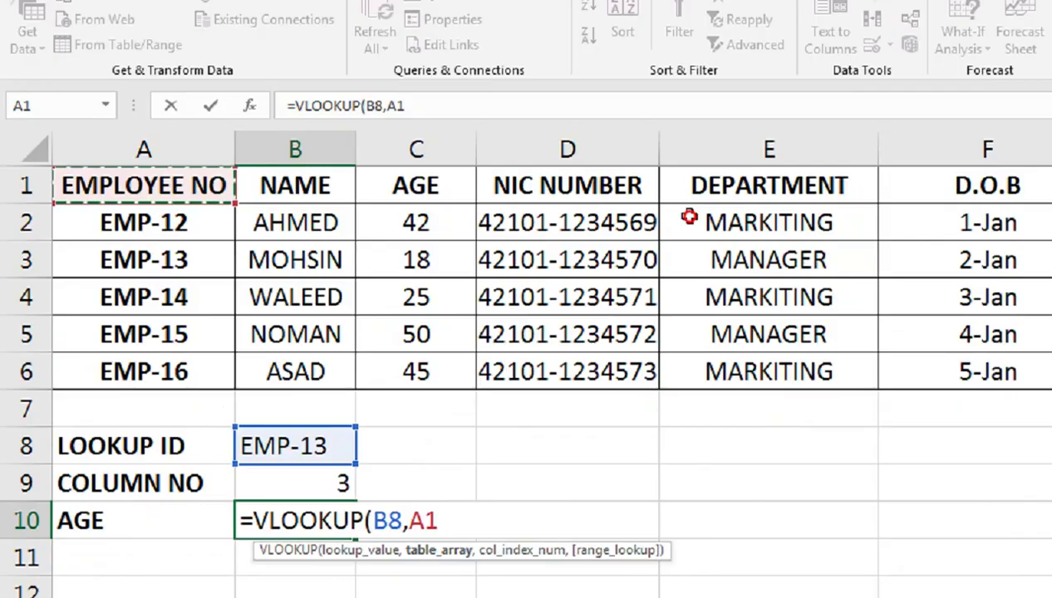
pyautogui.moveTo(689, 217); pyautogui.dragTo(930, 374)
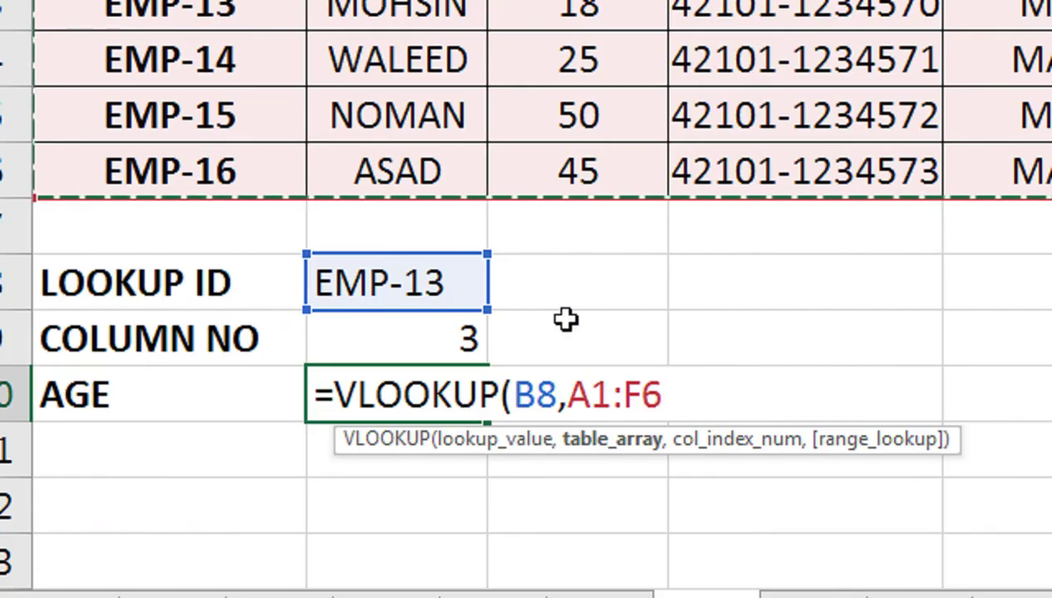
# Step: Use B9 as the column index and an exact match to complete =VLOOKUP(B8,A1:F6,B9,FALSE) in B10
pyautogui.write(',')
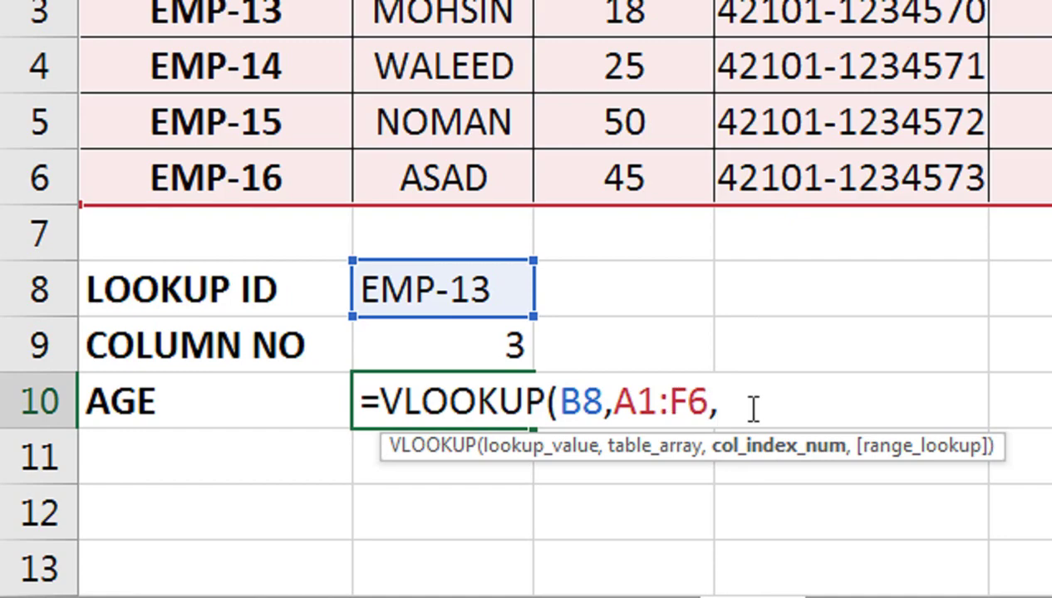
pyautogui.click(490, 345)
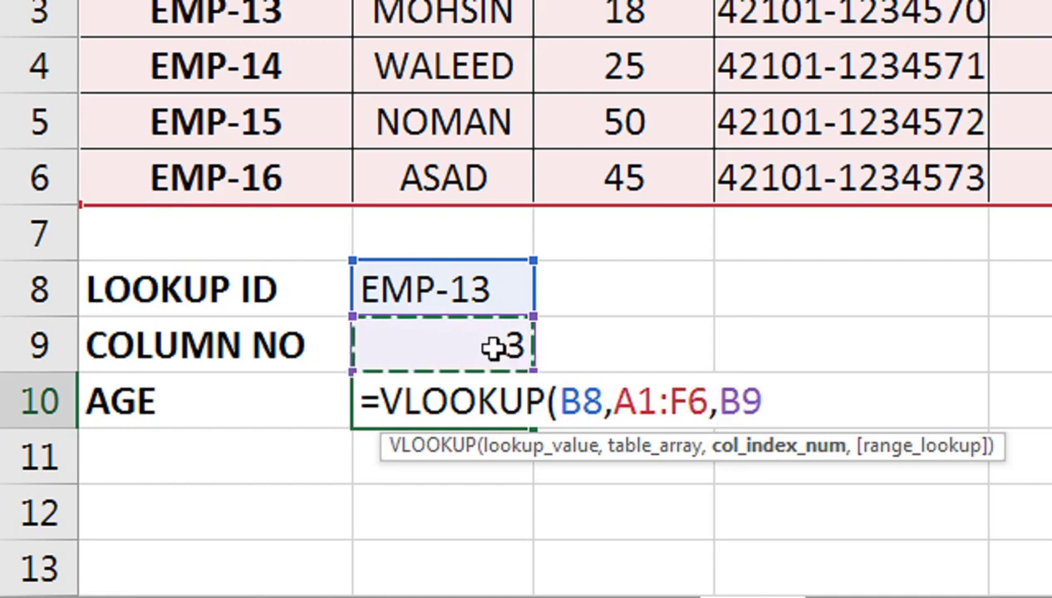
pyautogui.write(',')
pyautogui.press('Down')
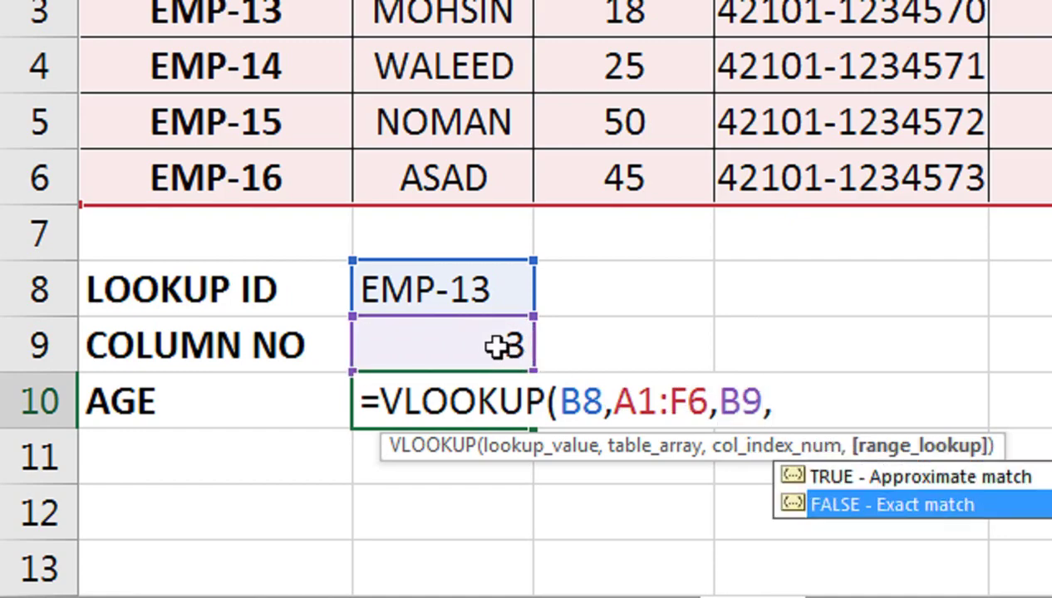
pyautogui.press('Tab')
pyautogui.write(')')
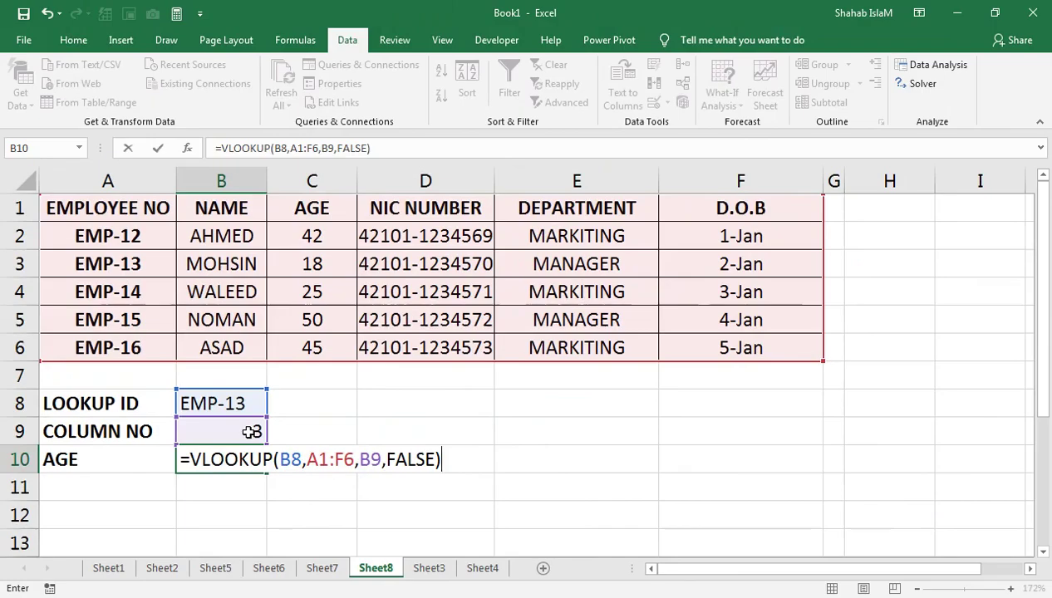
pyautogui.press('Return')
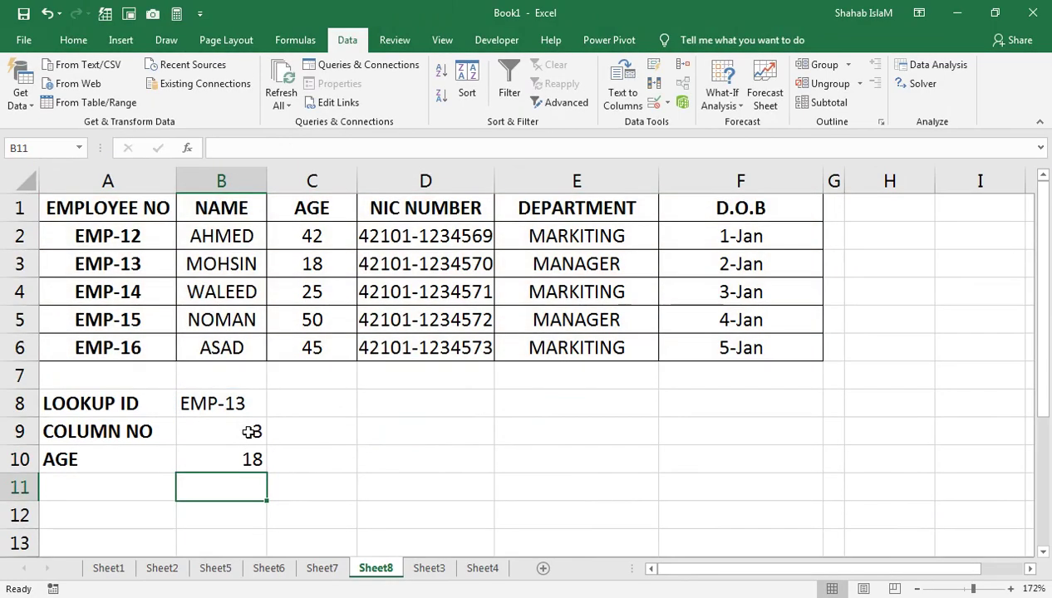
# Step: Test the lookup by choosing NAME as the field in A10
pyautogui.press('Up')
pyautogui.press('Up')
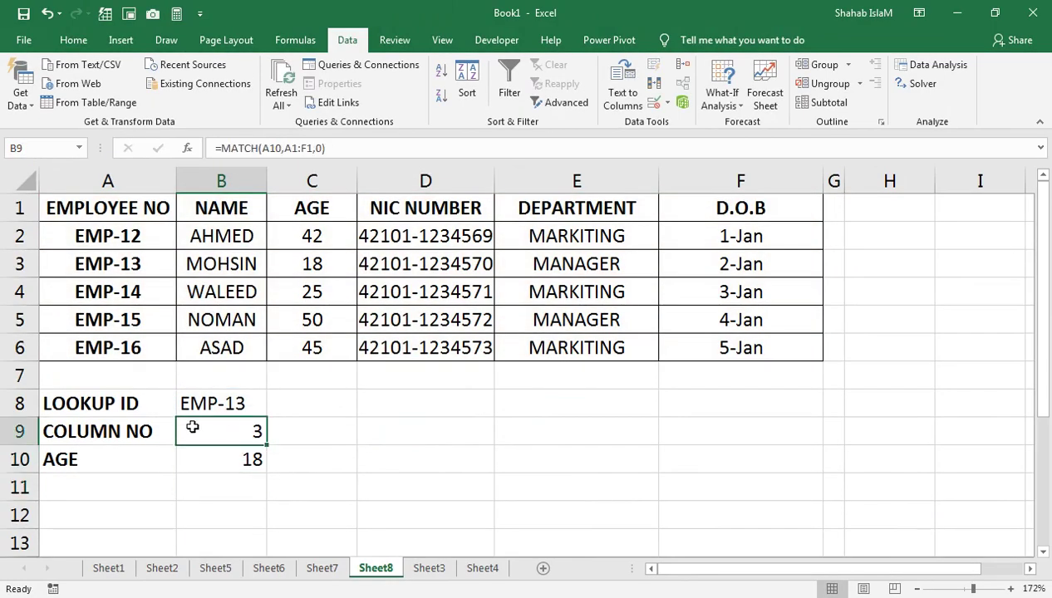
pyautogui.click(163, 455)
pyautogui.click(183, 465)
pyautogui.click(181, 479)
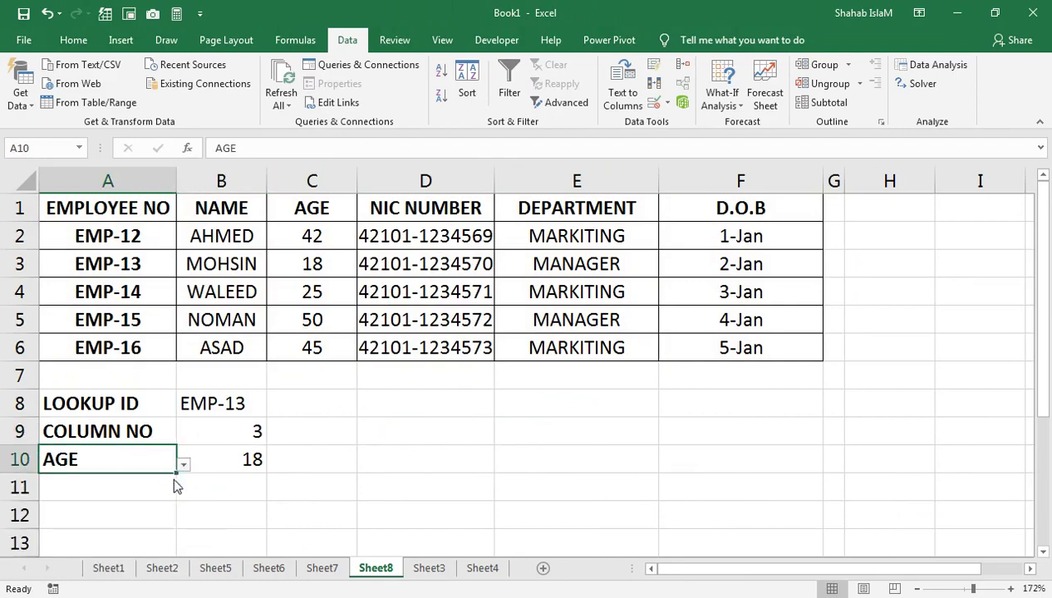
pyautogui.click(182, 466)
pyautogui.click(162, 501)
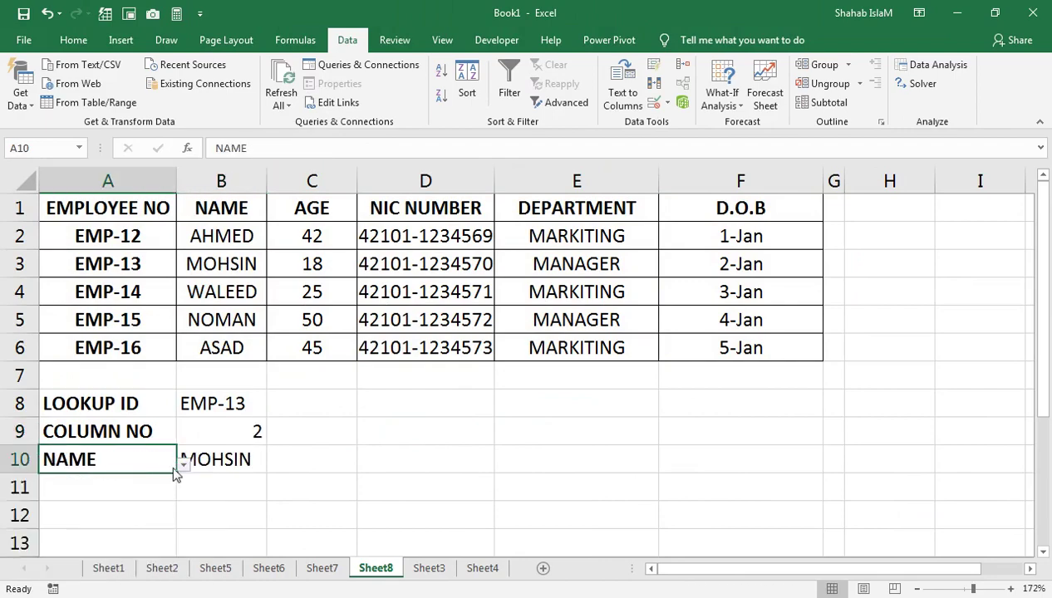
# Step: Test the lookup with the A10 field set to AGE and to NIC NUMBER
pyautogui.click(176, 468)
pyautogui.click(141, 520)
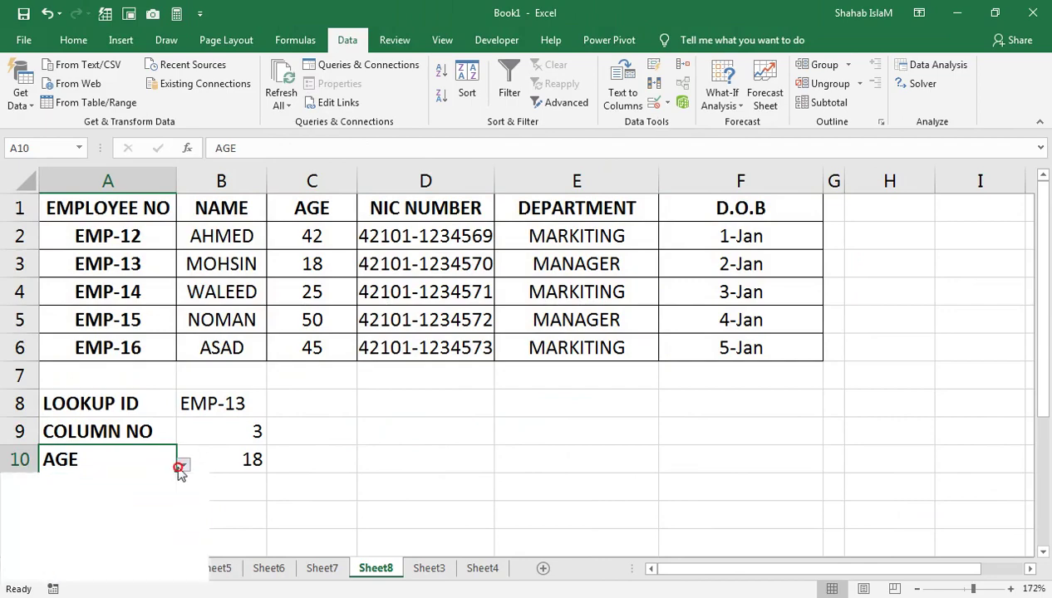
pyautogui.click(183, 466)
pyautogui.click(138, 537)
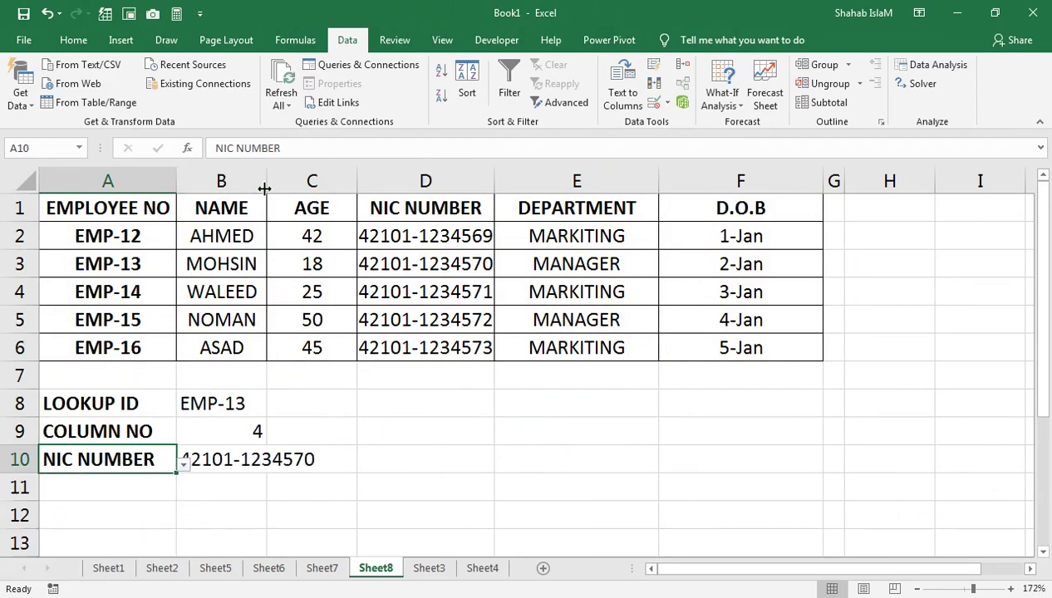
# Step: Merge and center the lookup result across B10:C10
pyautogui.moveTo(183, 459); pyautogui.dragTo(278, 459)
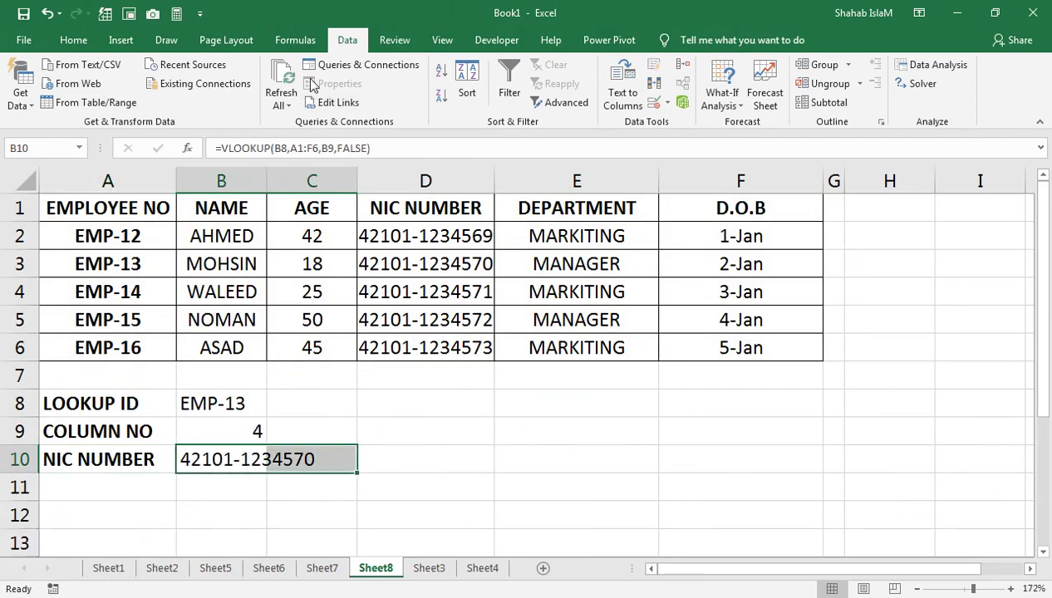
pyautogui.click(87, 45)
pyautogui.click(446, 95)
# Step: Set the A10 lookup field to DEPARTMENT and finally to D.O.B
pyautogui.click(167, 459)
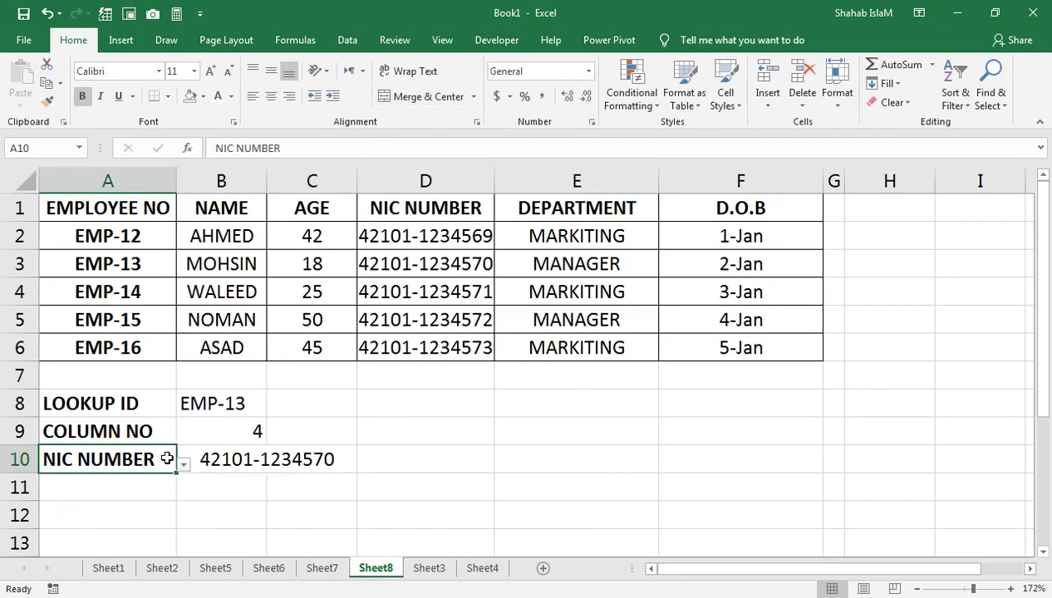
pyautogui.click(182, 465)
pyautogui.click(176, 555)
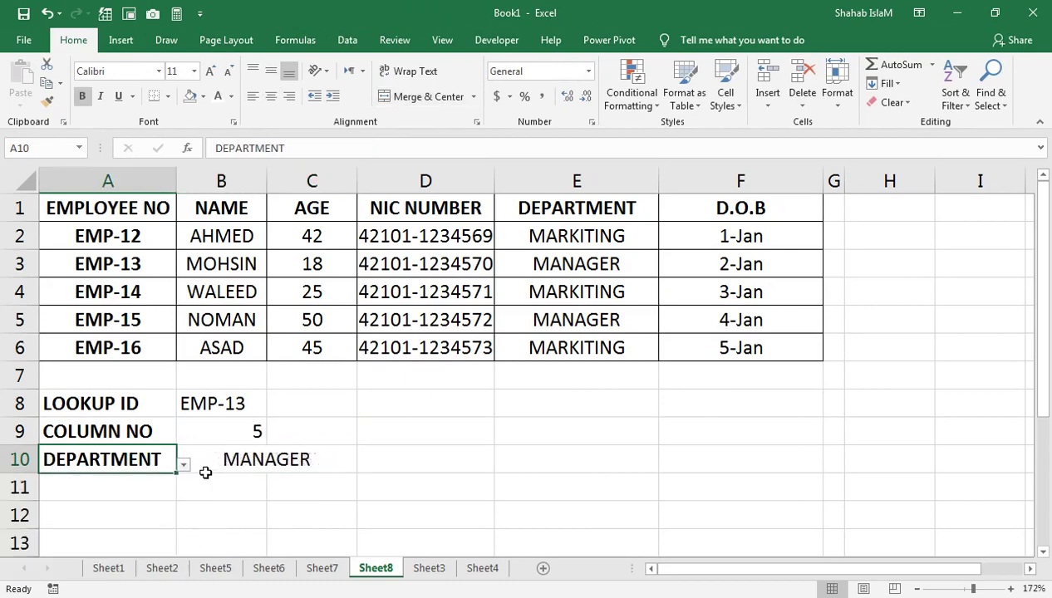
pyautogui.click(183, 465)
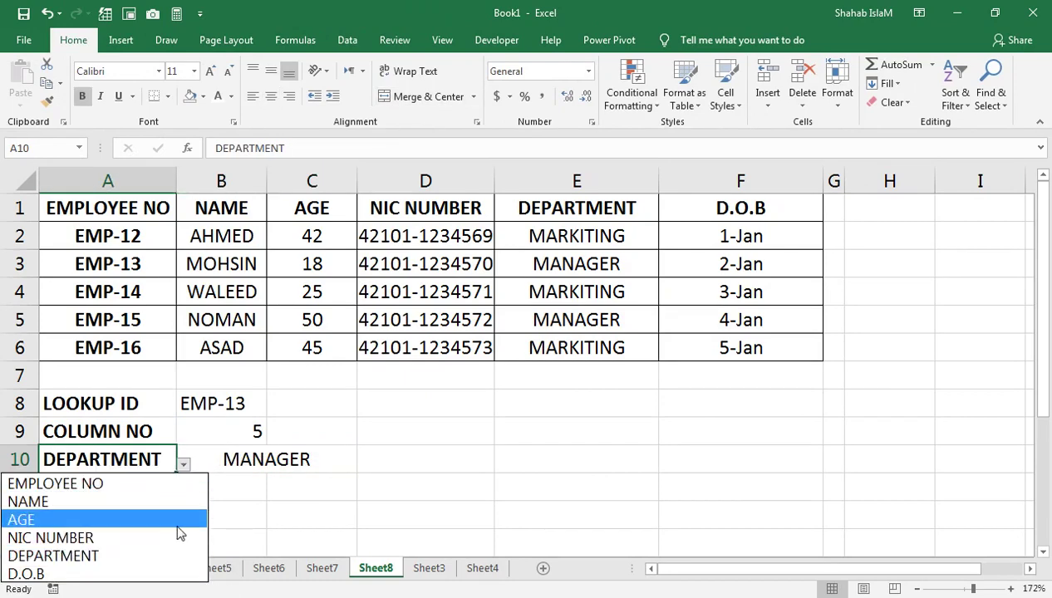
pyautogui.click(182, 572)
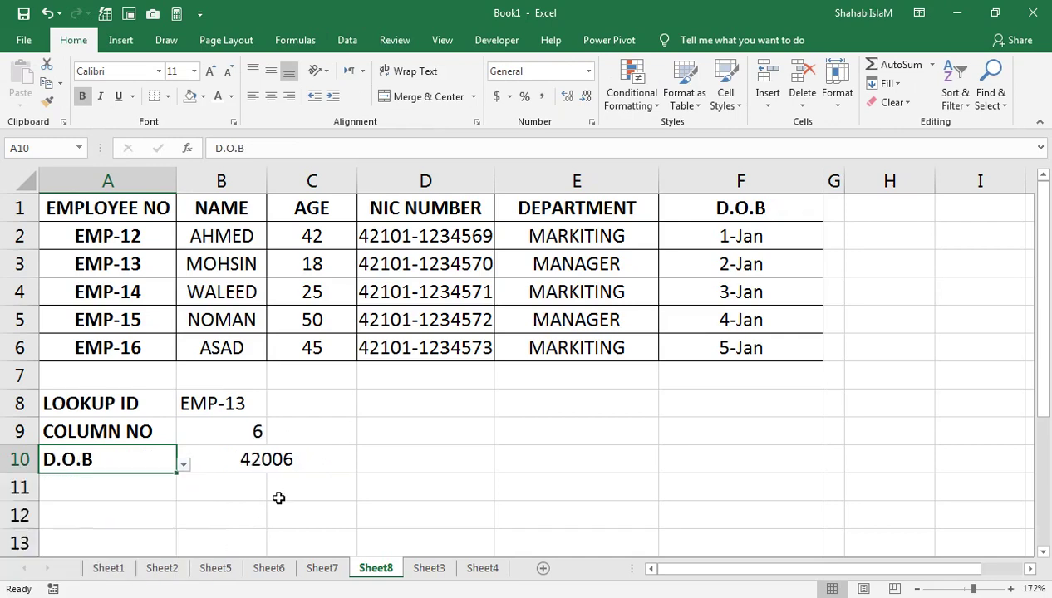
# Step: Apply date formatting to the lookup result in merged cell B10
pyautogui.click(231, 452)
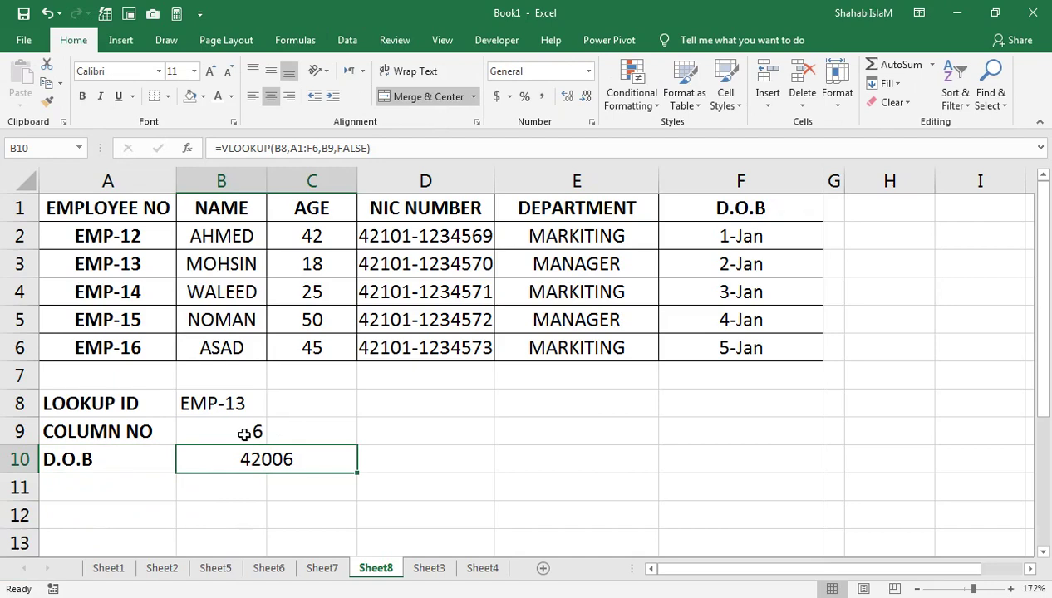
pyautogui.hotkey('ctrl', 'shift', '3')
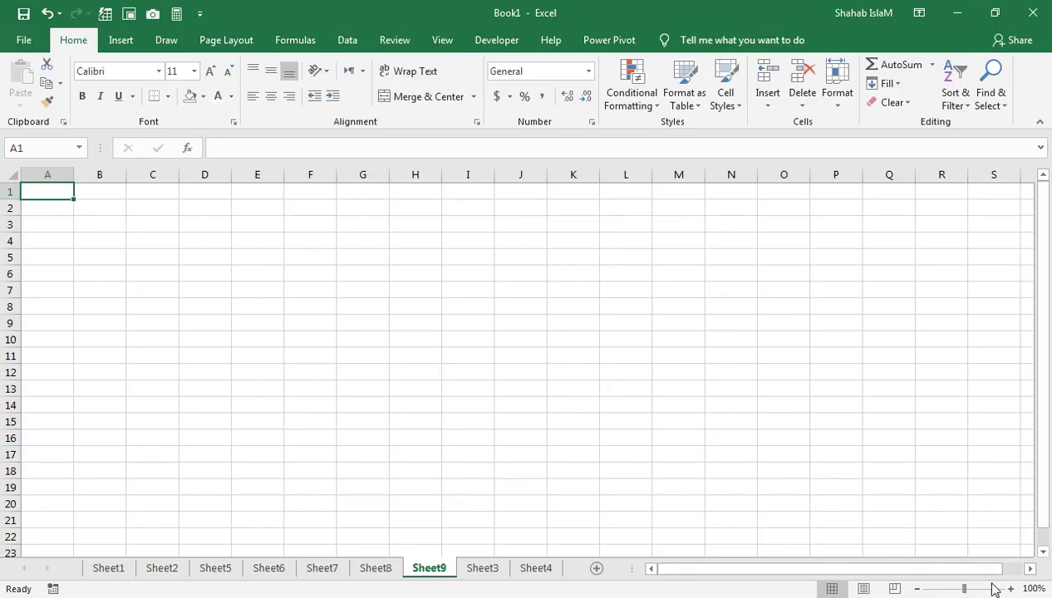
# Step: Enter a COLUMN function in cell A1 of Sheet9
pyautogui.click(992, 589)
pyautogui.write('=CLOU')
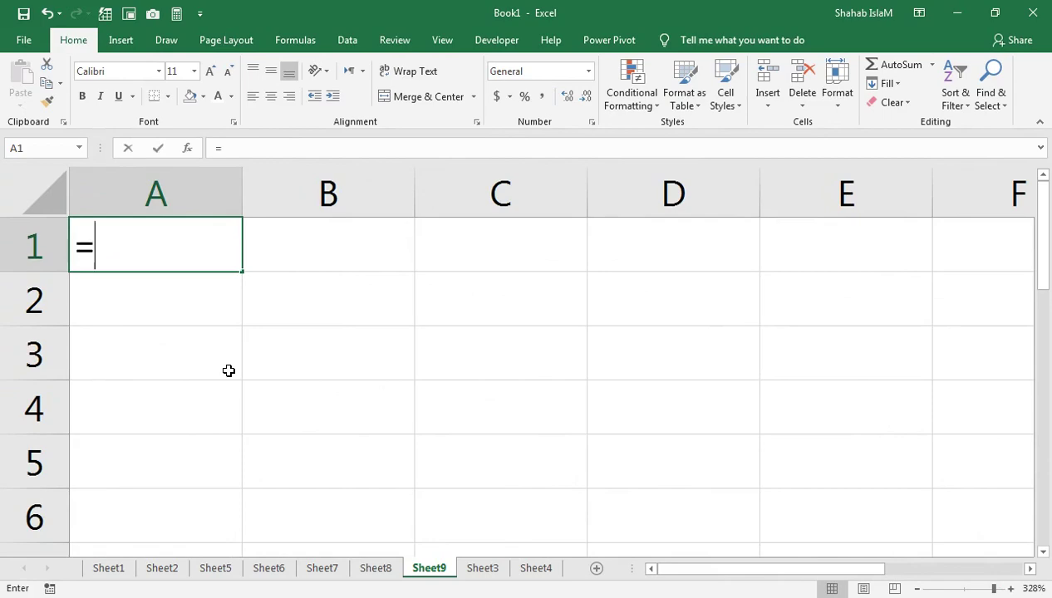
pyautogui.press('BackSpace')
pyautogui.press('BackSpace')
pyautogui.press('BackSpace')
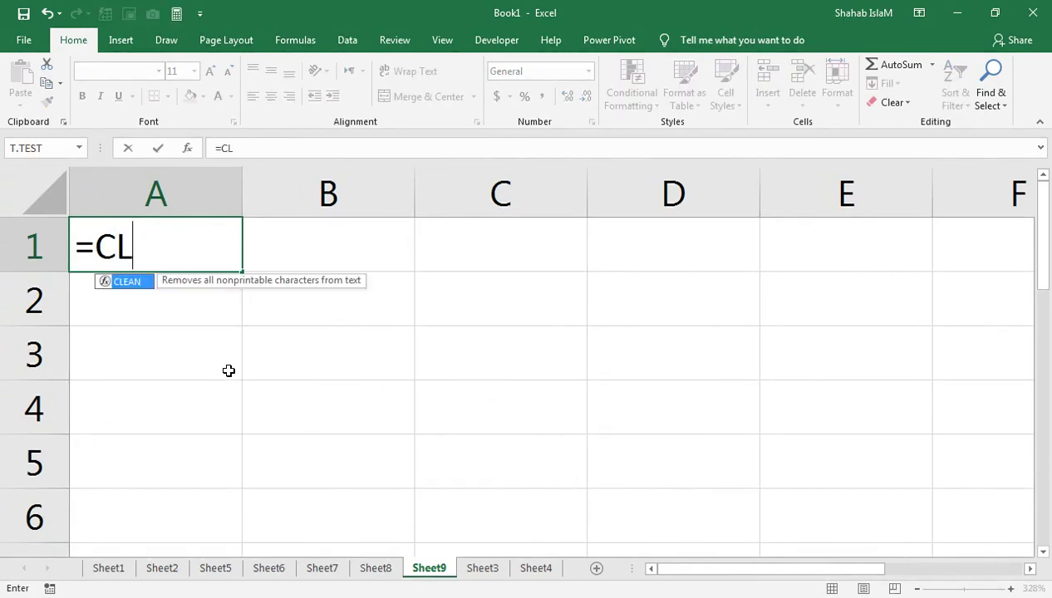
pyautogui.write('OL')
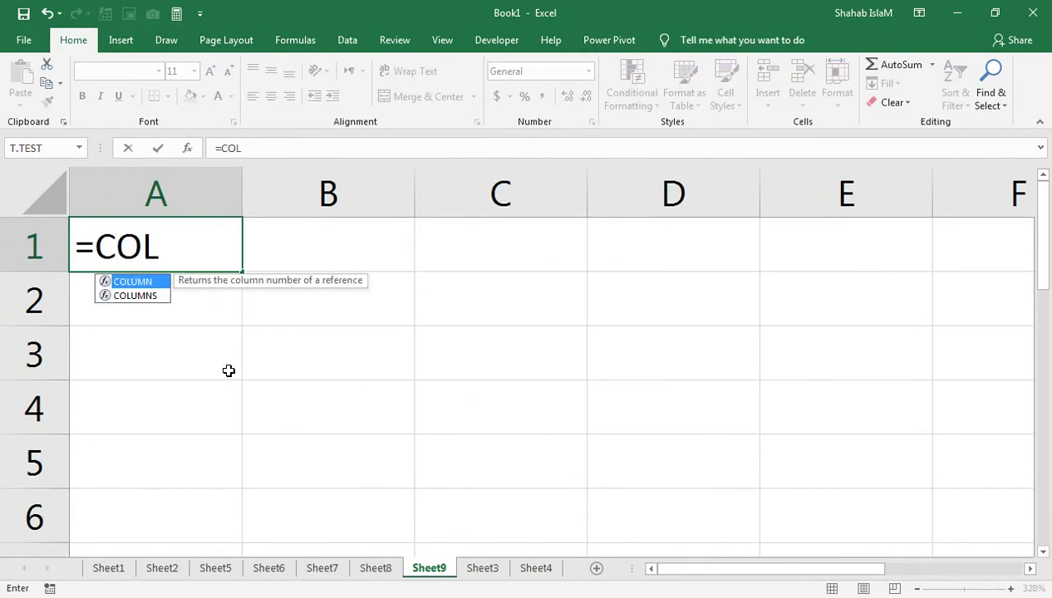
pyautogui.press('Tab')
pyautogui.write('_')
pyautogui.press('Return')
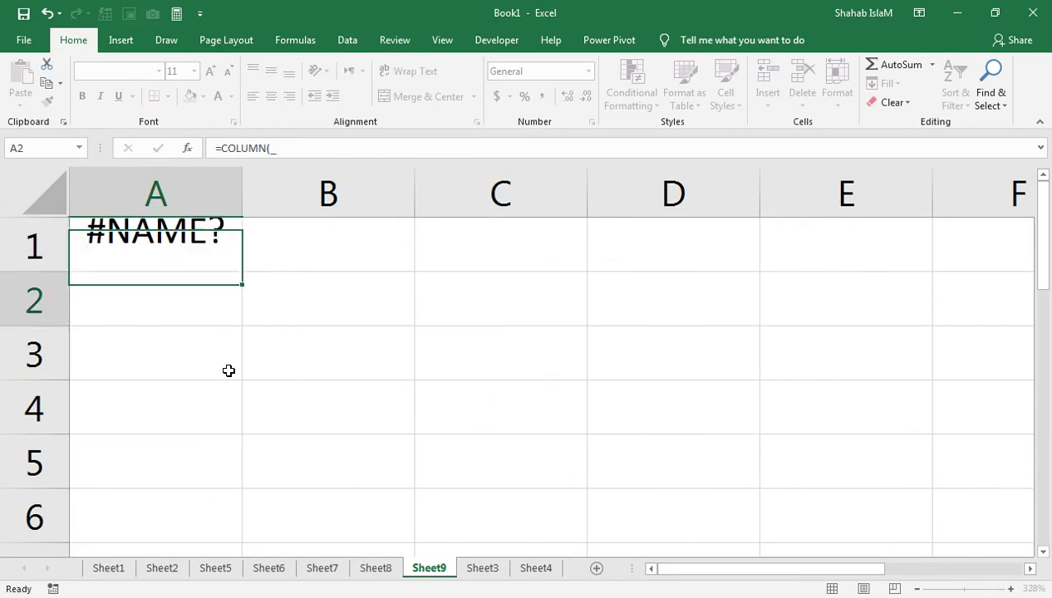
# Step: Correct the formula in A1 to =COLUMN() with no reference
pyautogui.press('Up')
pyautogui.press('F2')
pyautogui.press('BackSpace')
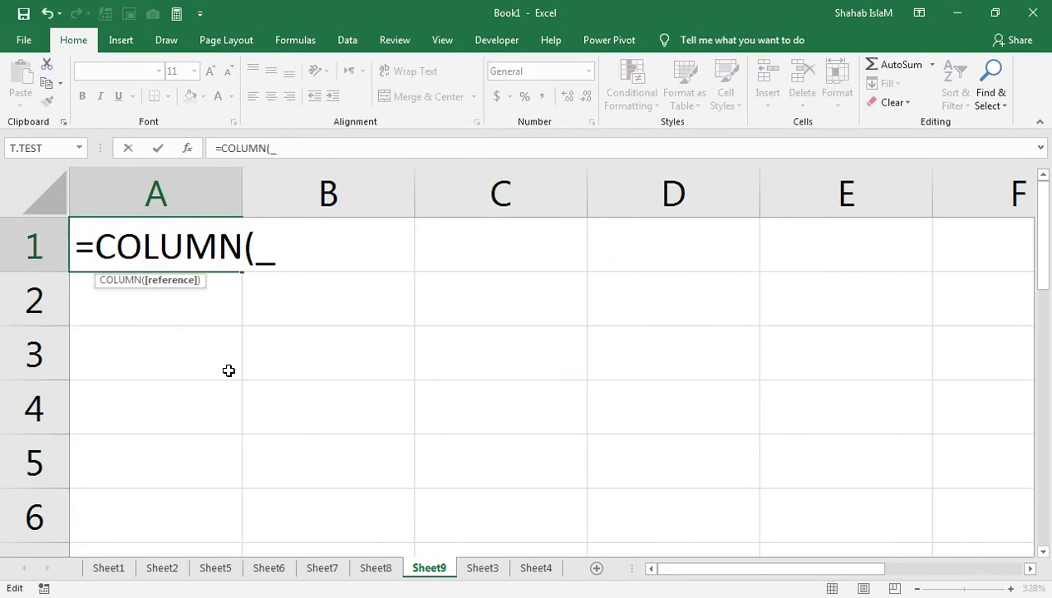
pyautogui.write(')')
pyautogui.press('Return')
pyautogui.press('Up')
pyautogui.press('F2')
pyautogui.press('BackSpace')
pyautogui.press('BackSpace')
pyautogui.write(')')
pyautogui.press('Return')
pyautogui.press('Up')
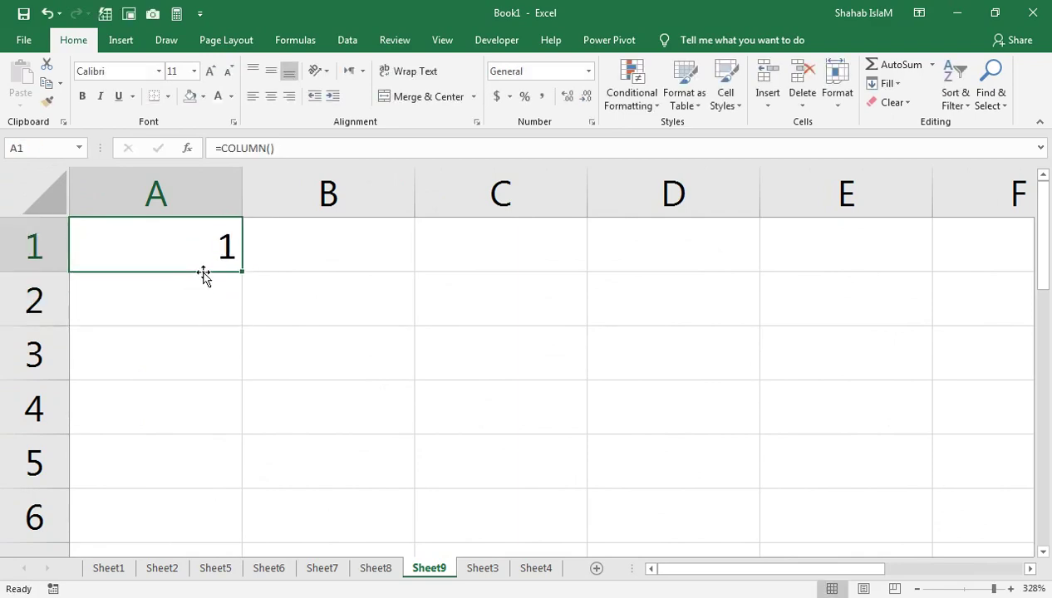
# Step: Move the COLUMN formula from A1 to D4 and re-enter it there
pyautogui.moveTo(204, 276); pyautogui.dragTo(660, 416)
pyautogui.doubleClick(678, 412)
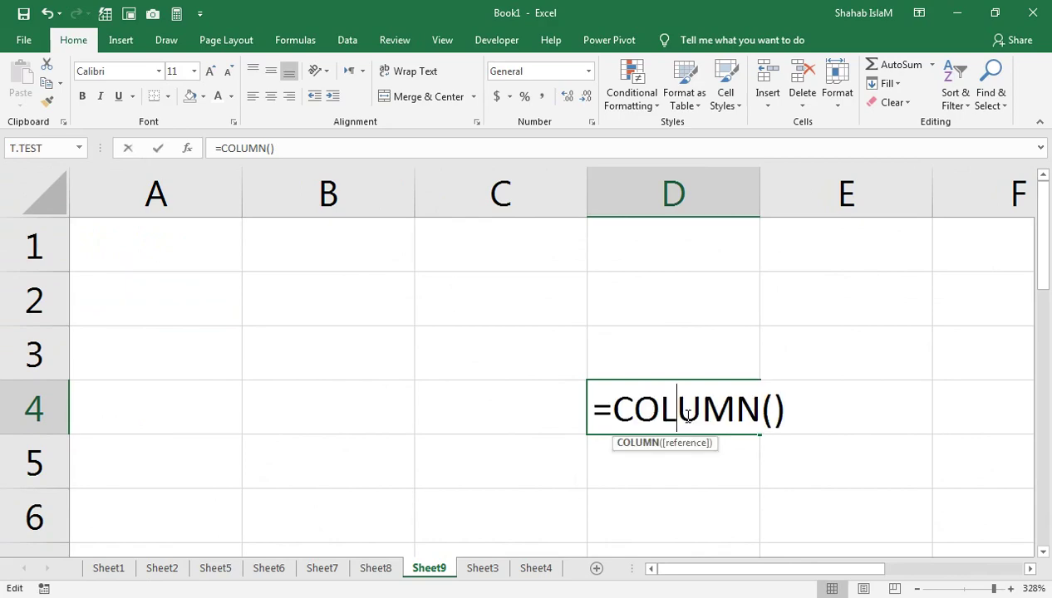
pyautogui.press('Return')
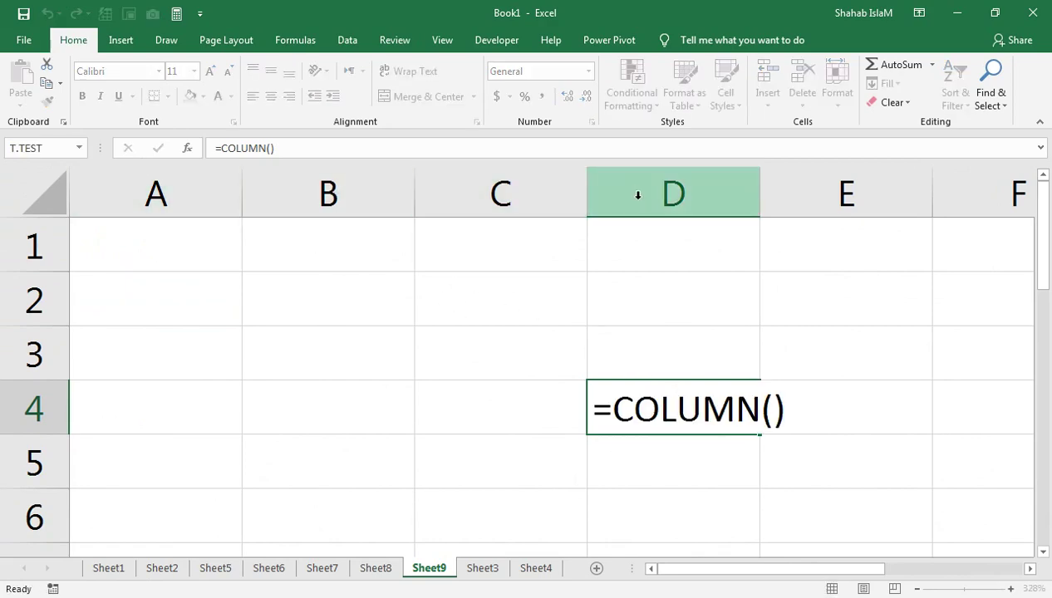
# Step: Enter =COLUMNS(A2:E2) in B4 to count the columns of that range
pyautogui.click(389, 418)
pyautogui.write('=CL')
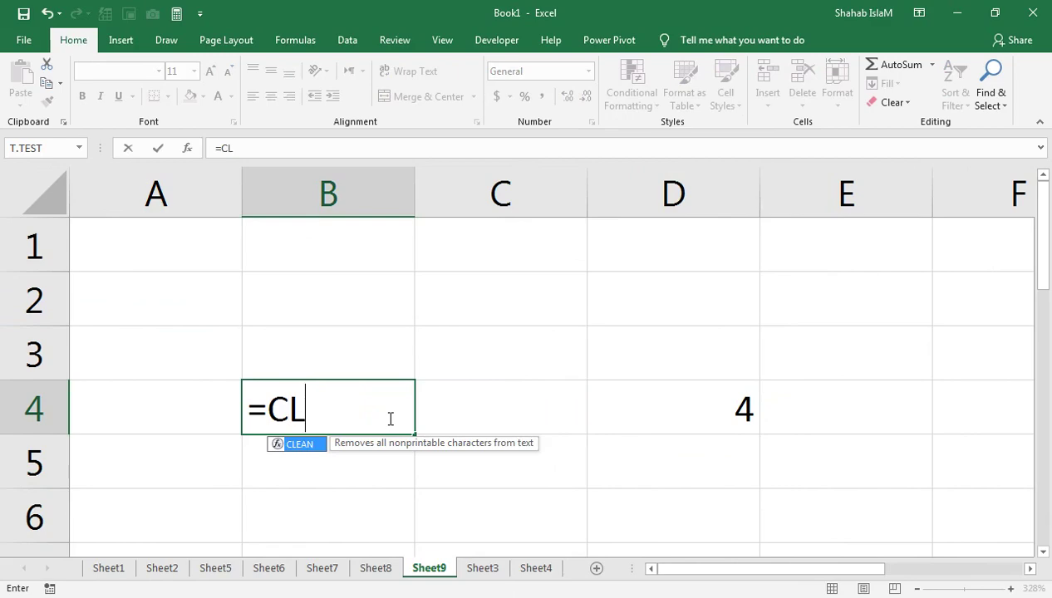
pyautogui.press('BackSpace')
pyautogui.write('OLUMNS(')
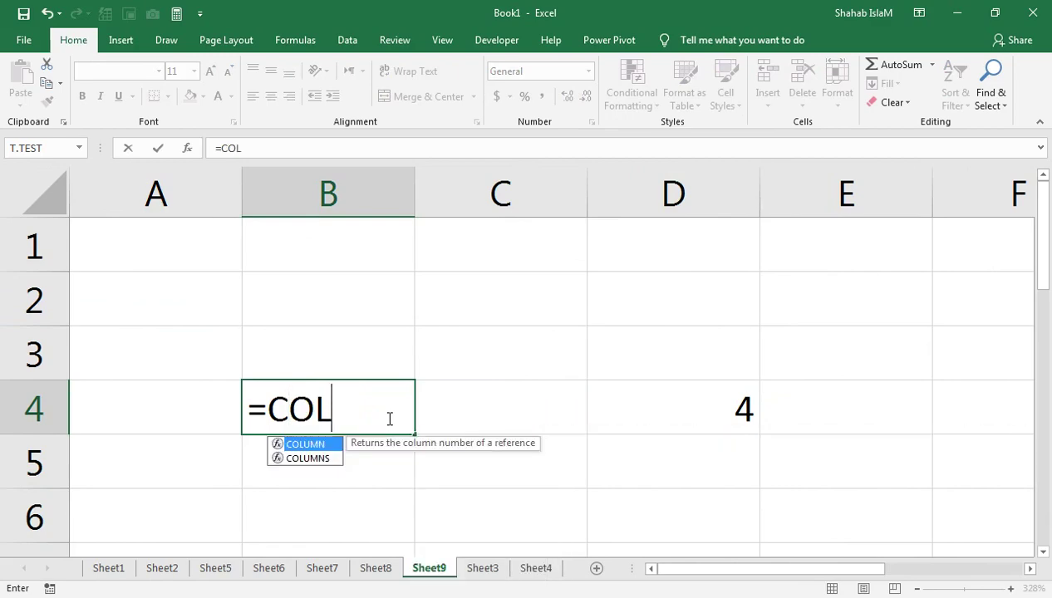
pyautogui.press('Up')
pyautogui.press('Up')
pyautogui.press('Left')
pyautogui.hotkey('shift', 'Right')
pyautogui.hotkey('shift', 'Right')
pyautogui.hotkey('shift', 'Right')
pyautogui.hotkey('shift', 'Right')
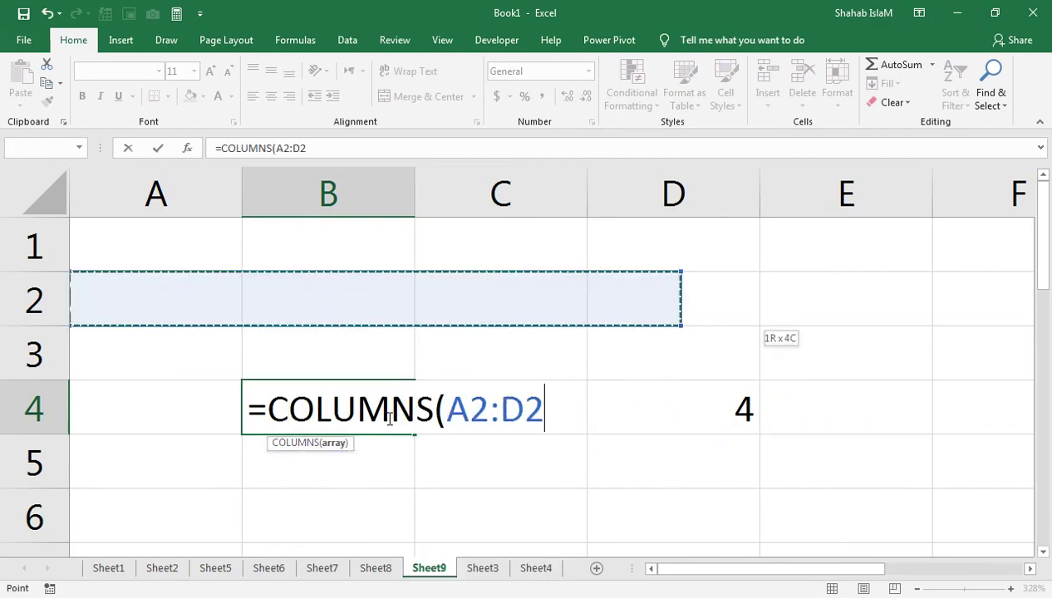
pyautogui.write(')')
pyautogui.press('Return')
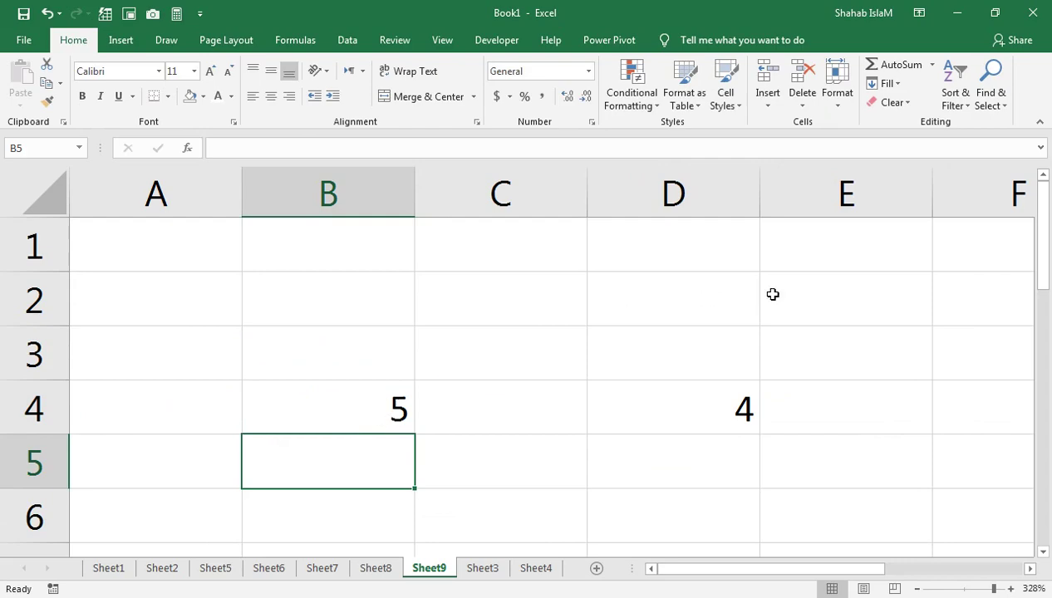
pyautogui.click(404, 410)
# Step: Enter =ROW() in C2 to return the cell's own row number
pyautogui.click(509, 303)
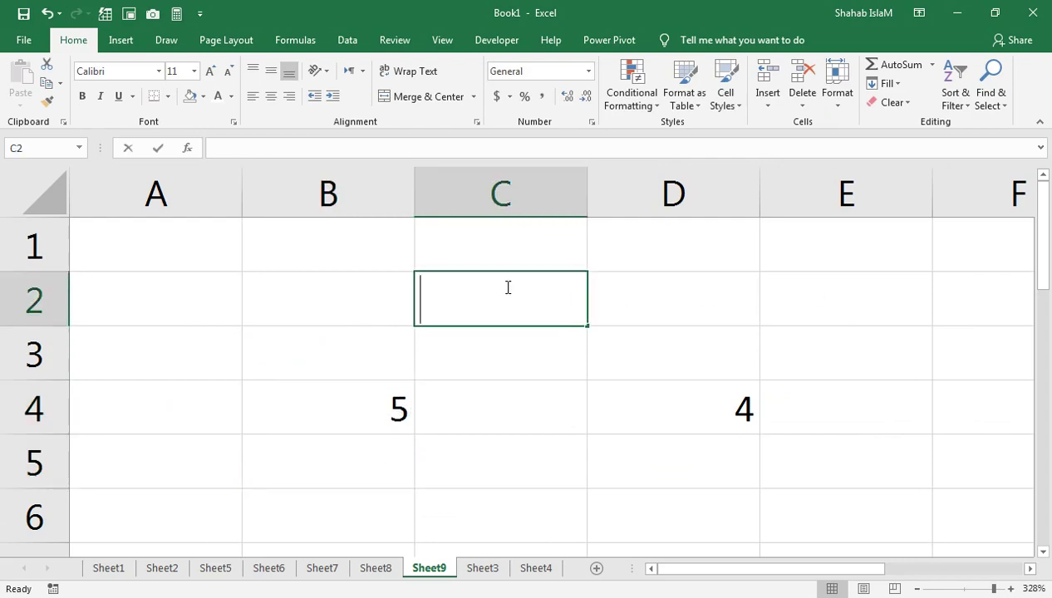
pyautogui.write('=ROW()')
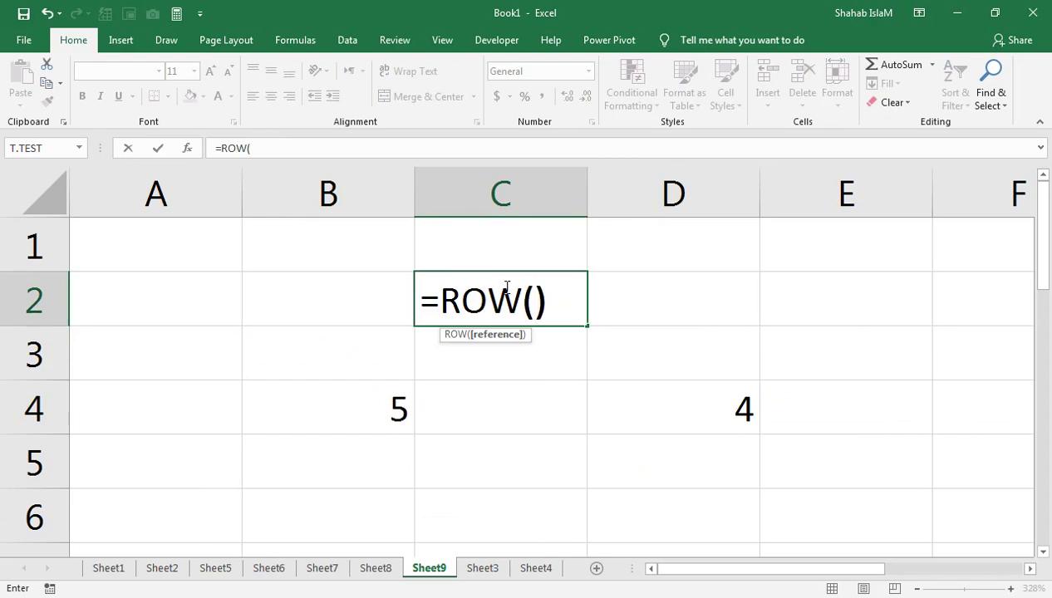
pyautogui.press('Return')
pyautogui.click(526, 301)
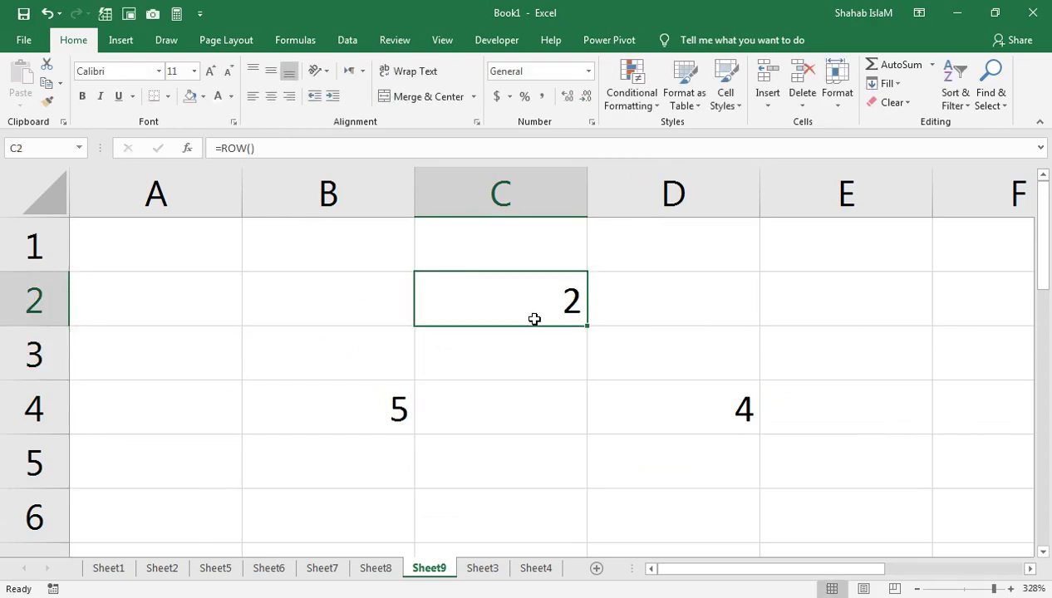
# Step: Enter =ROW() in H20 to test the function further down the sheet
pyautogui.moveTo(535, 339); pyautogui.dragTo(1030, 569)
pyautogui.click(537, 253)
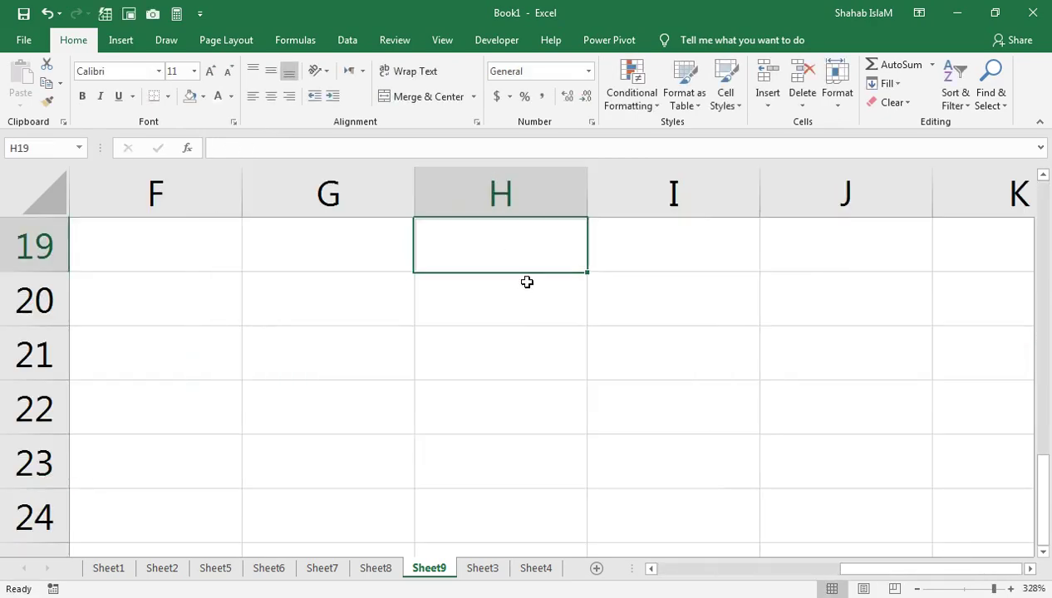
pyautogui.click(528, 304)
pyautogui.write('=ROW(')
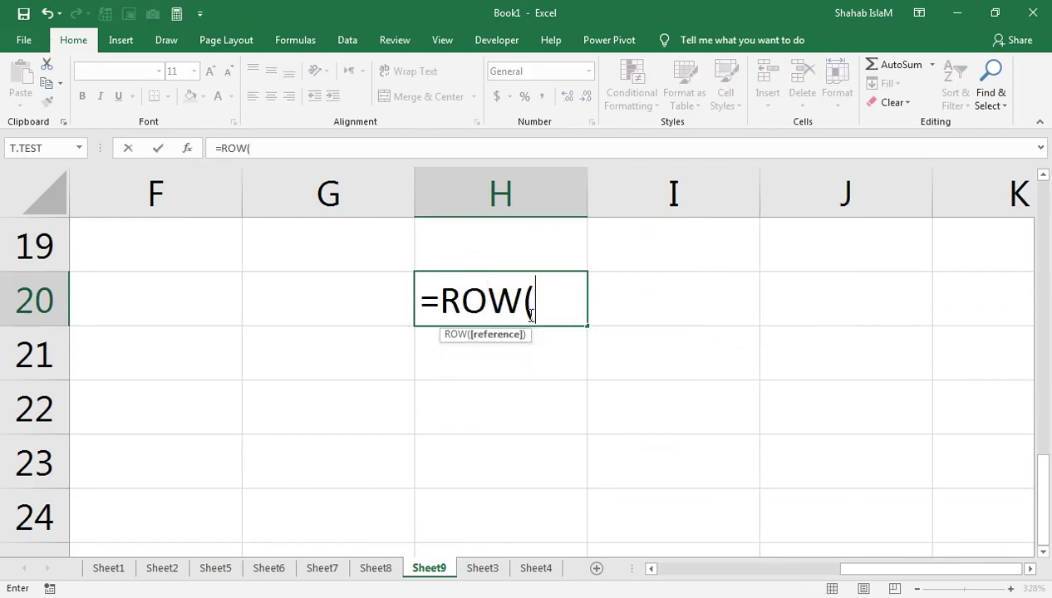
pyautogui.press('Return')
# Step: Enter =ROWS(G22:G24) in I22 to count the rows of that range
pyautogui.click(745, 395)
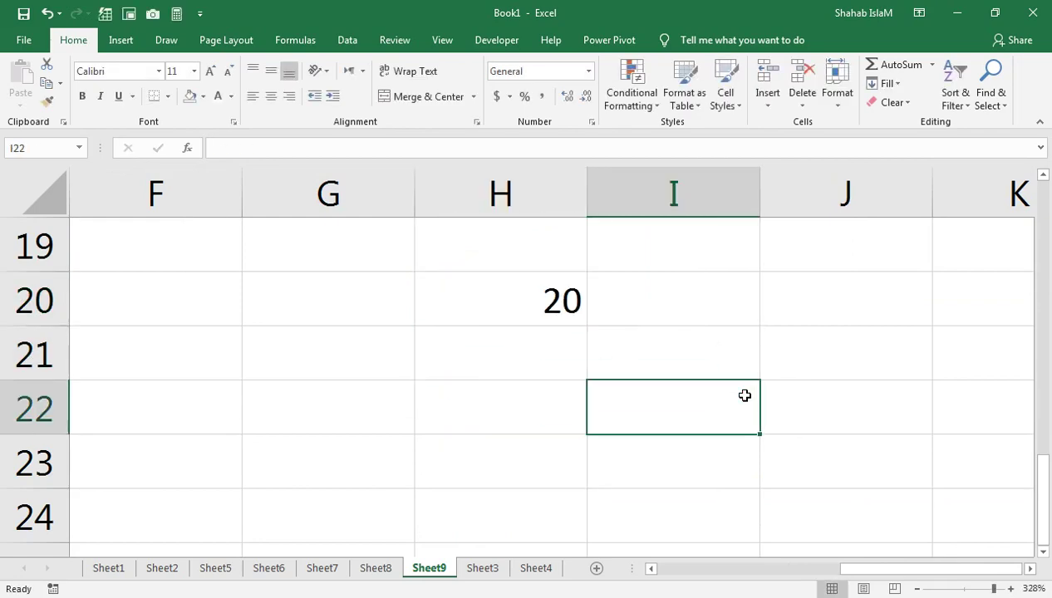
pyautogui.write('=ROW')
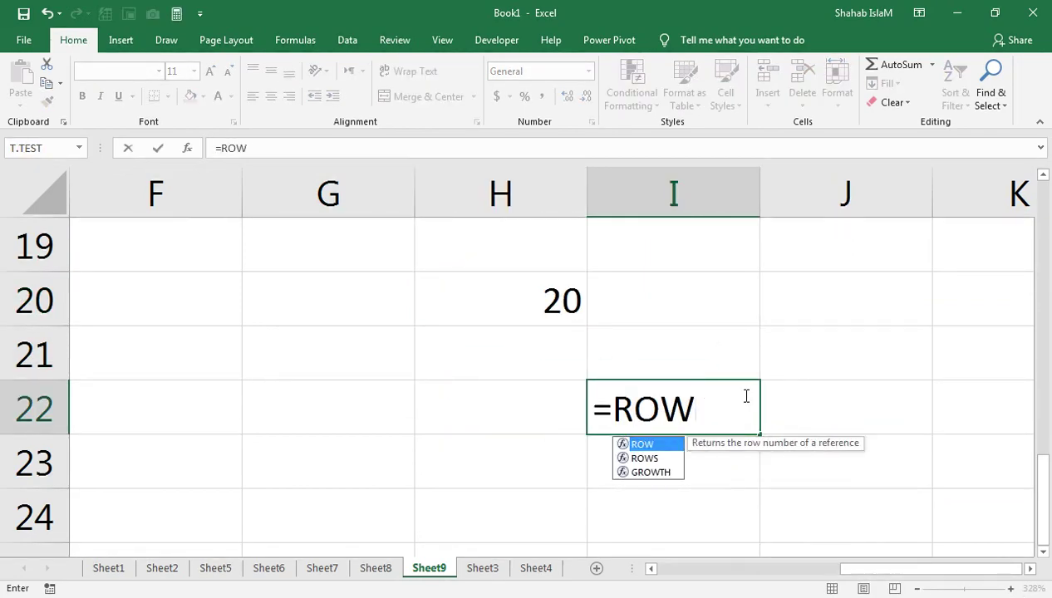
pyautogui.write('S(')
pyautogui.press('Left')
pyautogui.press('Left')
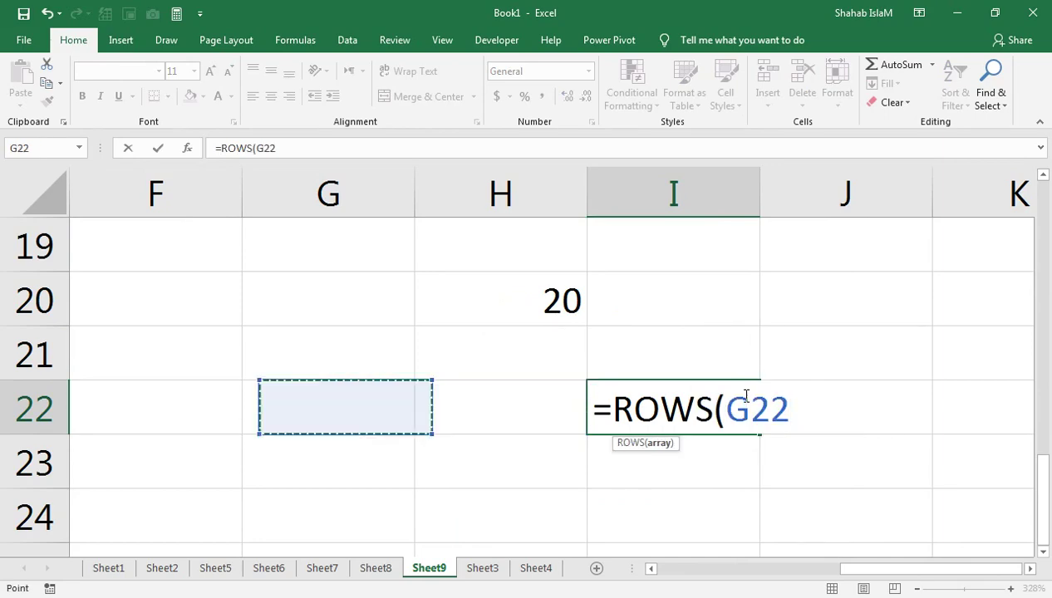
pyautogui.hotkey('shift', 'Down')
pyautogui.hotkey('shift', 'Down')
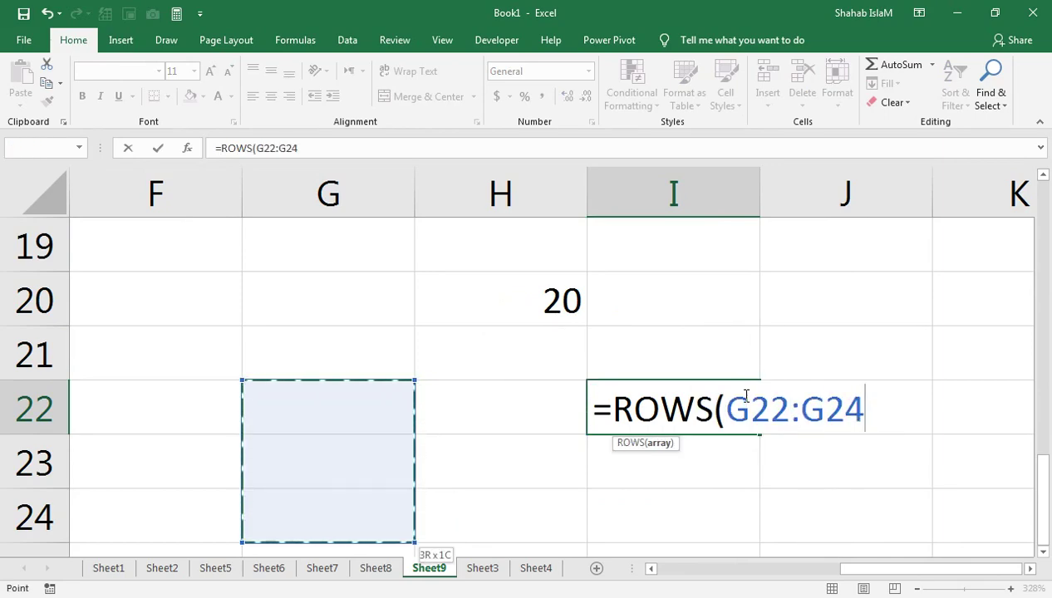
pyautogui.write(')')
pyautogui.press('Return')
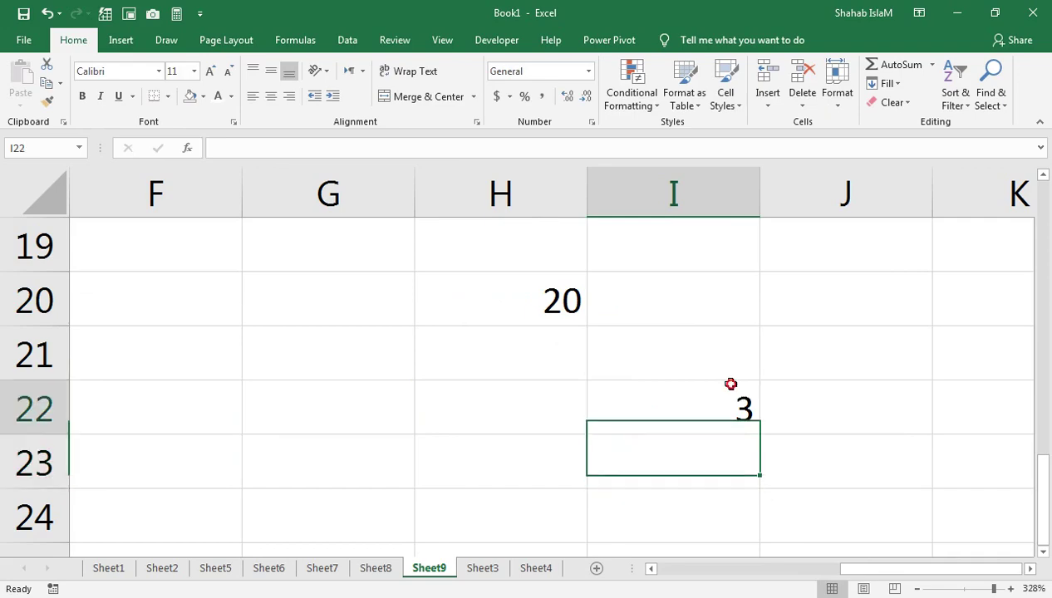
# Step: Clear the contents of the range F19:I22, including the ROW and ROWS formulas
pyautogui.moveTo(730, 384); pyautogui.dragTo(159, 236)
pyautogui.click(271, 255)
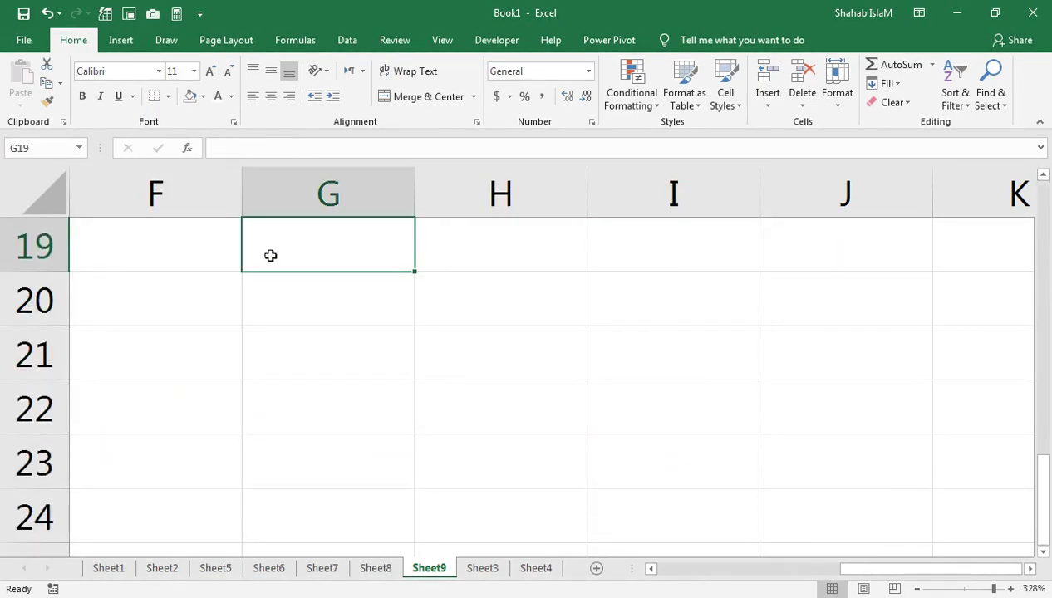